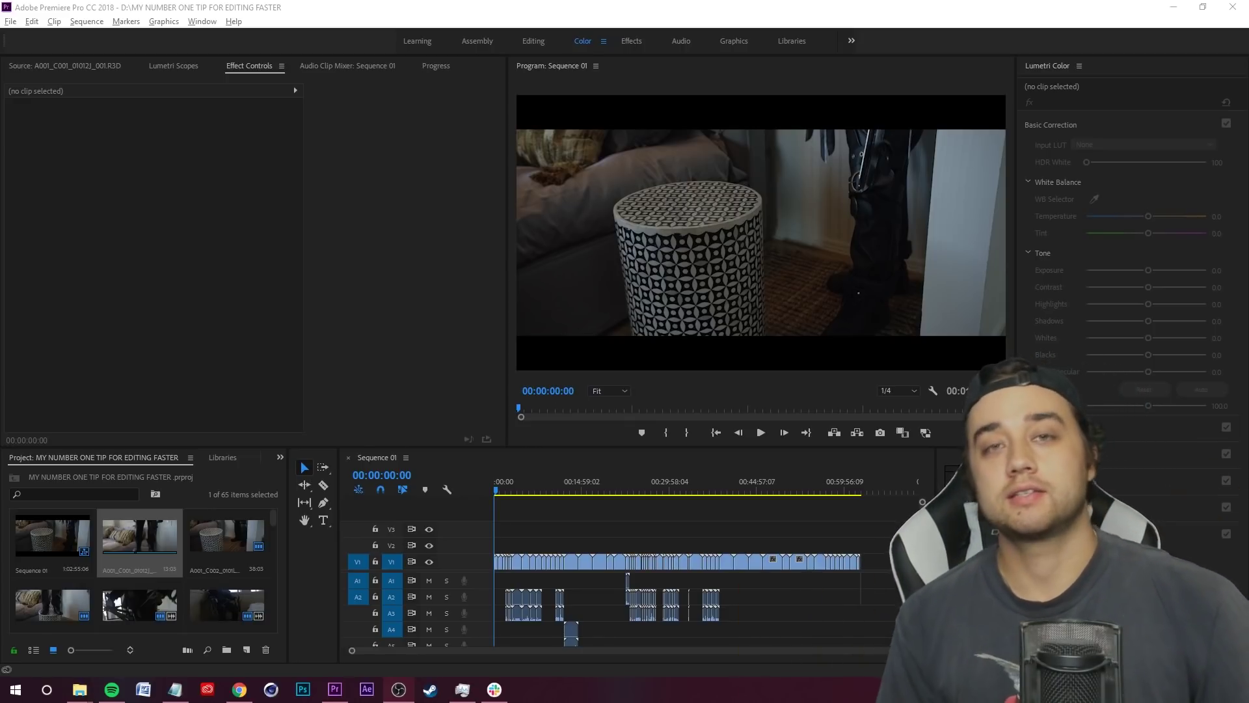
In File Explorer, examine the 01. Footage folder on the Backup Plus drive, looking inside Card 1, A001_0101MJ.RDM and its first clip folder.
left_click(612, 530)
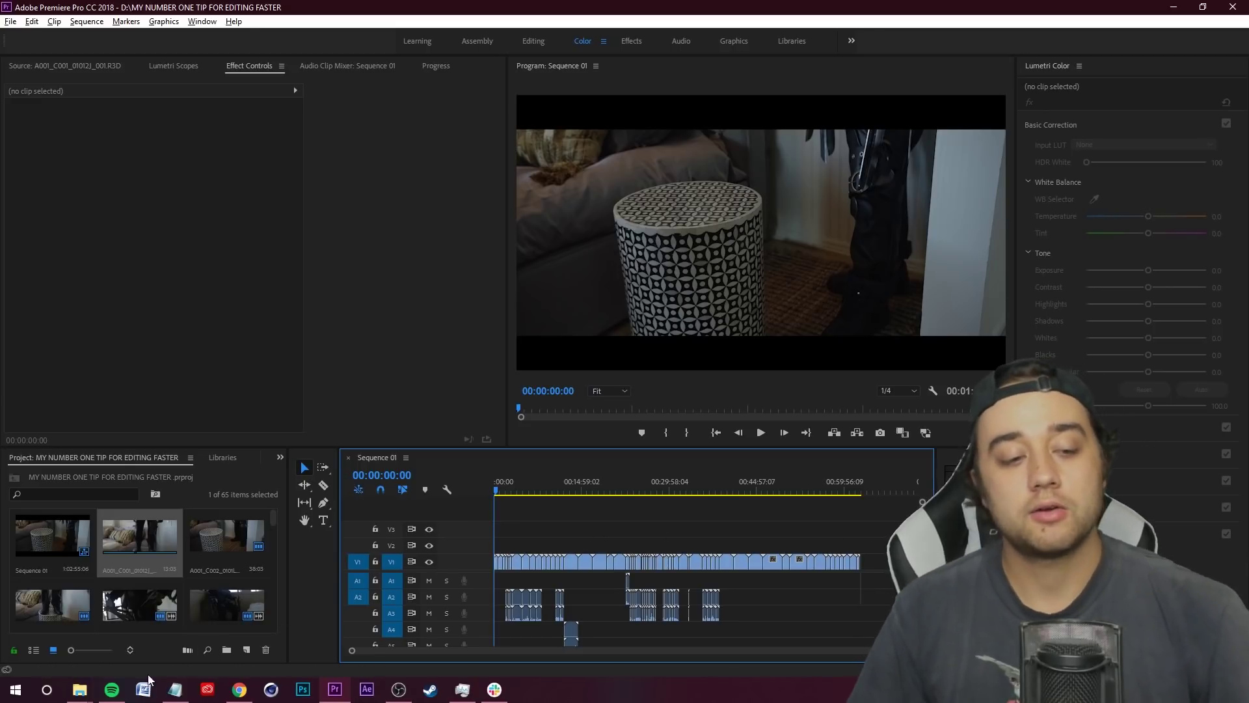
left_click(80, 690)
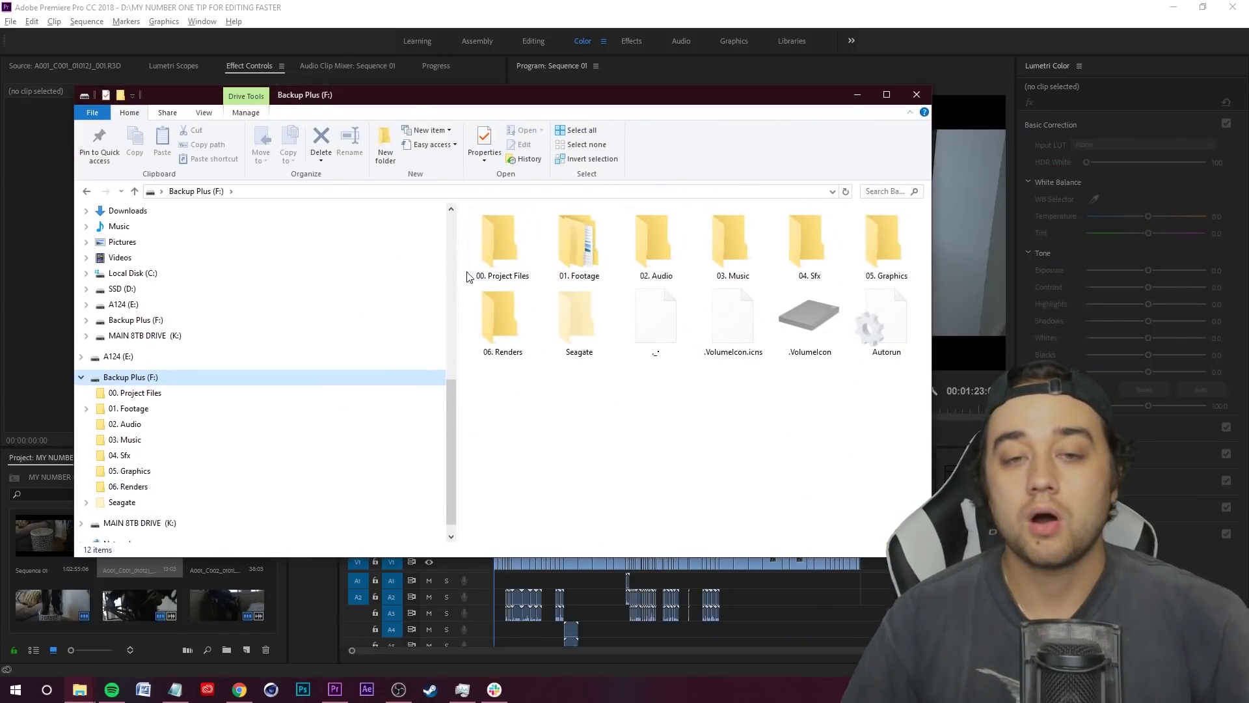
double_click(576, 251)
double_click(510, 239)
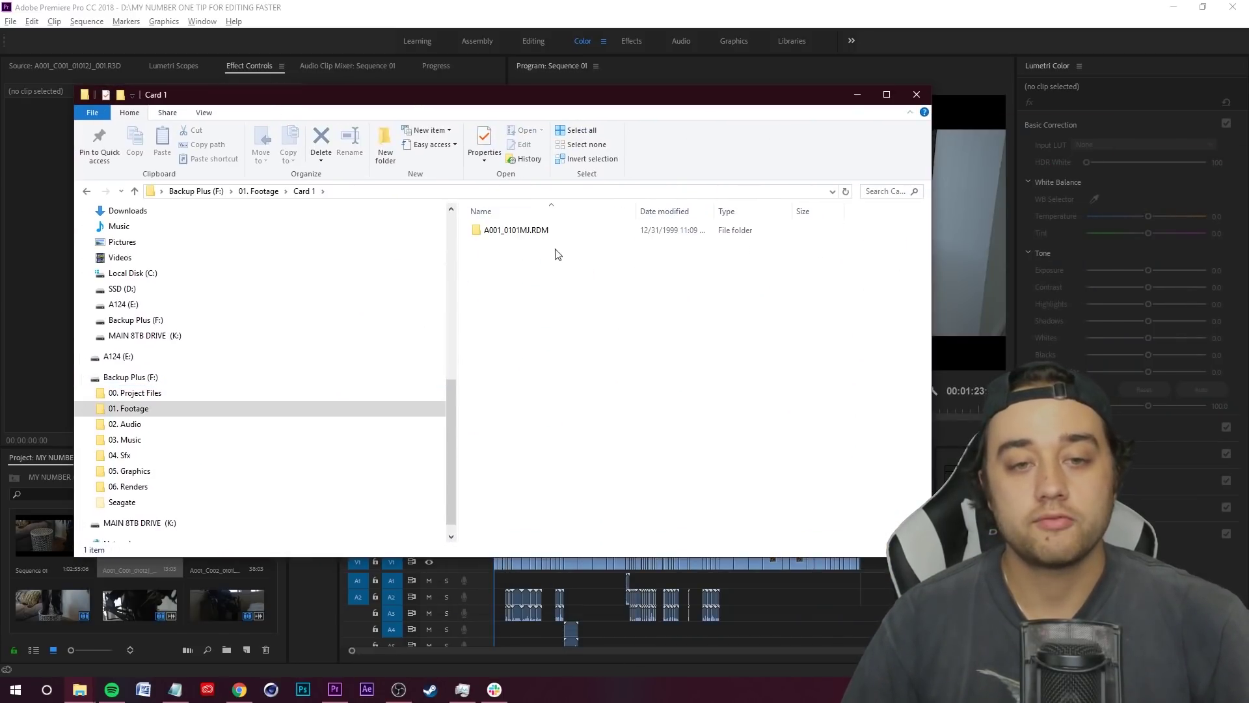
double_click(530, 232)
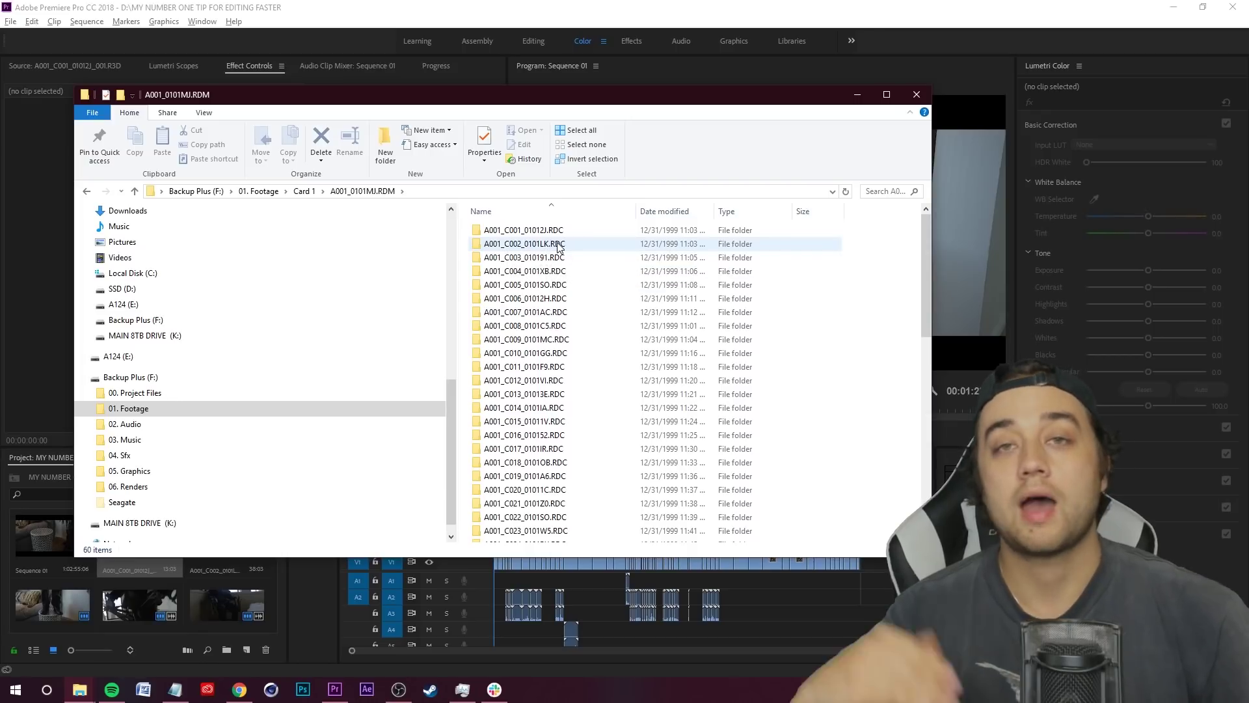
double_click(535, 243)
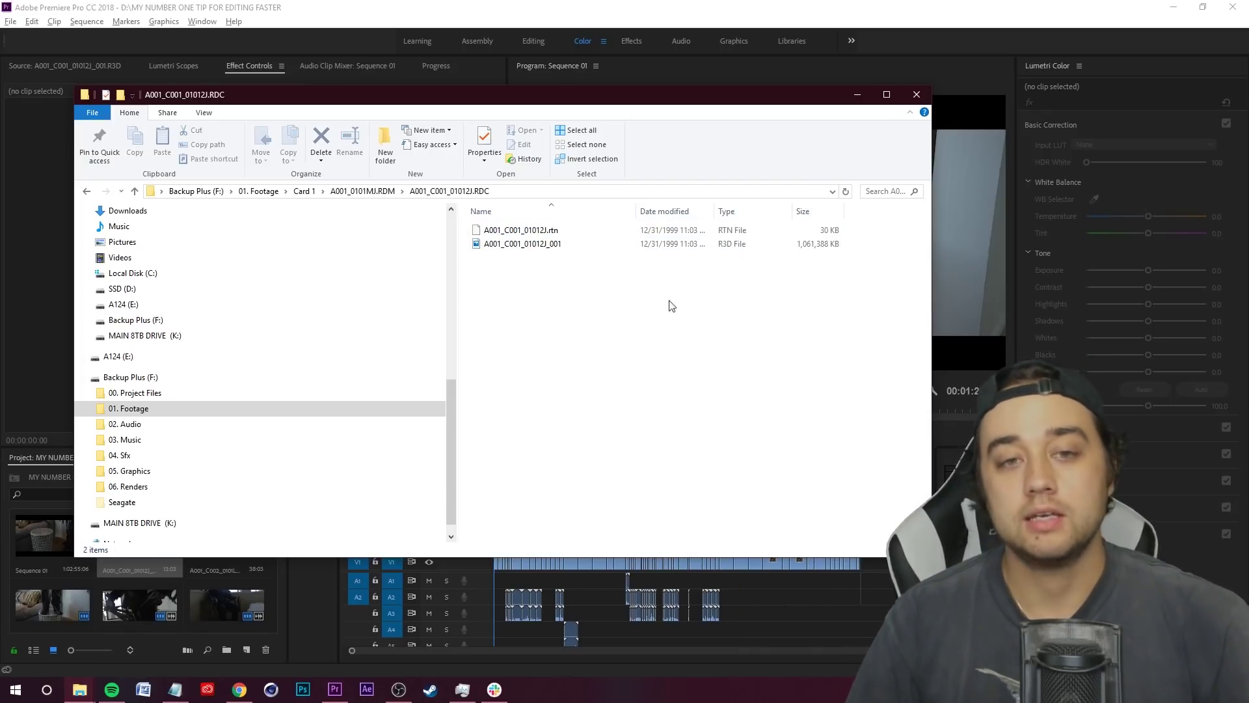
left_click(87, 191)
left_click(87, 191)
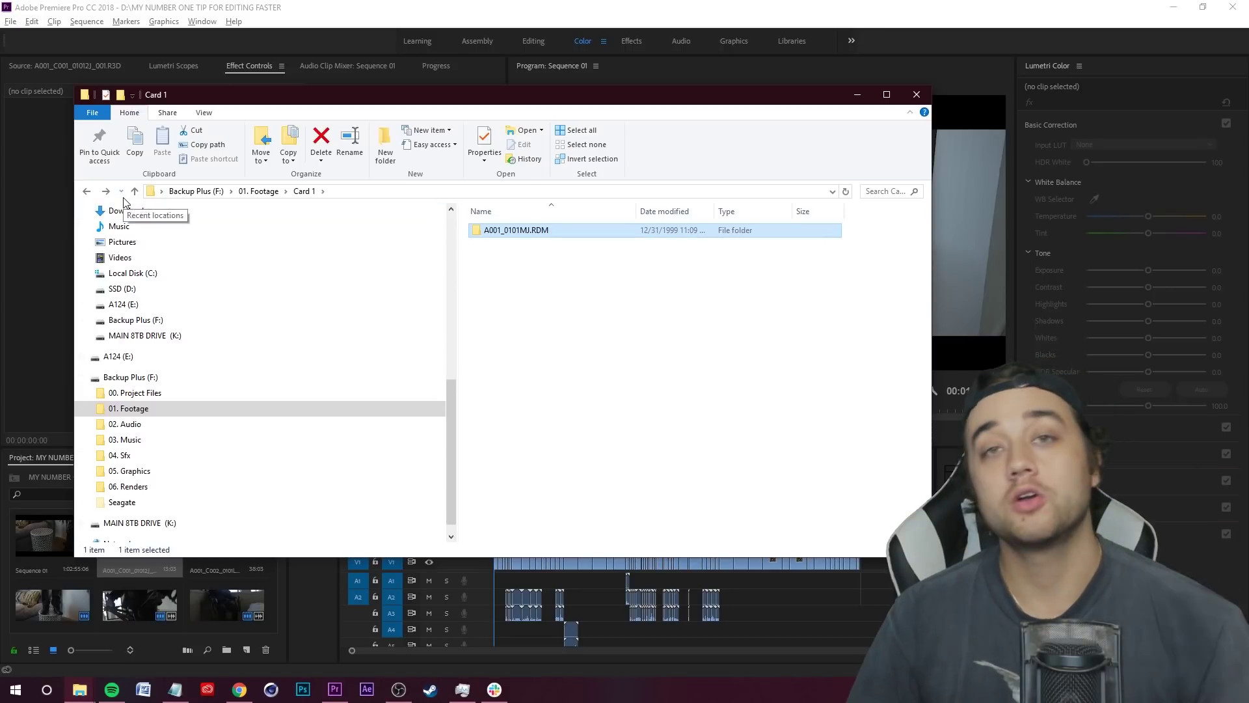
left_click(857, 94)
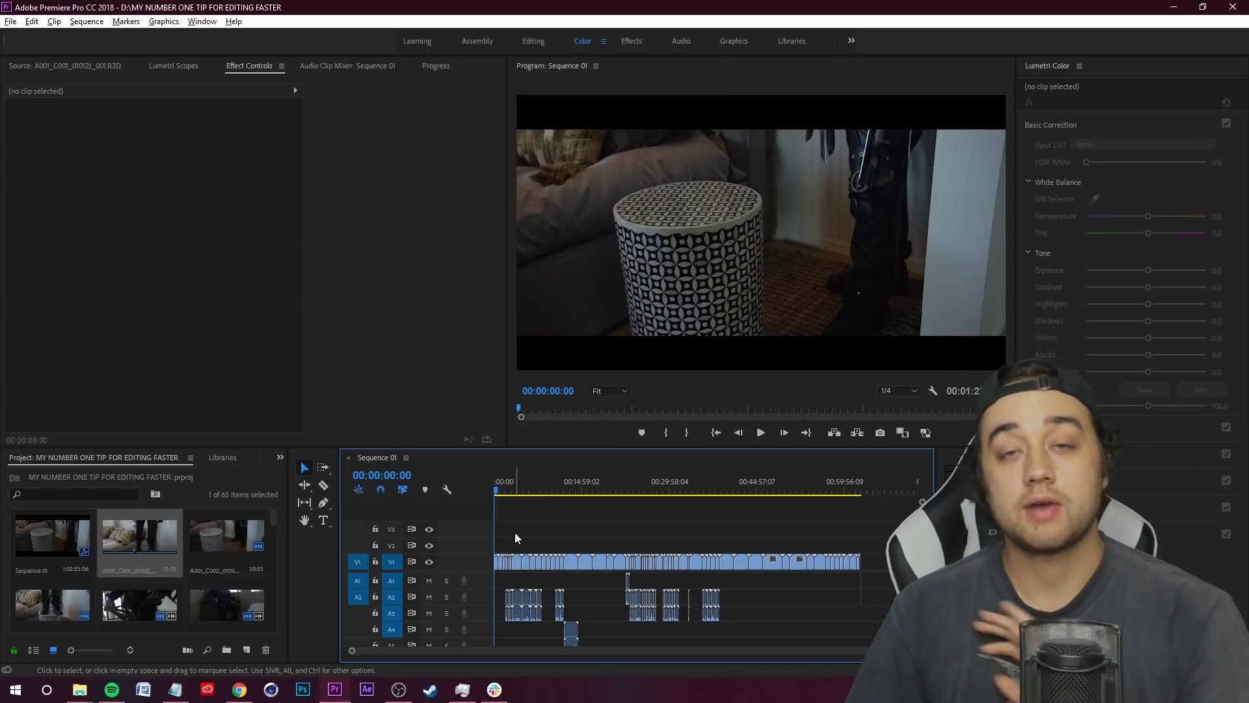
Scrub through the opening clips of Sequence 01 to review the footage, returning the playhead to the start.
key("equal")
key("equal")
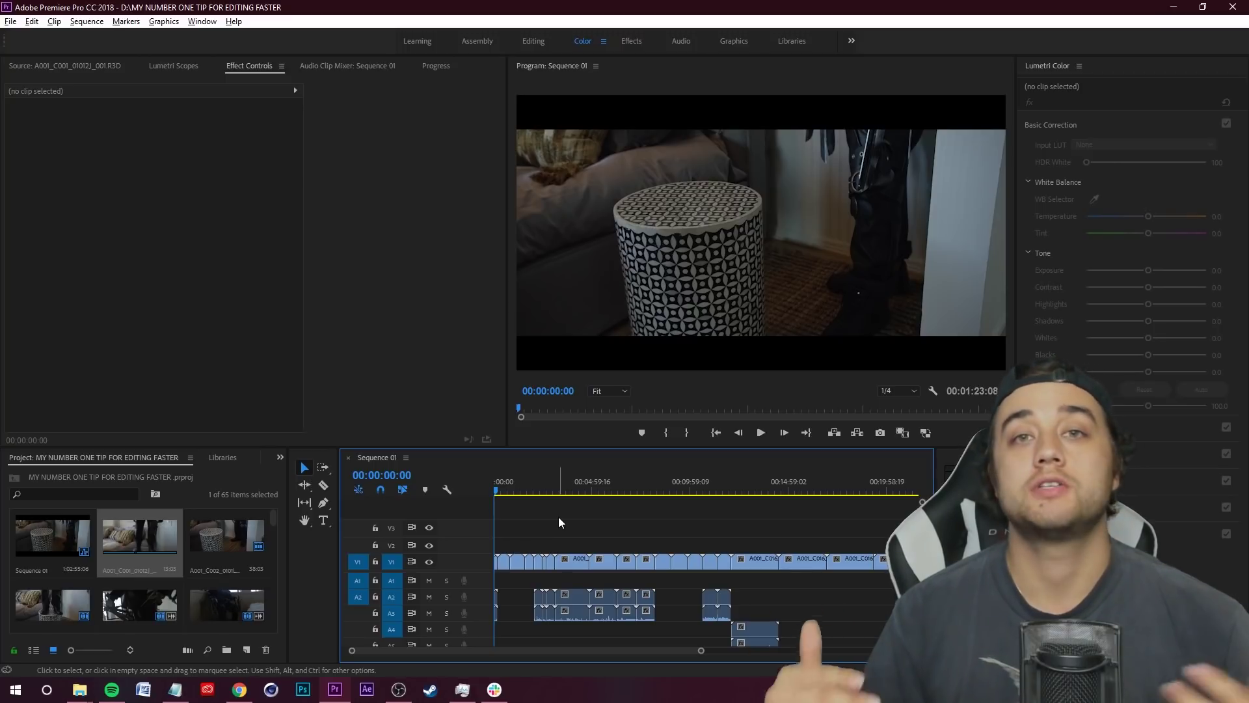
scroll(522, 538, "up", 4)
scroll(523, 538, "up", 2)
left_click_drag(498, 488, 733, 481)
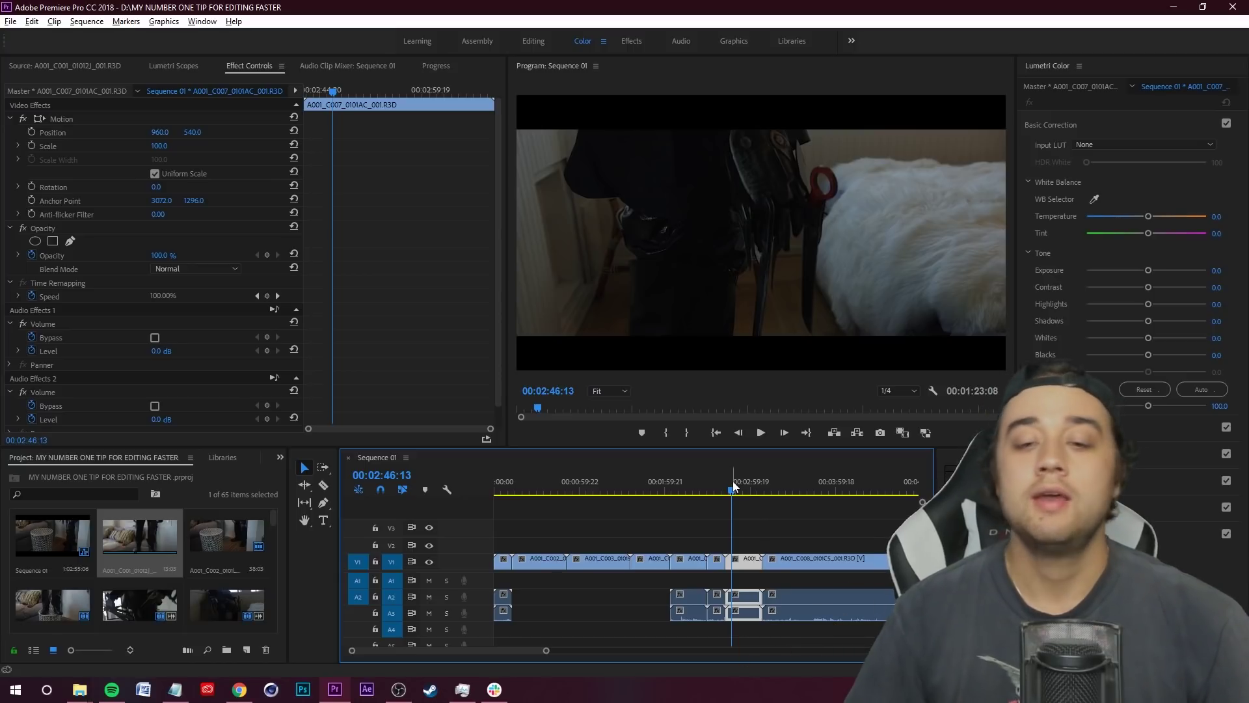
left_click_drag(553, 485, 496, 536)
left_click(556, 531)
key("minus")
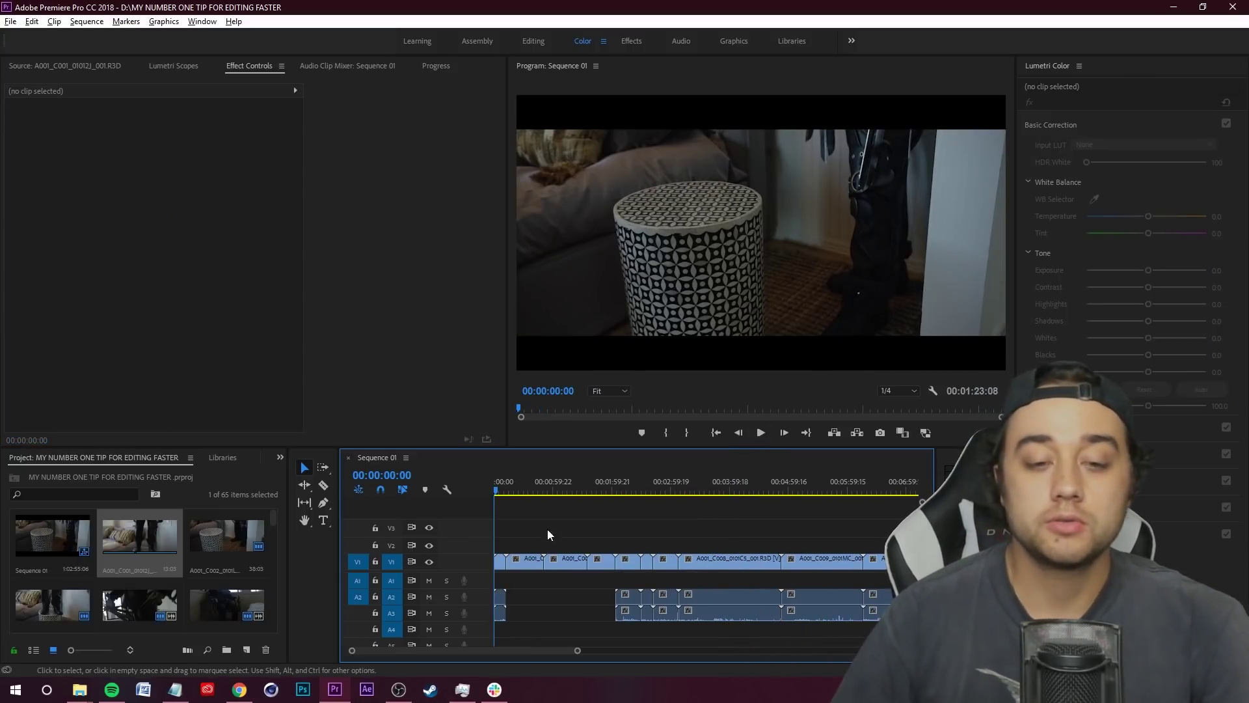
Assign the Mango label colour to the first clip in the sequence.
right_click(501, 563)
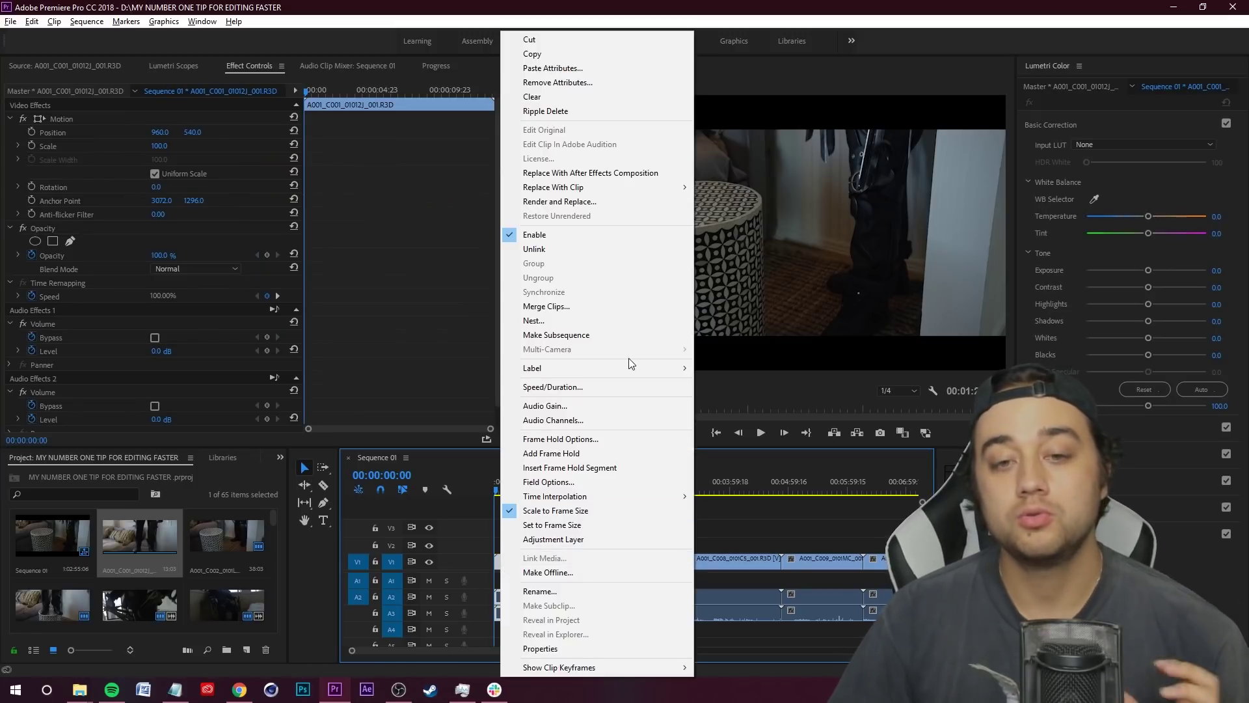
mouse_move(614, 368)
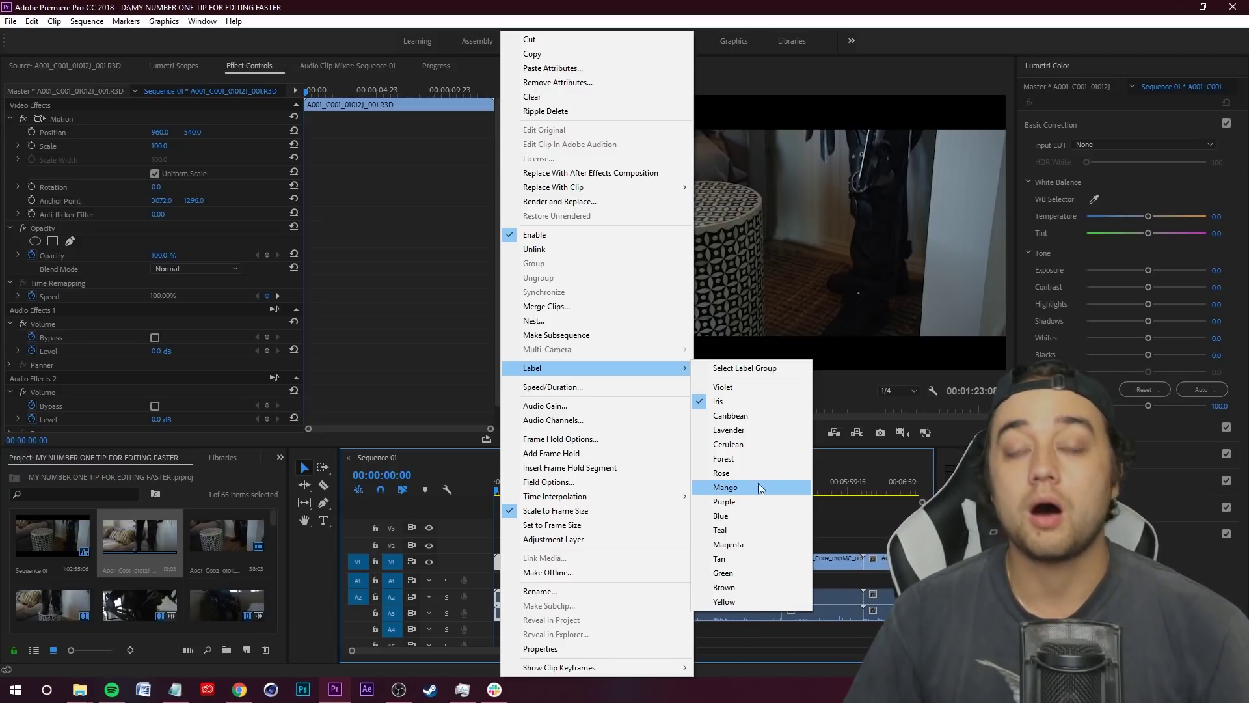
left_click(732, 487)
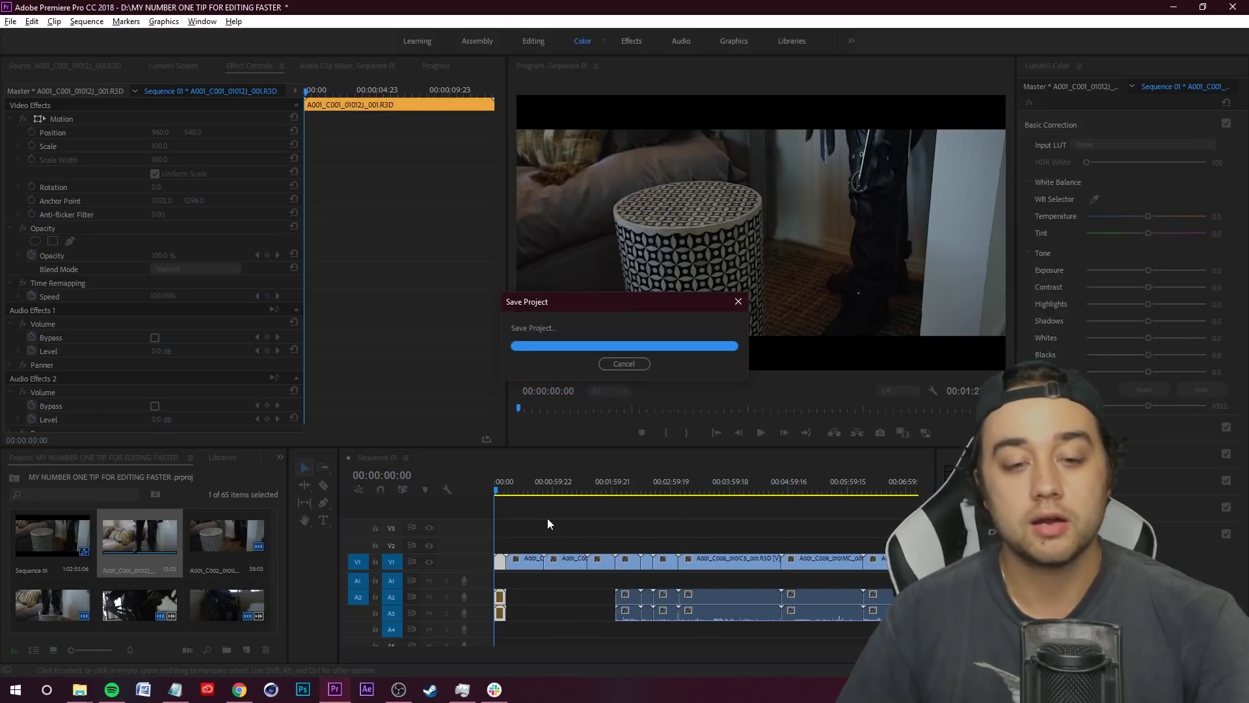
left_click(548, 521)
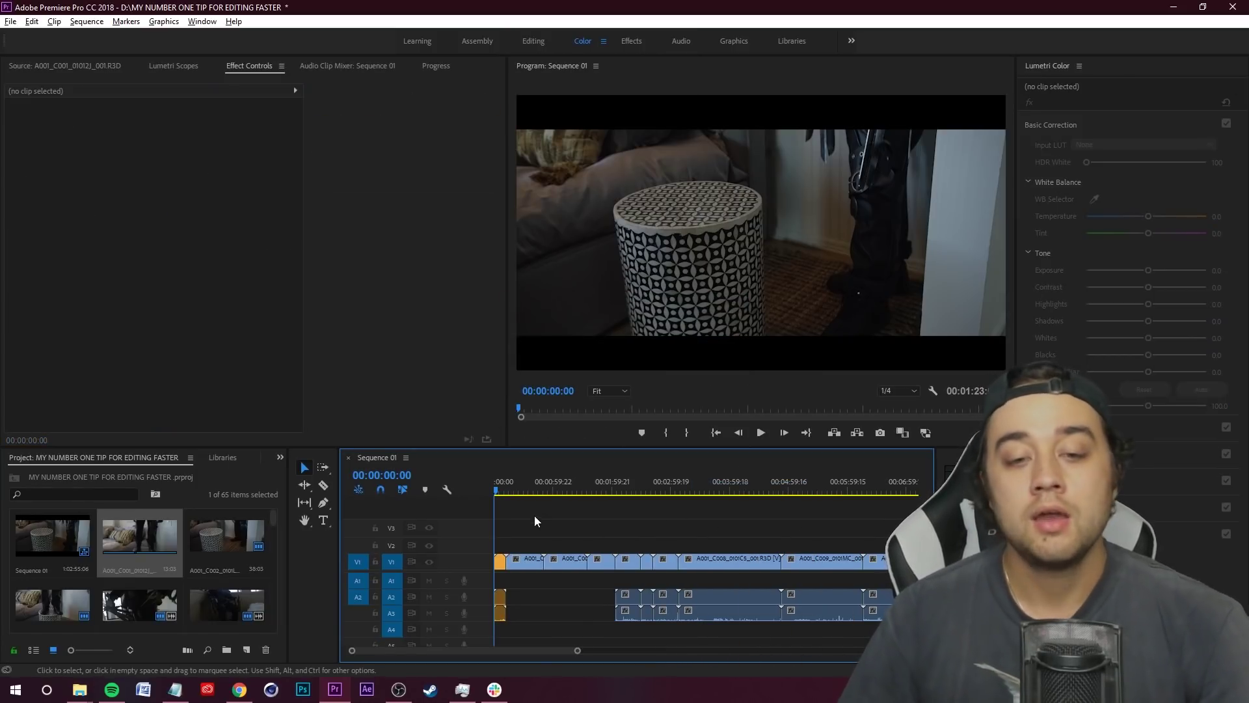
Scrub through the first clips to find where the opening interior scene ends and the Hollywood sign footage begins.
left_click(587, 493)
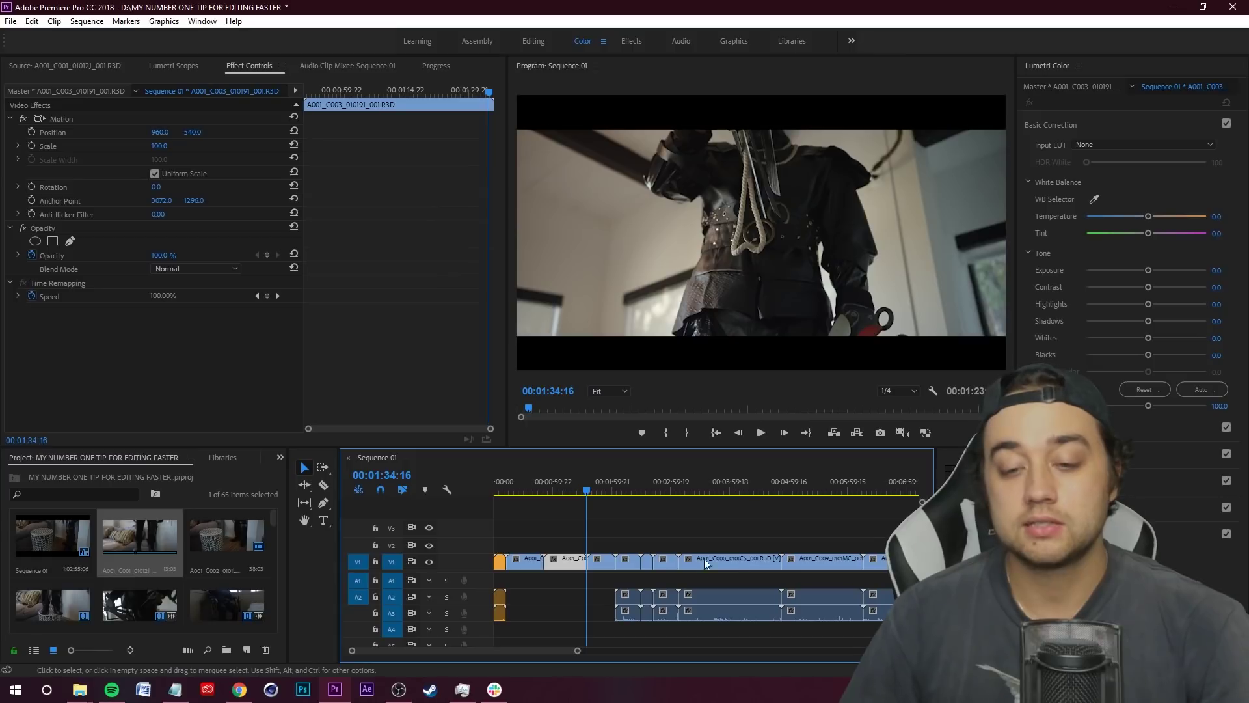
right_click(722, 560)
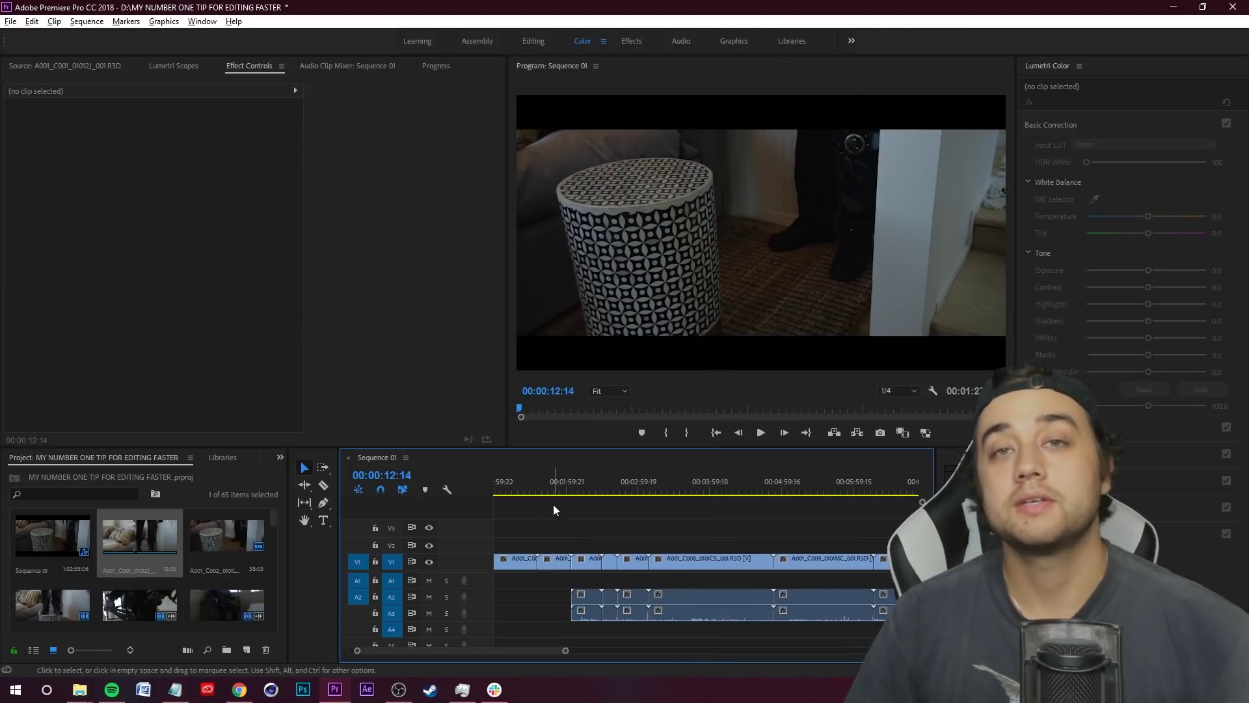
scroll(509, 506, "up", 2)
left_click(566, 494)
left_click_drag(566, 493, 765, 510)
key("Home")
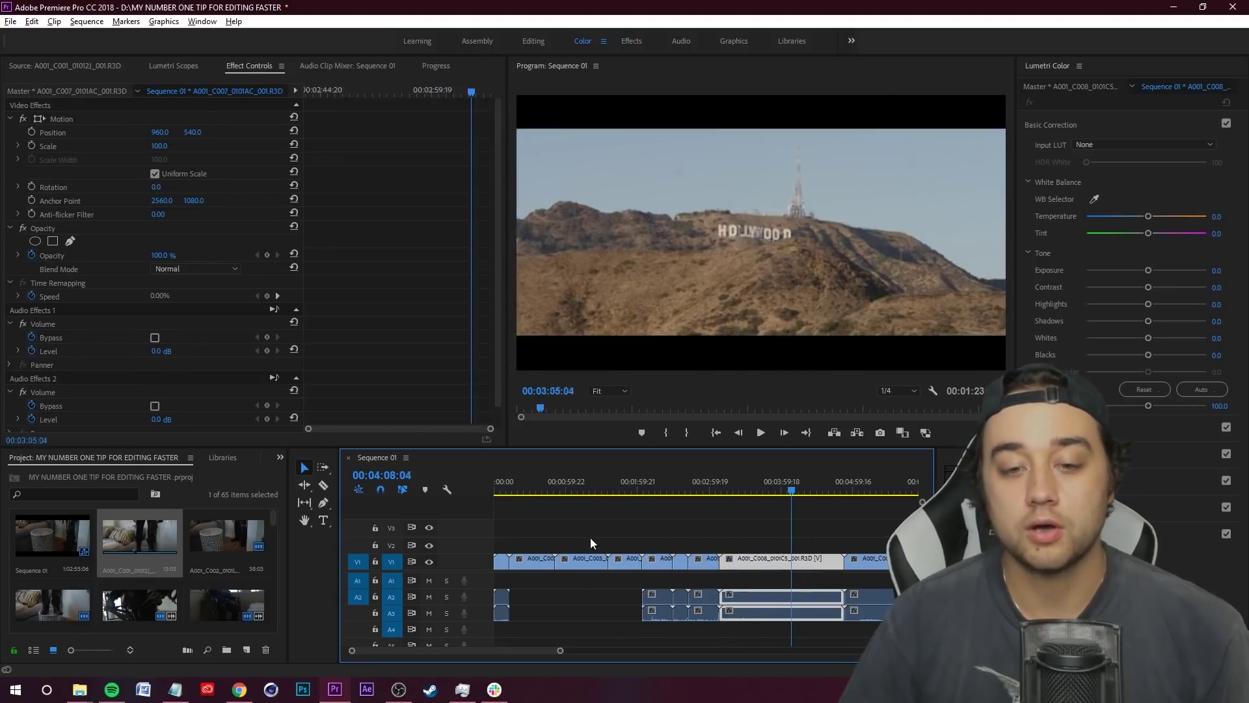
Assign the Blue label colour to all opening interior clips before the Hollywood sign shot.
left_click_drag(504, 540, 703, 561)
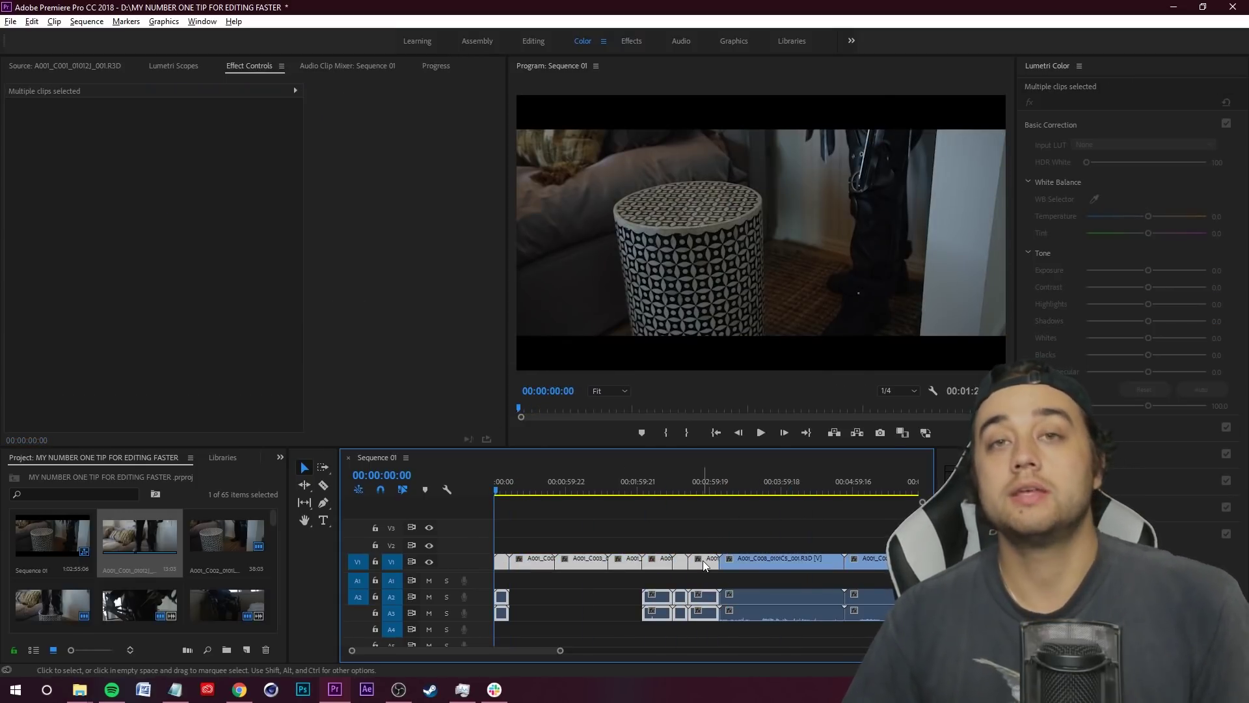
right_click(703, 560)
mouse_move(821, 388)
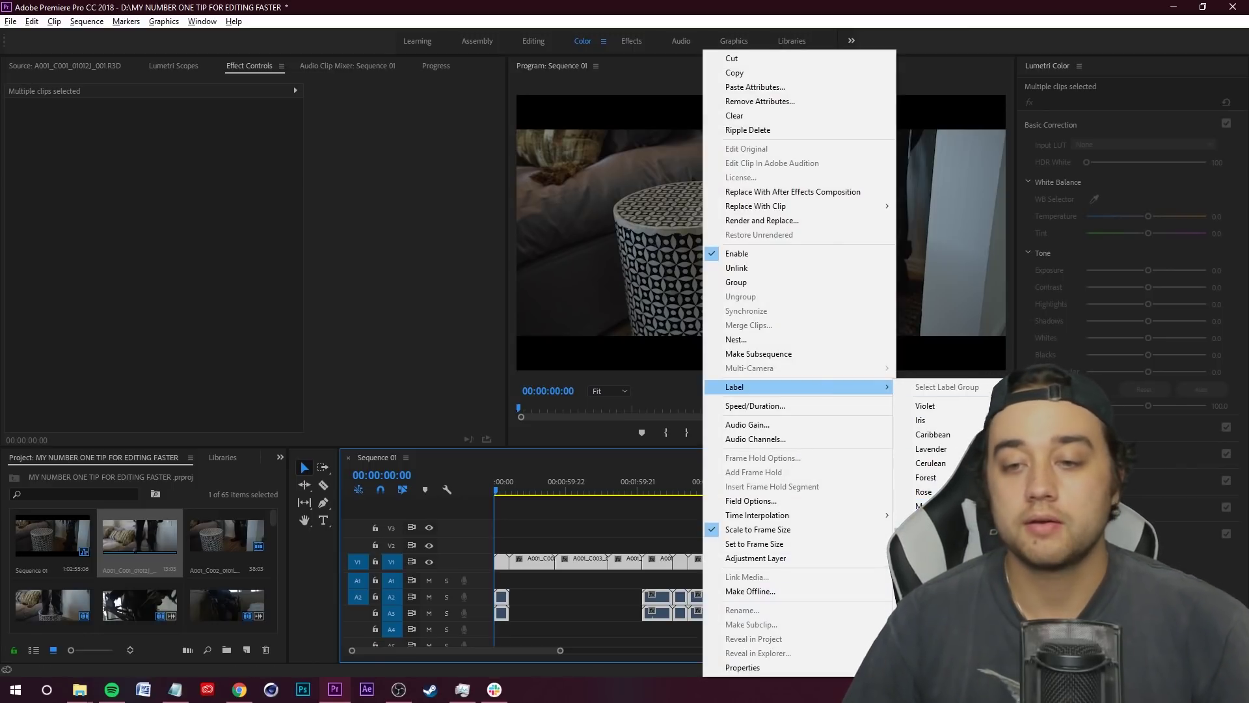
left_click(924, 535)
left_click(833, 541)
Assign the Mango label colour to the two Hollywood landscape clips that directly follow the Blue group.
key("minus")
left_click_drag(653, 498, 705, 494)
left_click_drag(623, 521, 679, 571)
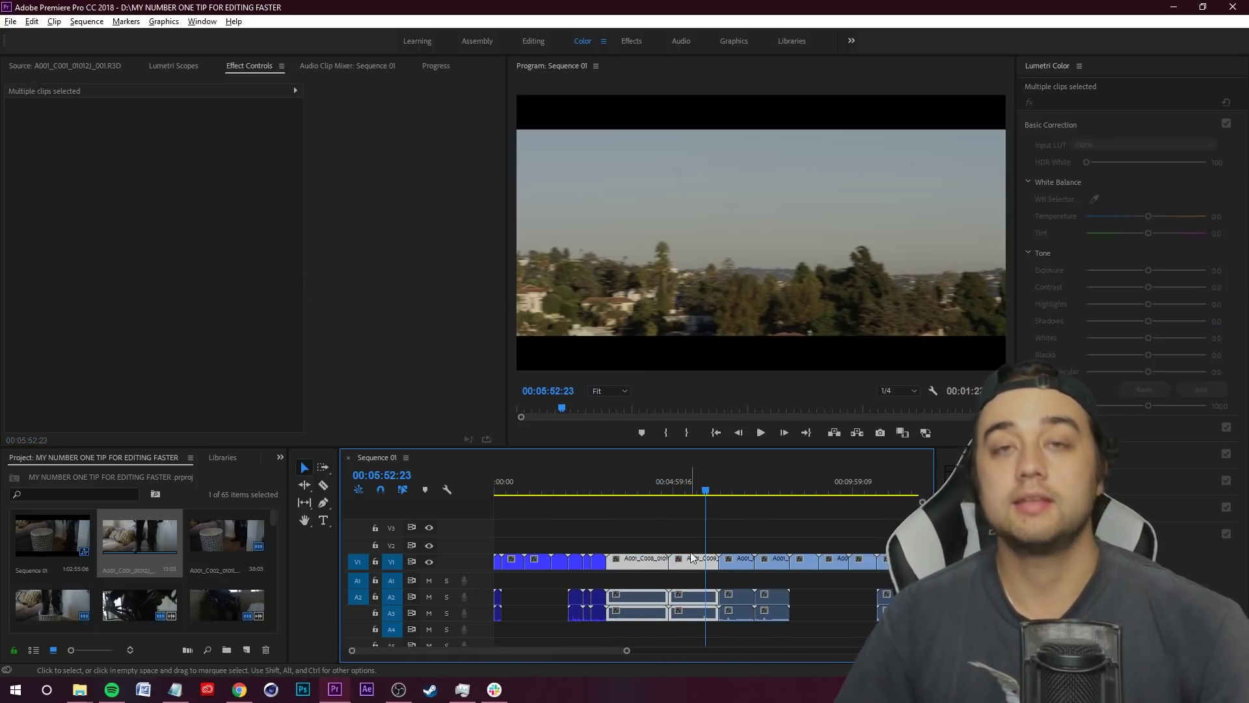
right_click(690, 552)
mouse_move(779, 389)
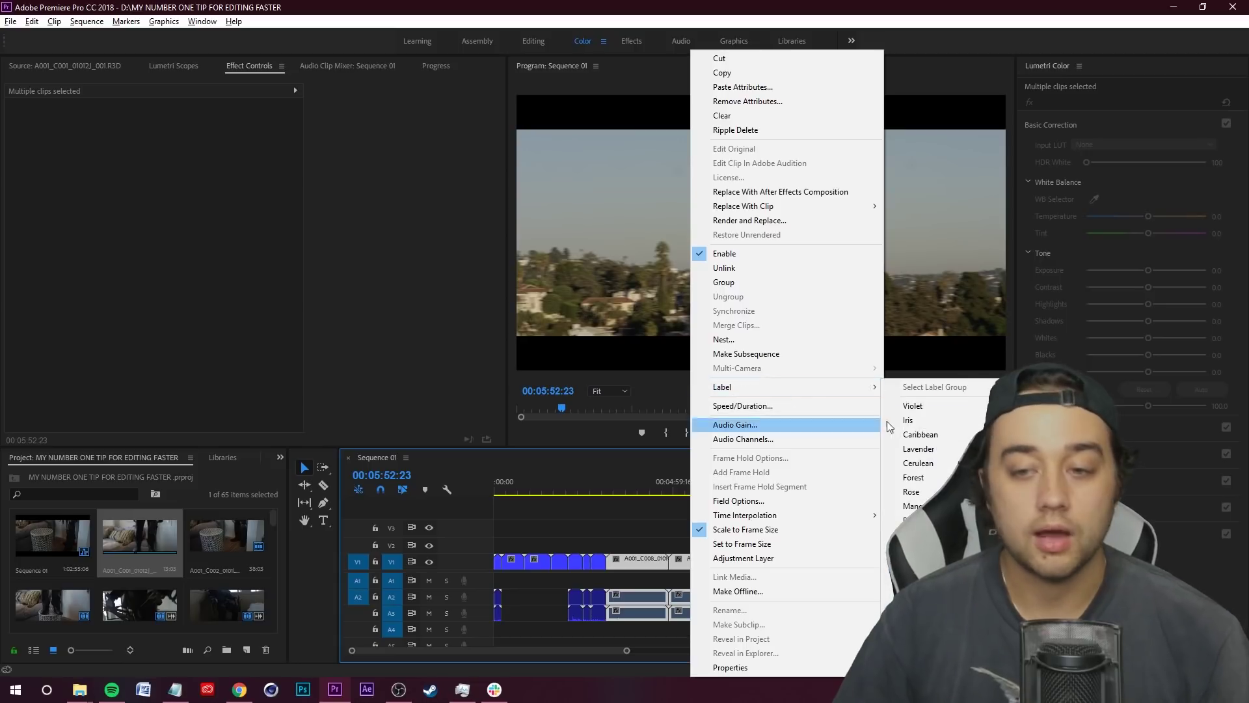
left_click(924, 571)
left_click(749, 530)
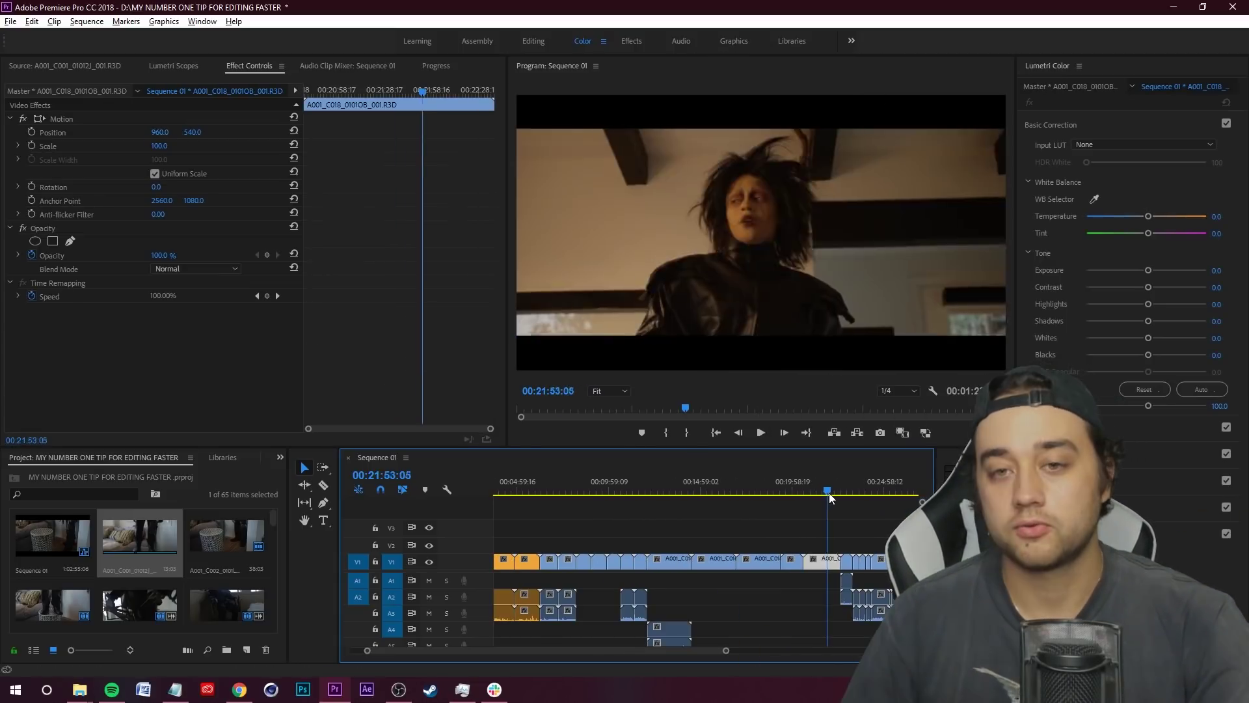
Find the outdoor costume shots starting around 00:22:49:22 and assign the Mango label colour to that run of clips.
left_click_drag(829, 493, 846, 493)
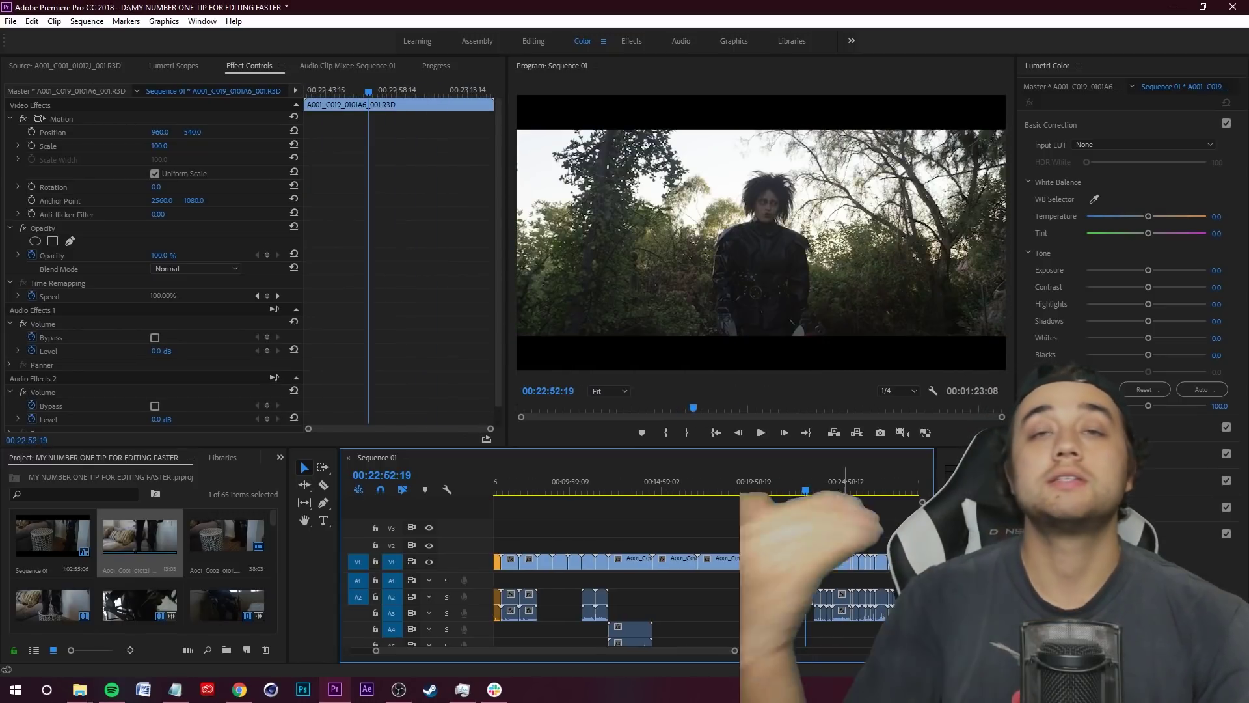
scroll(846, 493, "up", 3, "alt")
scroll(863, 512, "up", 2, "alt")
left_click_drag(696, 492, 829, 558)
right_click(828, 558)
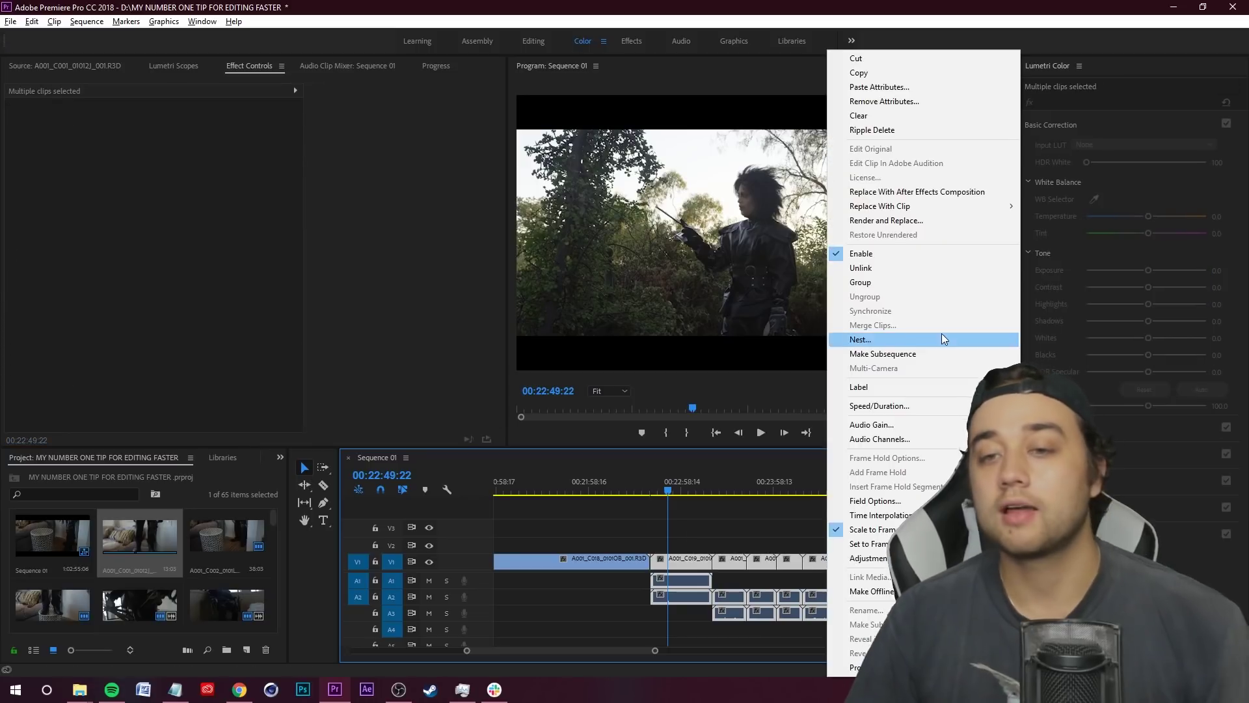
mouse_move(920, 389)
left_click(1067, 505)
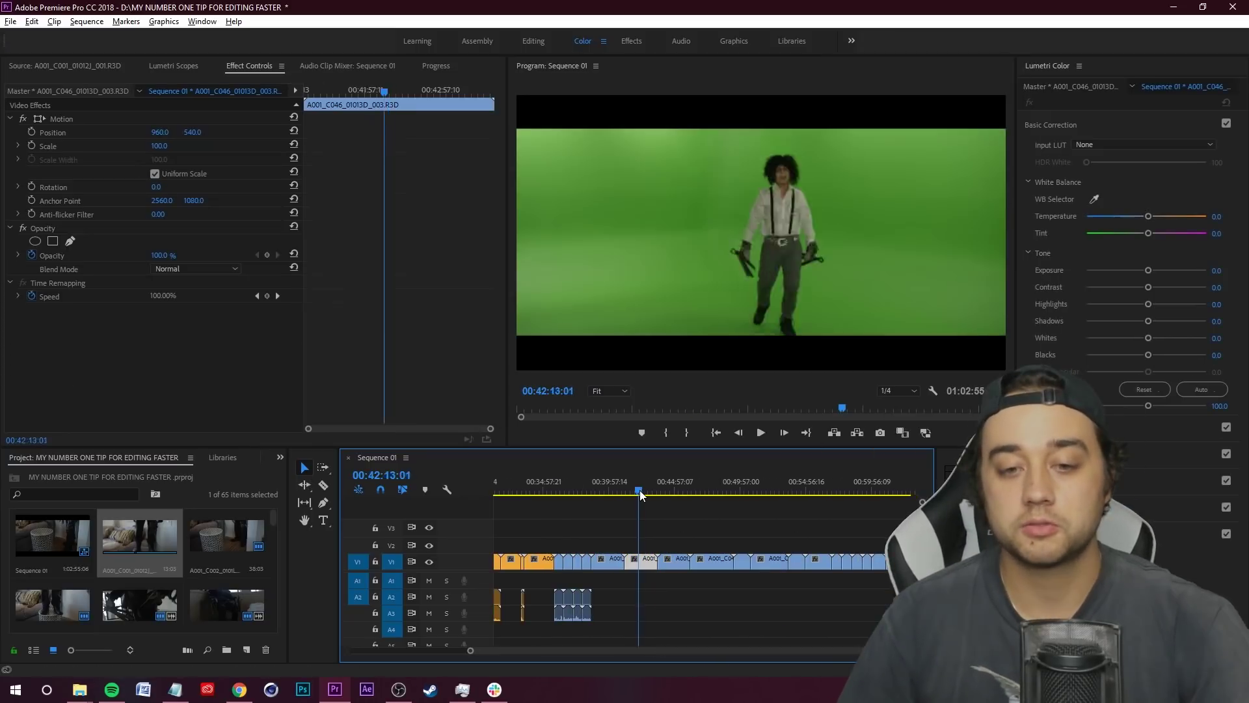
Assign the Mango label colour to the remaining clips just before the green-screen footage.
left_click_drag(639, 490, 588, 565)
right_click(588, 564)
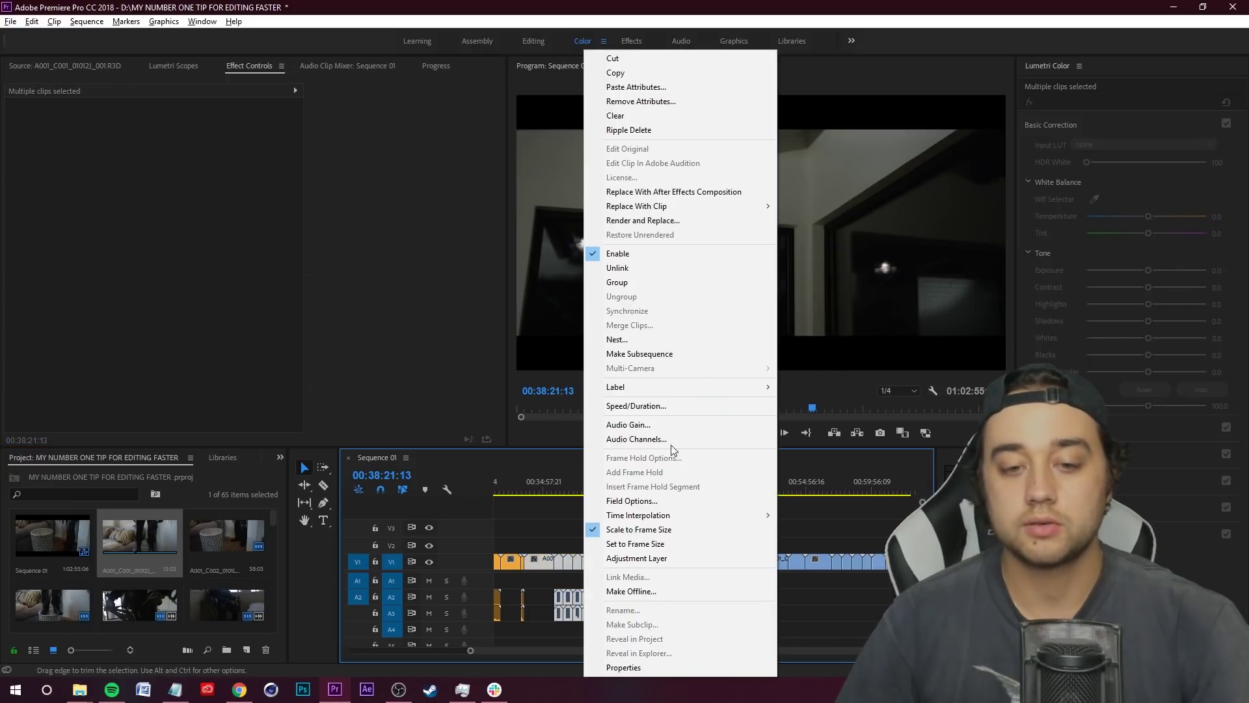
mouse_move(657, 386)
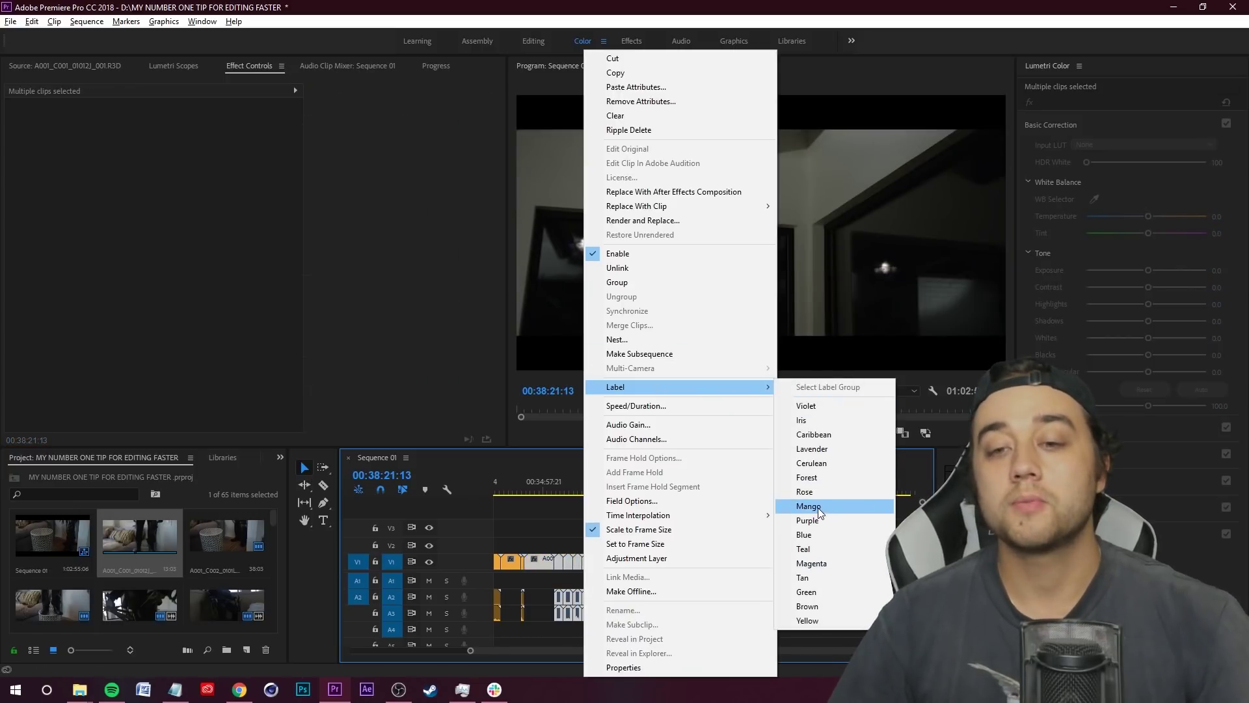
left_click(818, 508)
Assign the Green label colour to all green-screen clips through the end of the sequence.
left_click_drag(623, 490, 871, 513)
left_click_drag(594, 517, 907, 593)
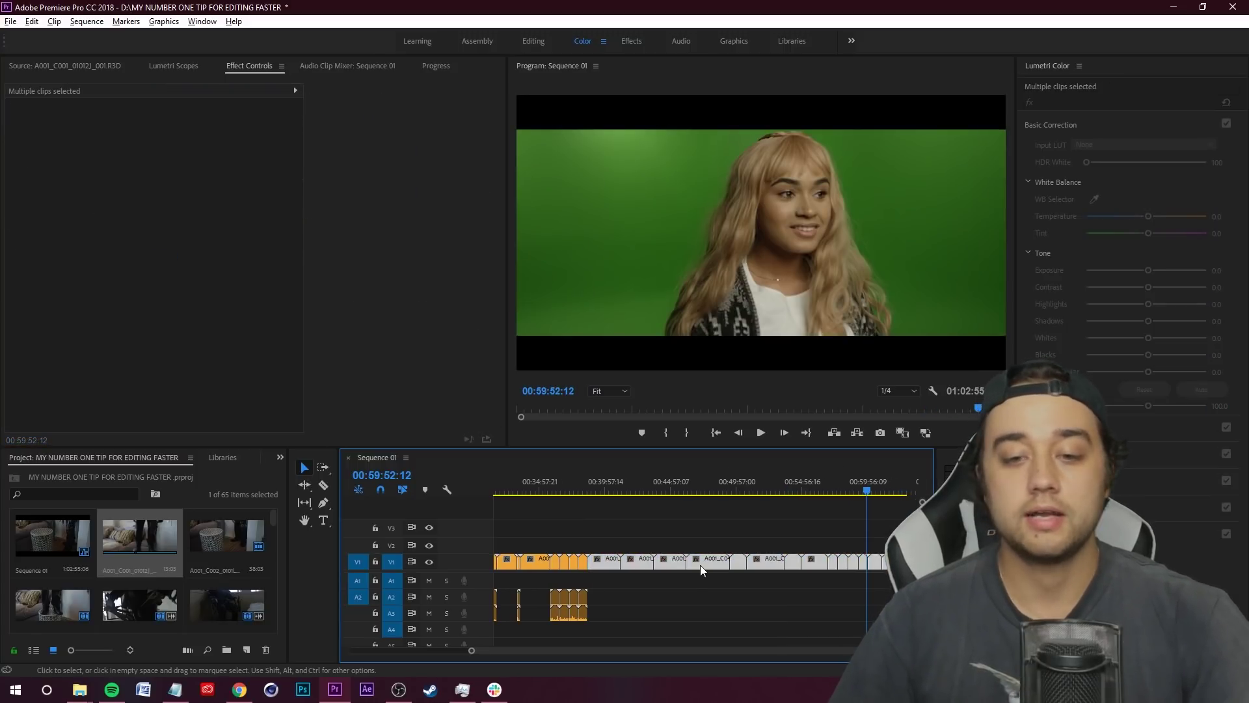
right_click(704, 563)
mouse_move(799, 387)
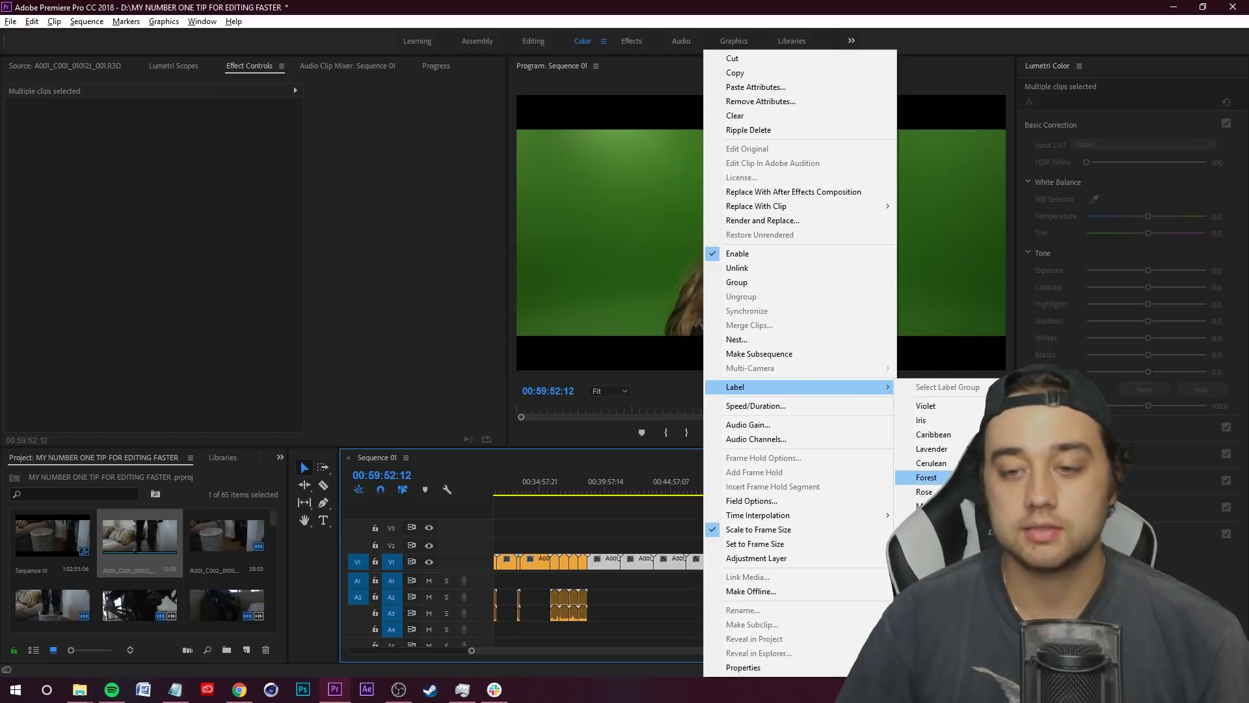
left_click(927, 591)
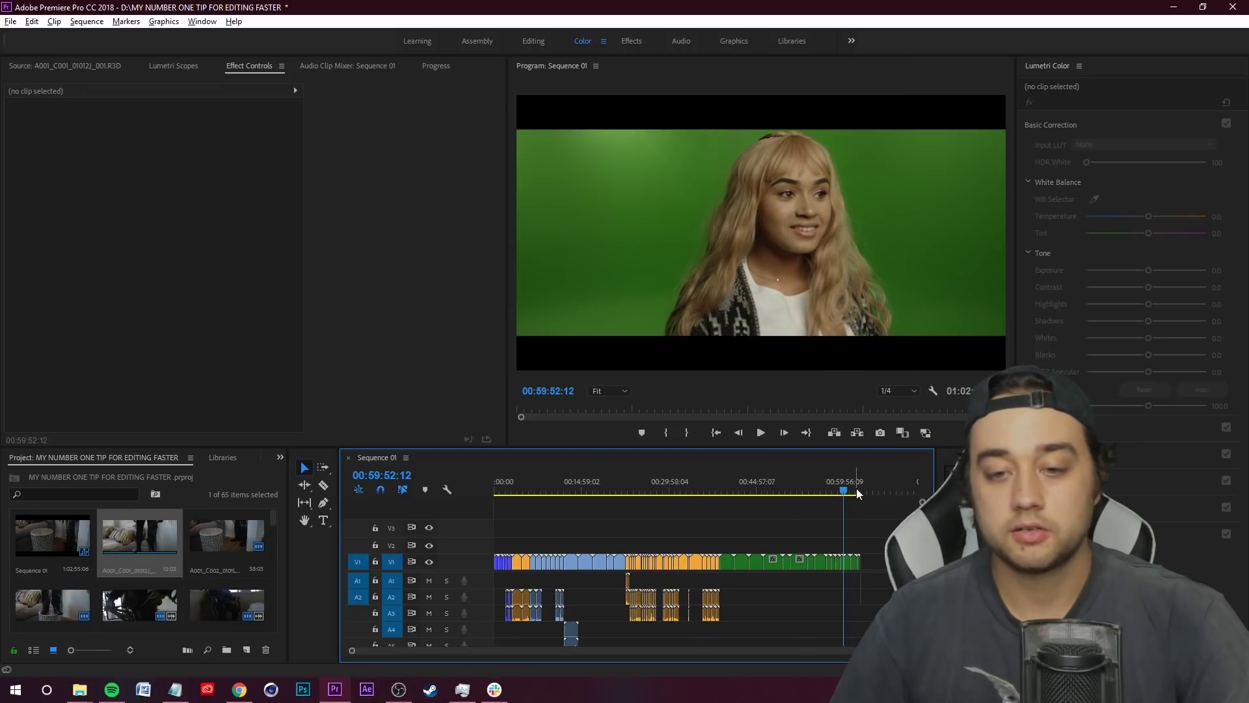
Move the two early Mango clips to V2 beside the main Mango group, and shift the unlabelled clips back toward the Blue group.
left_click_drag(855, 492, 559, 539)
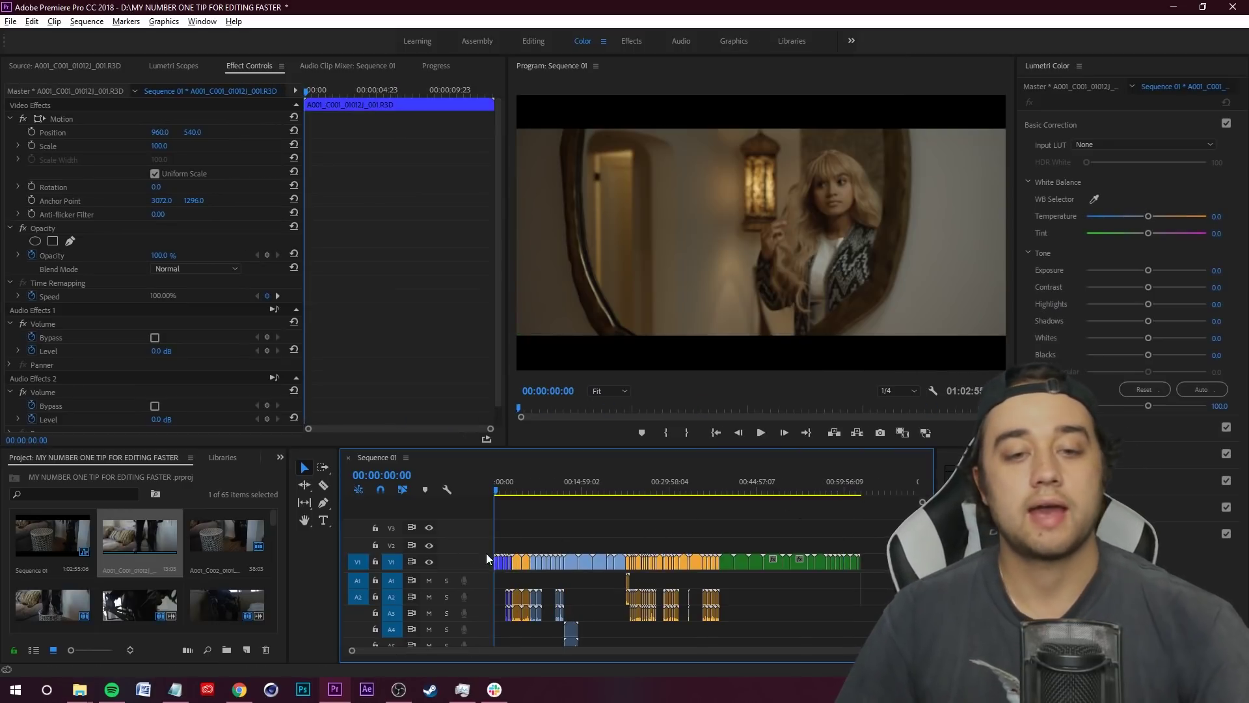
left_click_drag(520, 544, 638, 546)
left_click(548, 546)
left_click_drag(530, 540, 602, 565)
left_click(571, 548)
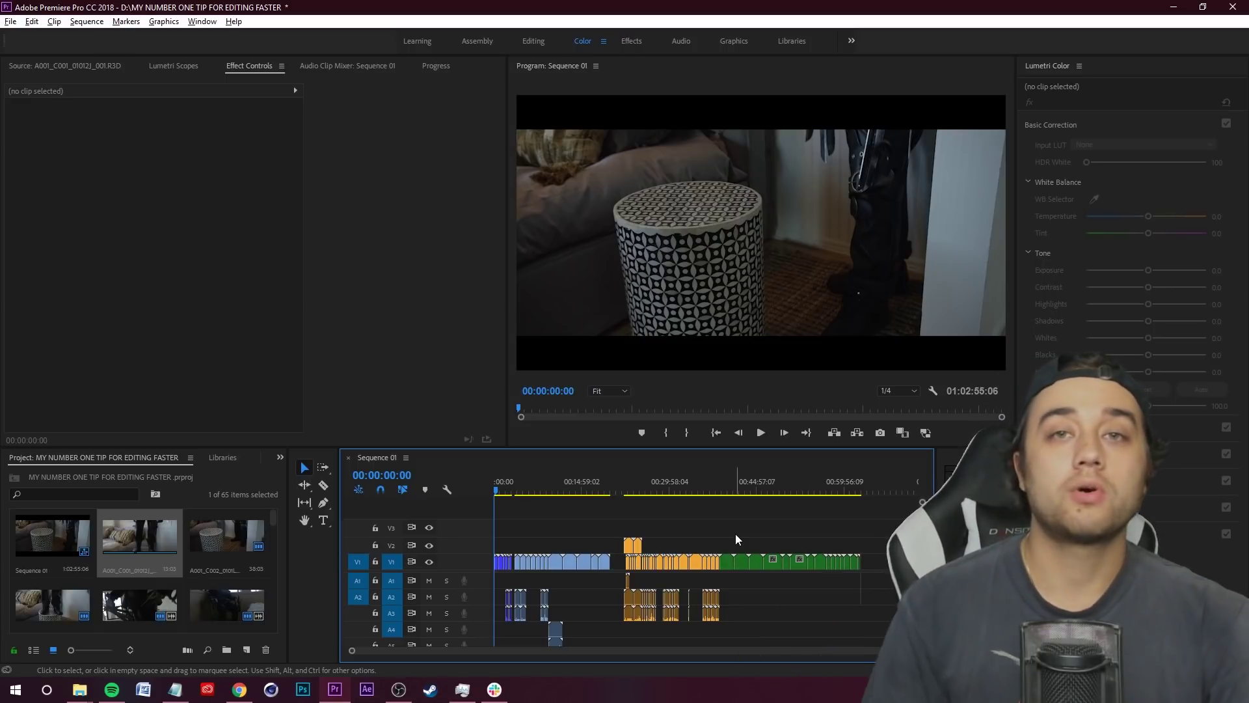
key("equal")
key("equal")
key("equal")
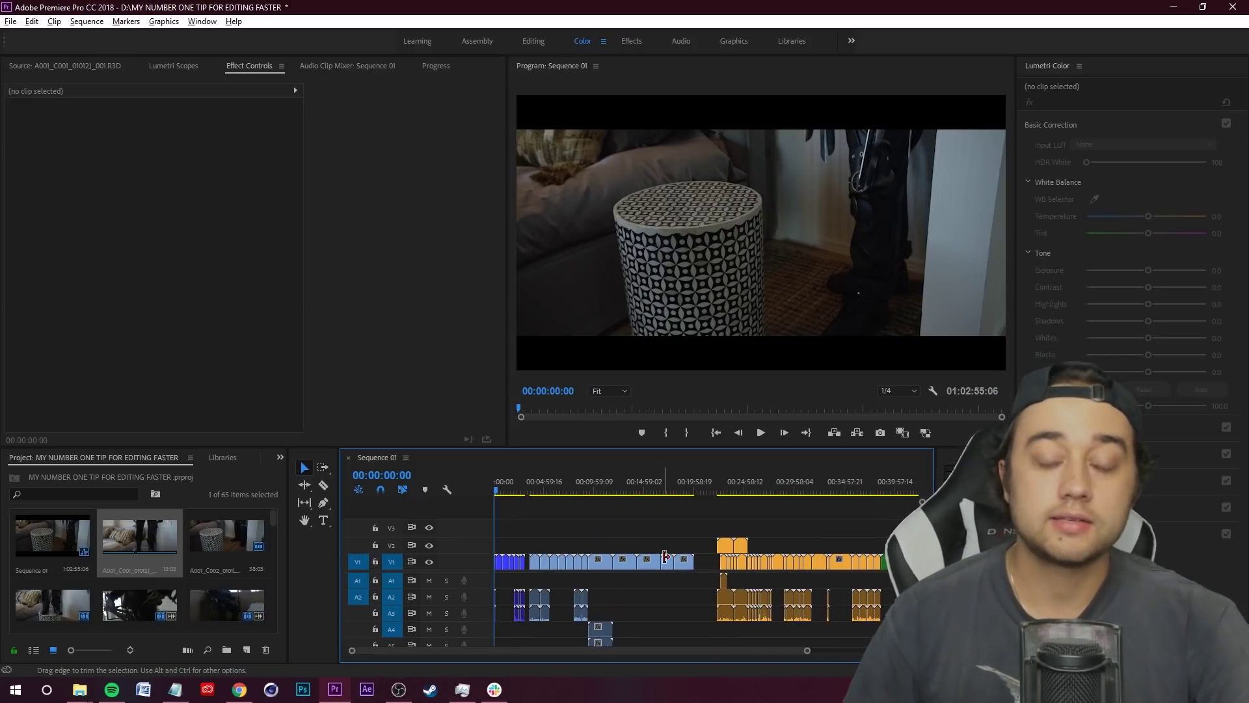
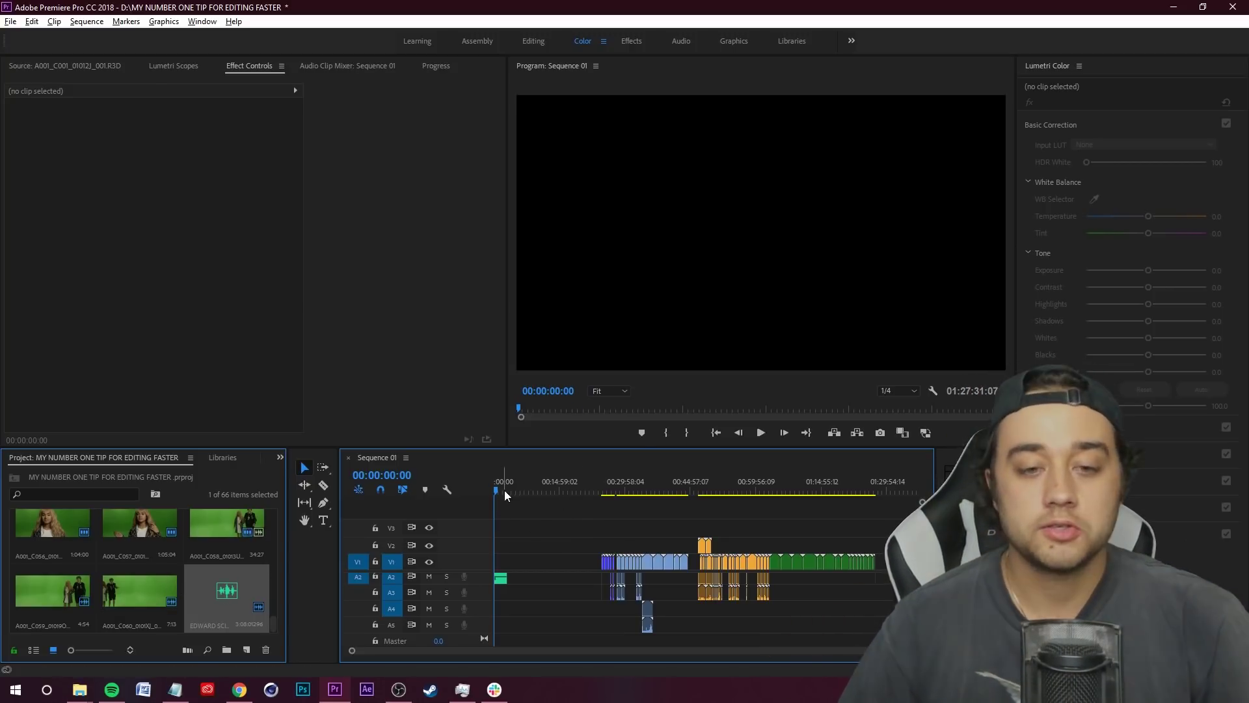
Scrub the playhead to the Blue-labelled clips at about 00:26:12:02 to preview that scene.
left_click(632, 490)
left_click_drag(634, 533, 609, 538)
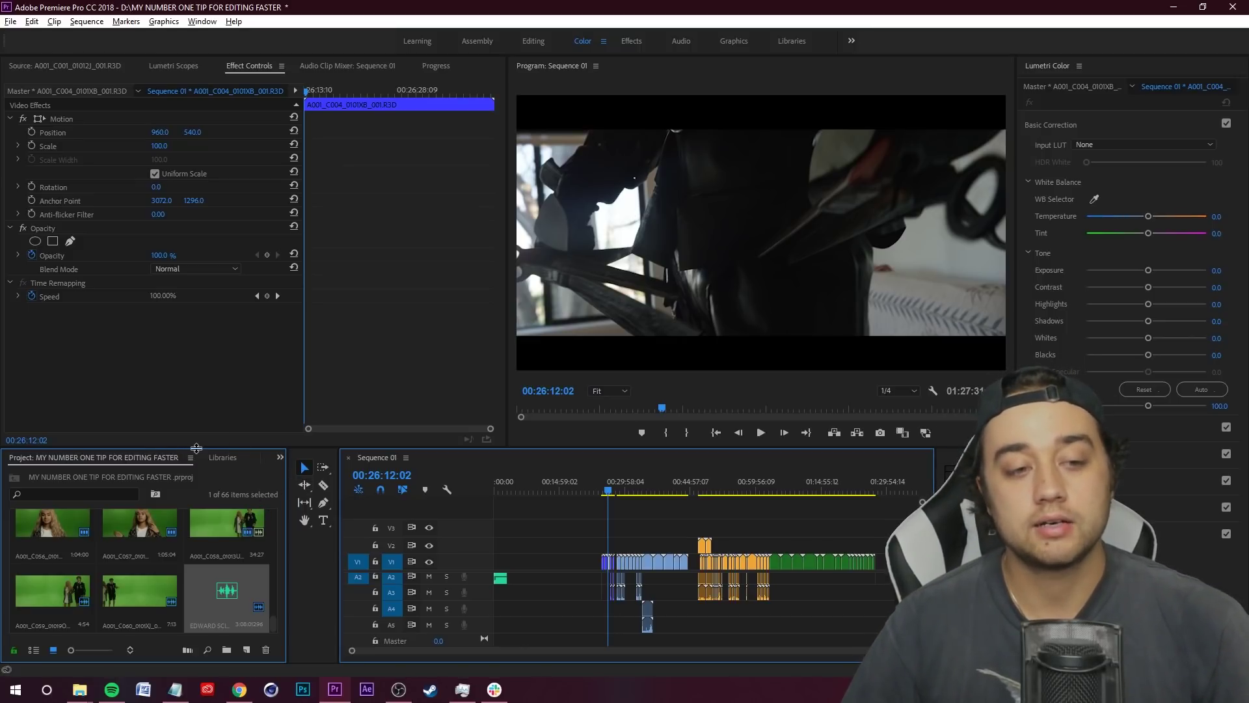
Enlarge the Project panel in height and width to browse the imported clip thumbnails.
left_click_drag(169, 447, 170, 191)
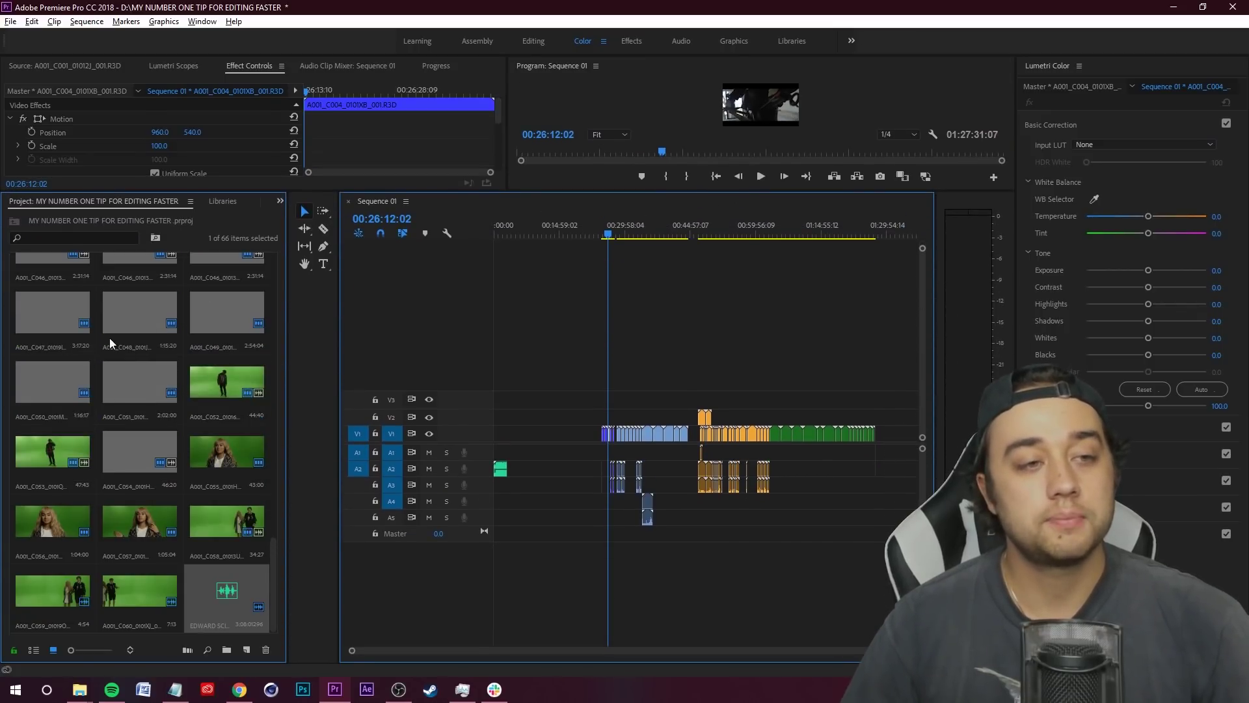
scroll(109, 338, "up", 10)
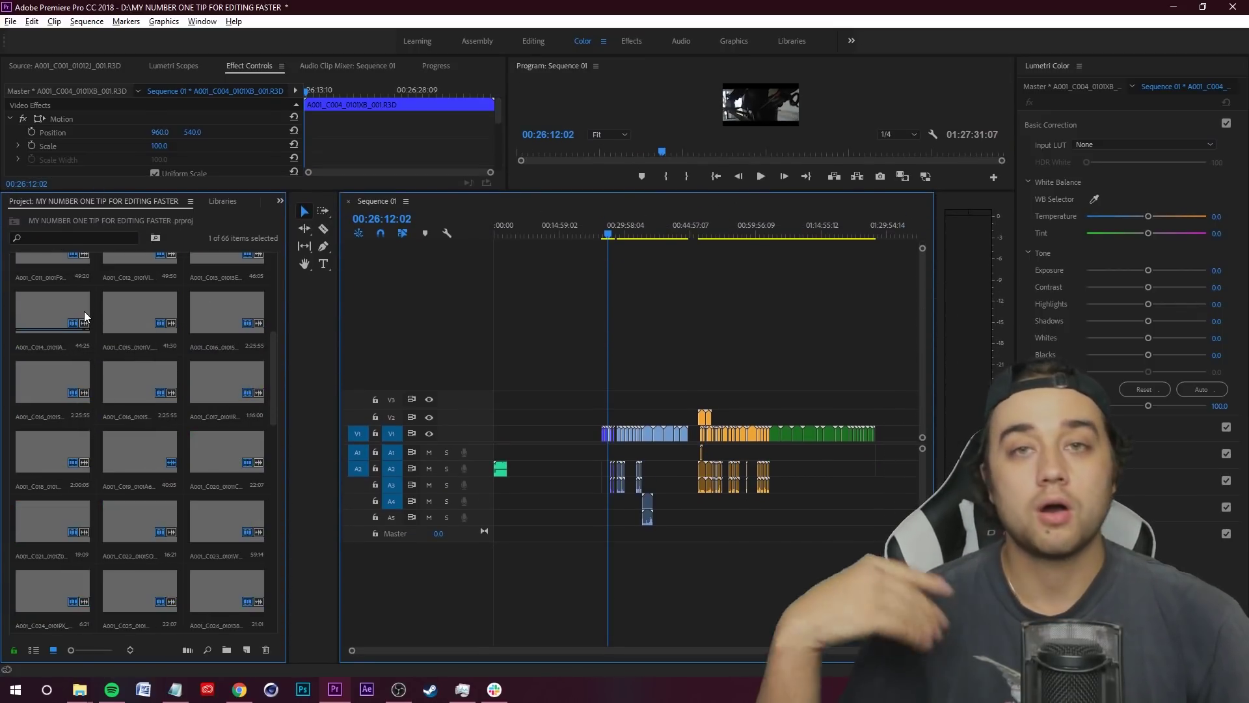
scroll(116, 378, "down", 3)
scroll(117, 374, "down", 10)
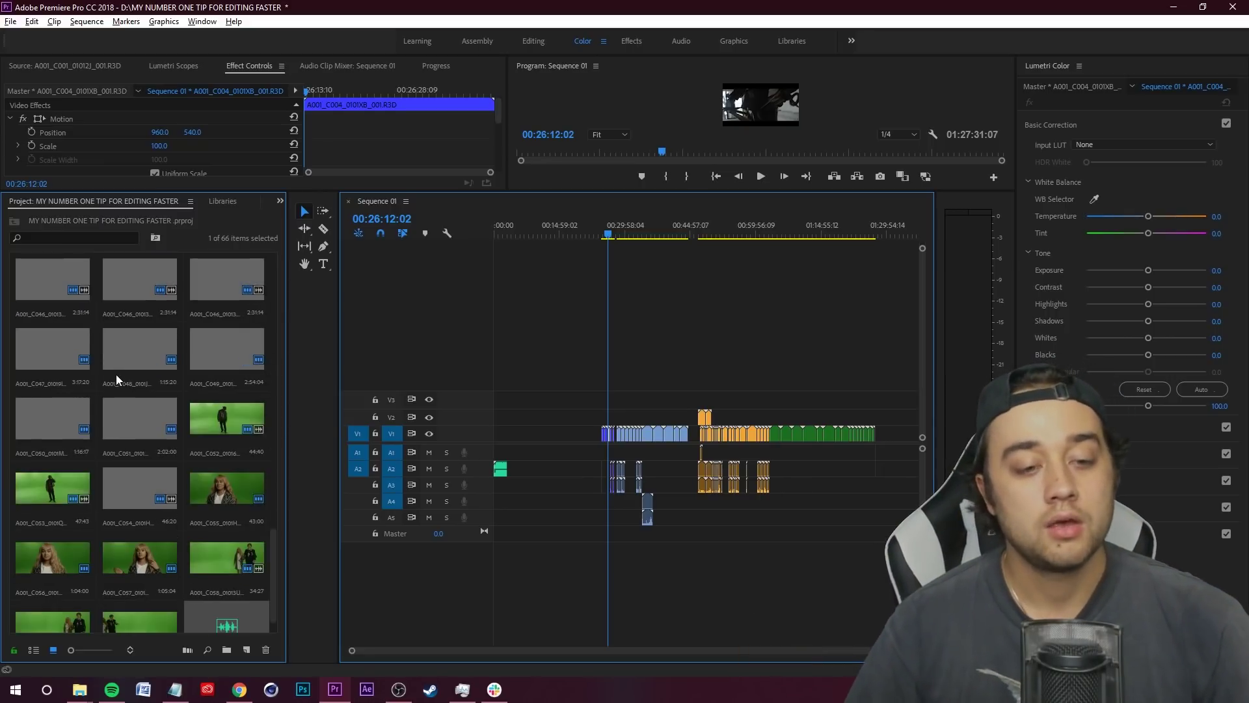
left_click_drag(153, 193, 176, 77)
left_click_drag(289, 260, 450, 267)
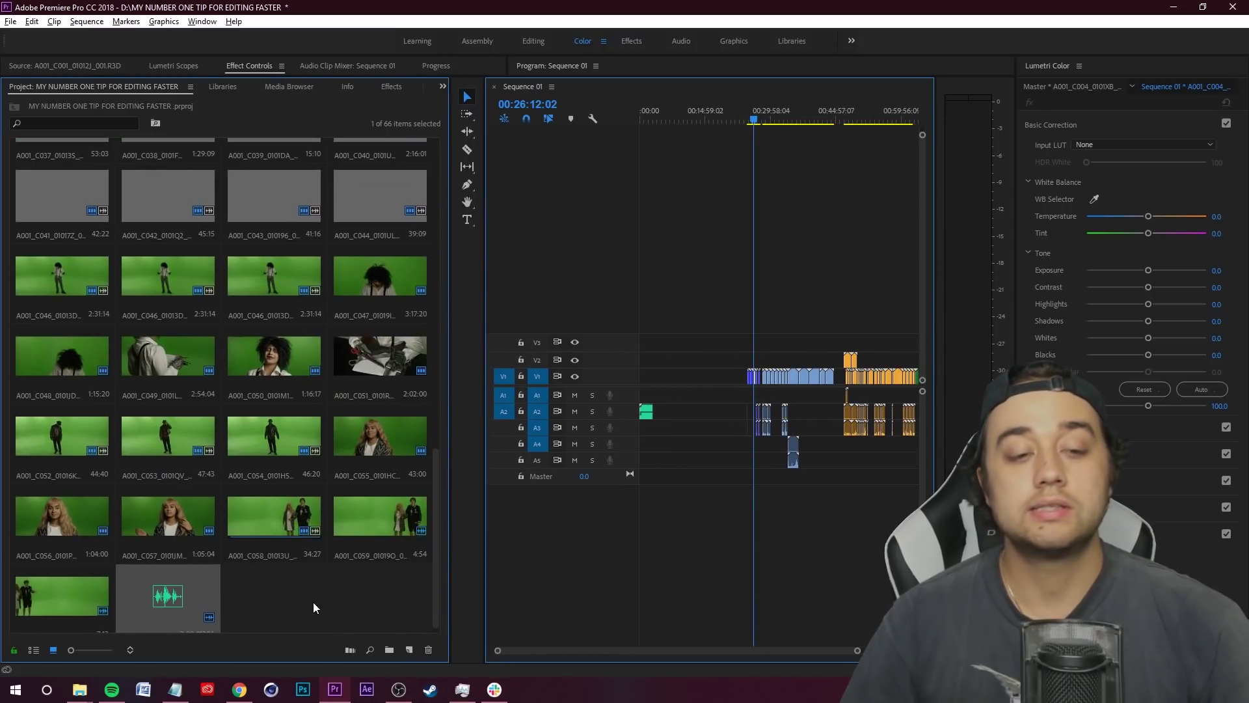
Create two new bins in the project named Intro and Performance.
right_click(289, 607)
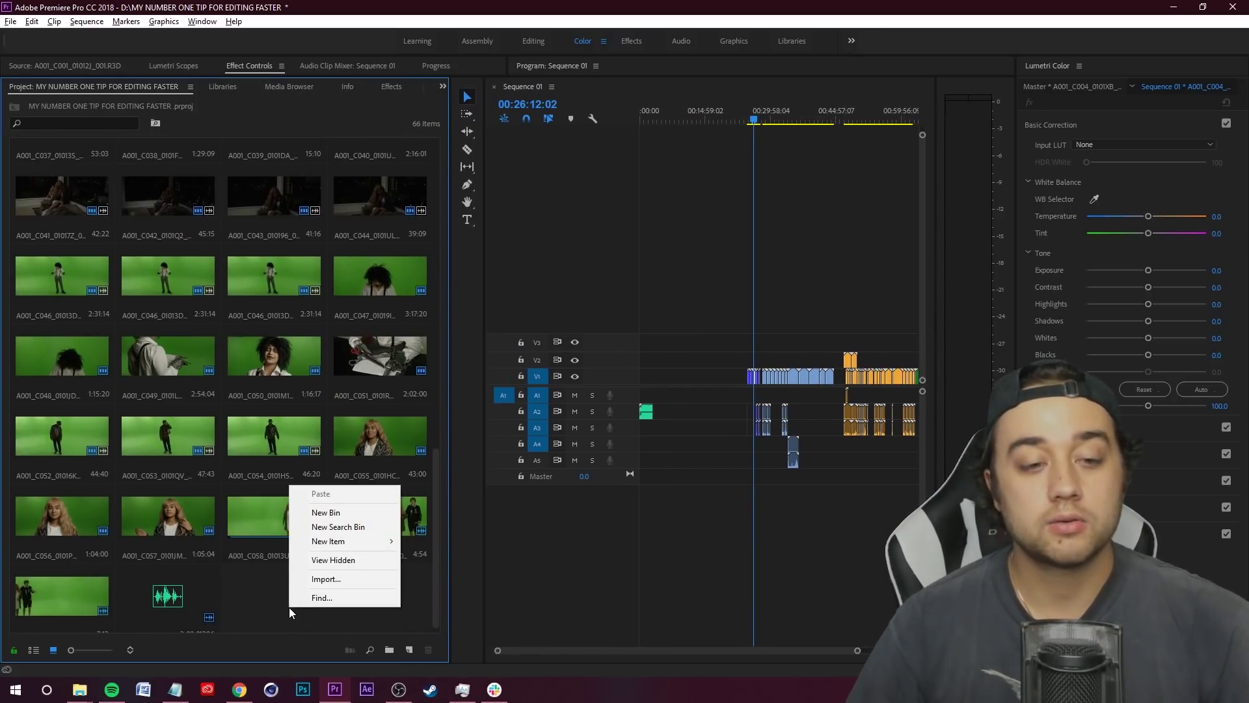
left_click(332, 513)
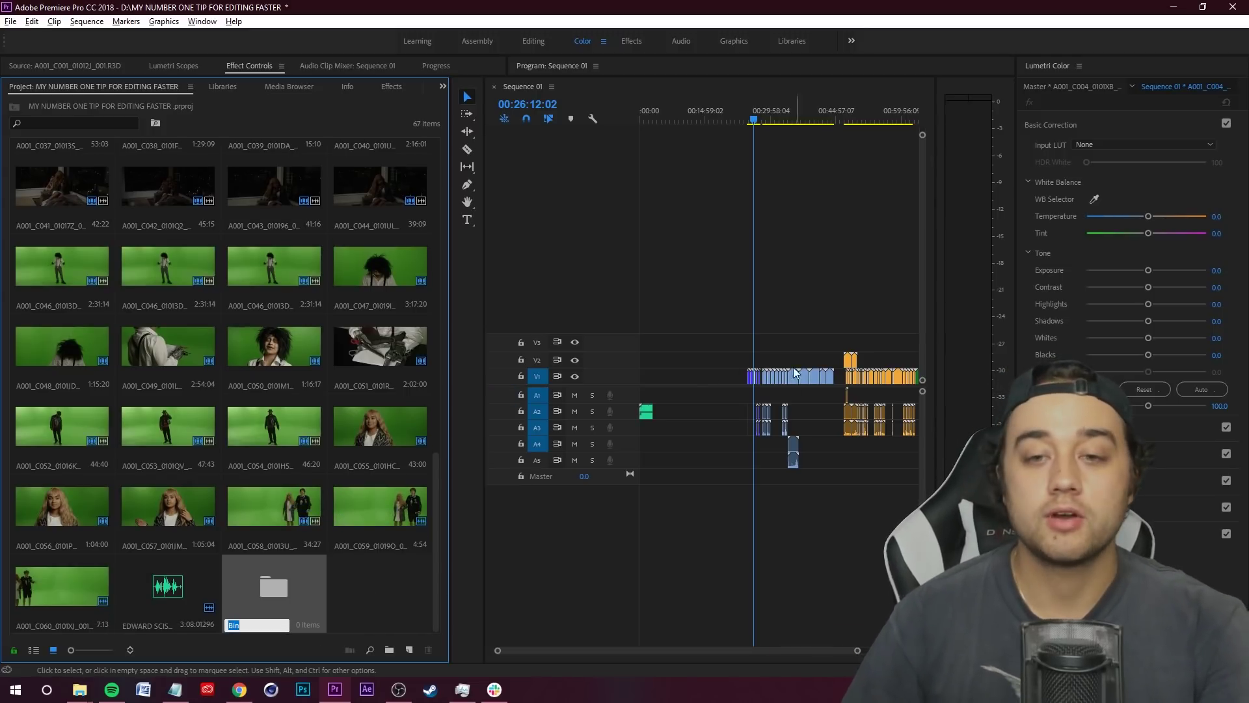
type("Intro")
right_click(373, 581)
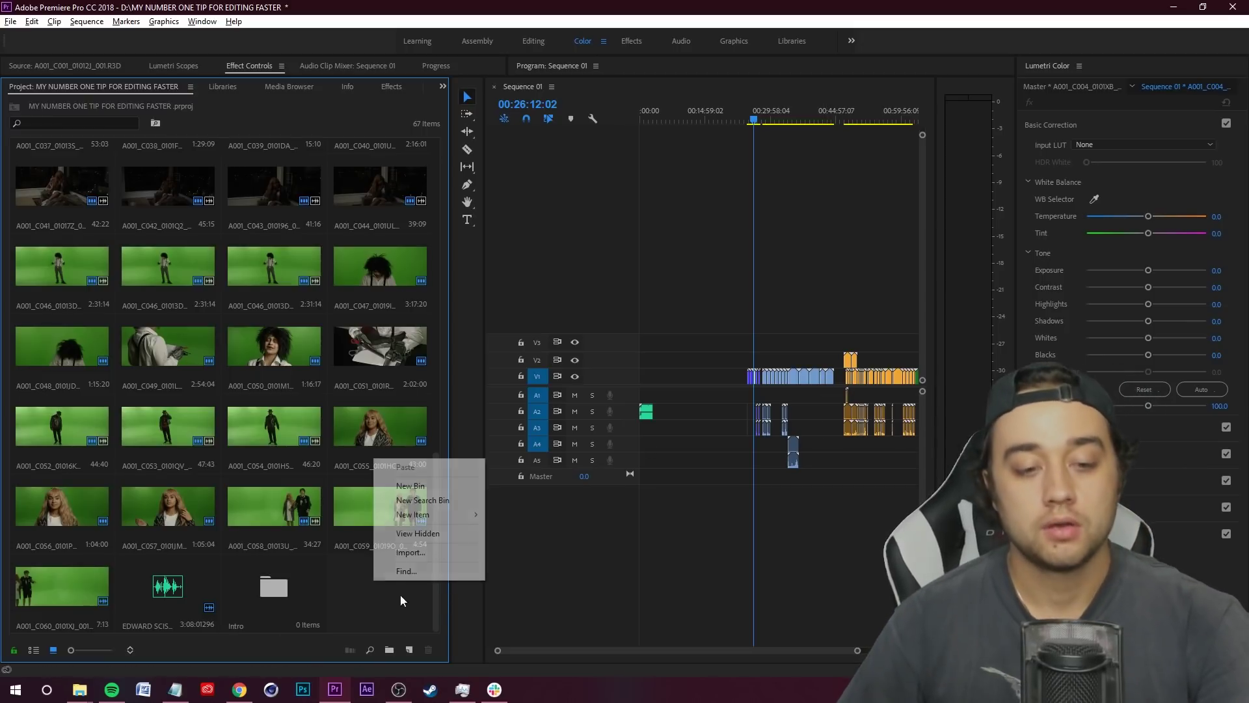
mouse_move(440, 514)
key("ctrl+b")
type("Performance")
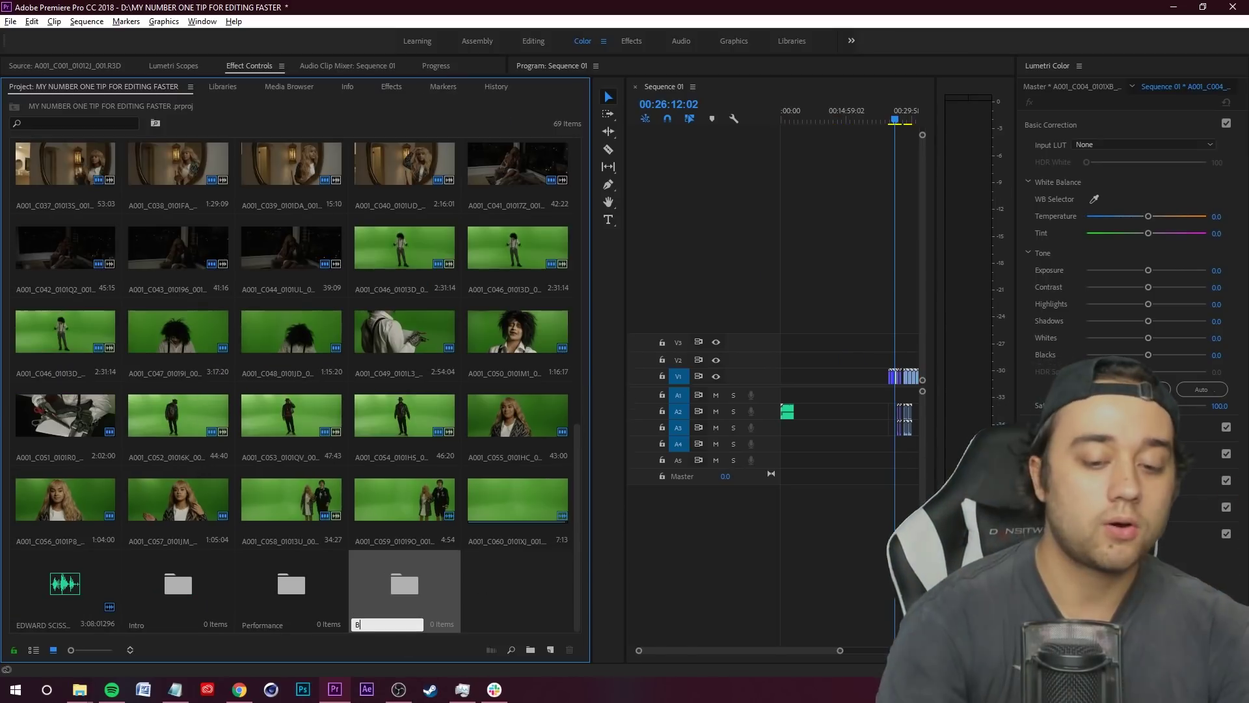
Add two more bins to the project, named B-ROLL and Green Screen.
type("L")
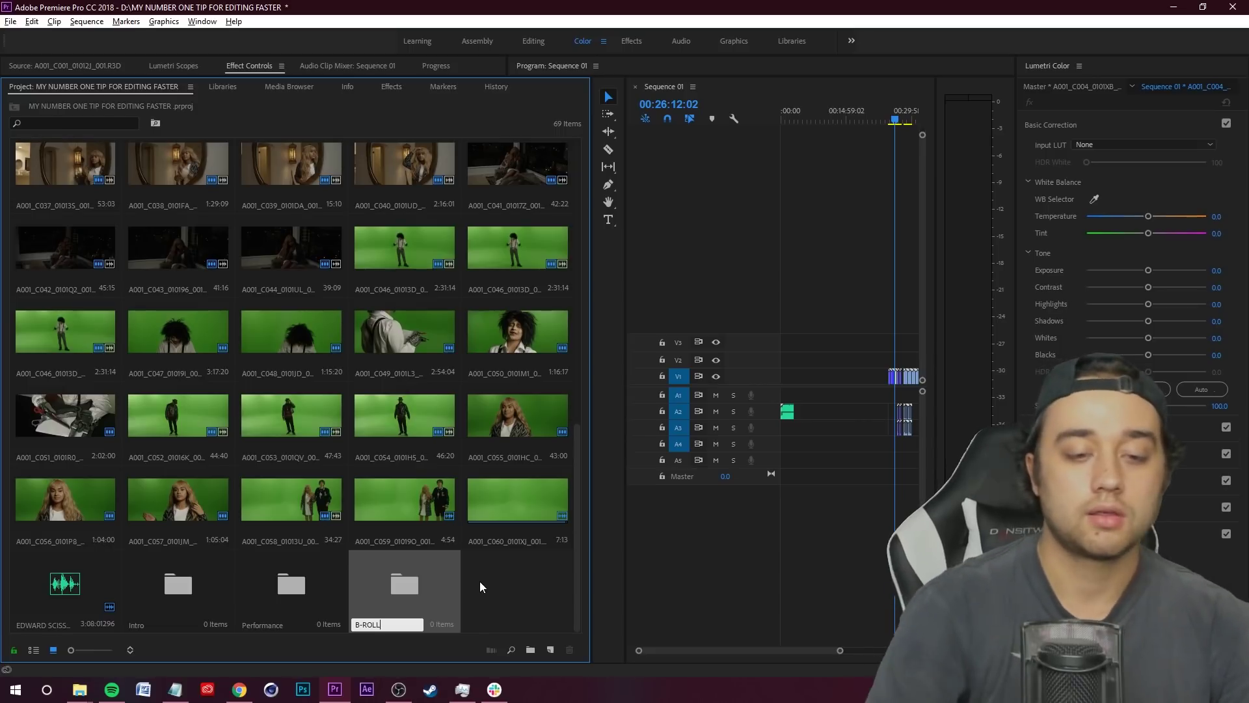
right_click(506, 592)
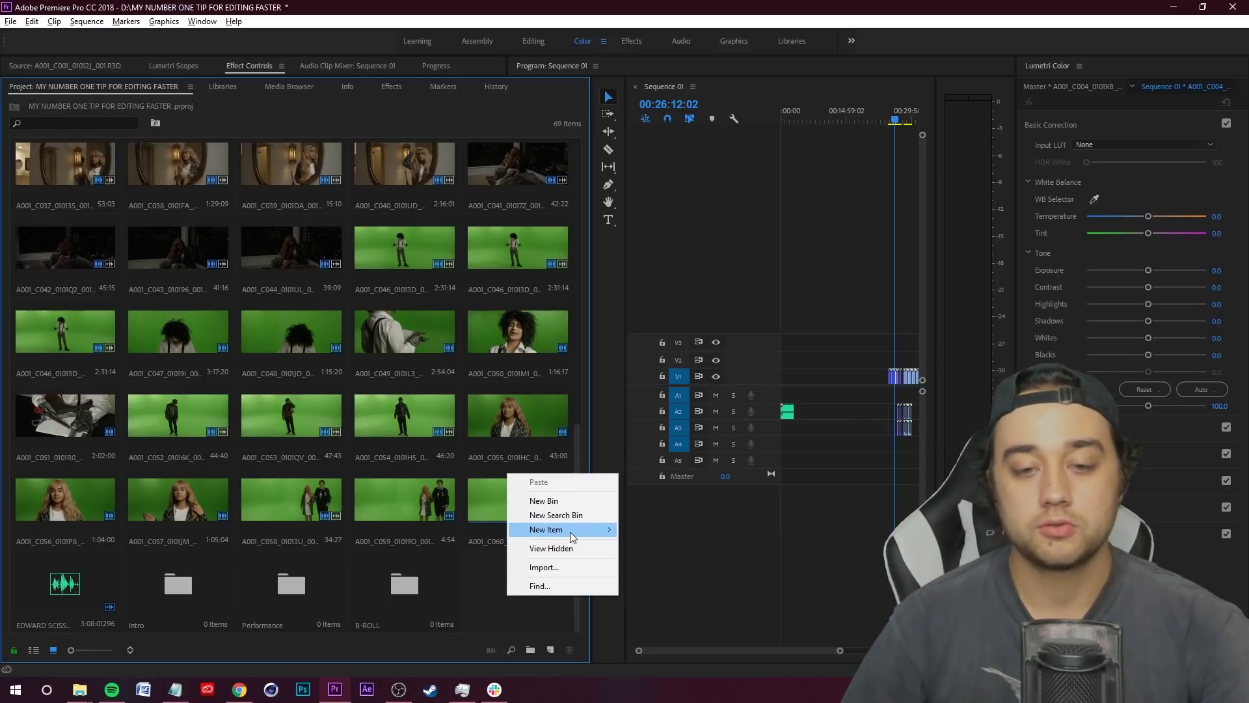
left_click(572, 501)
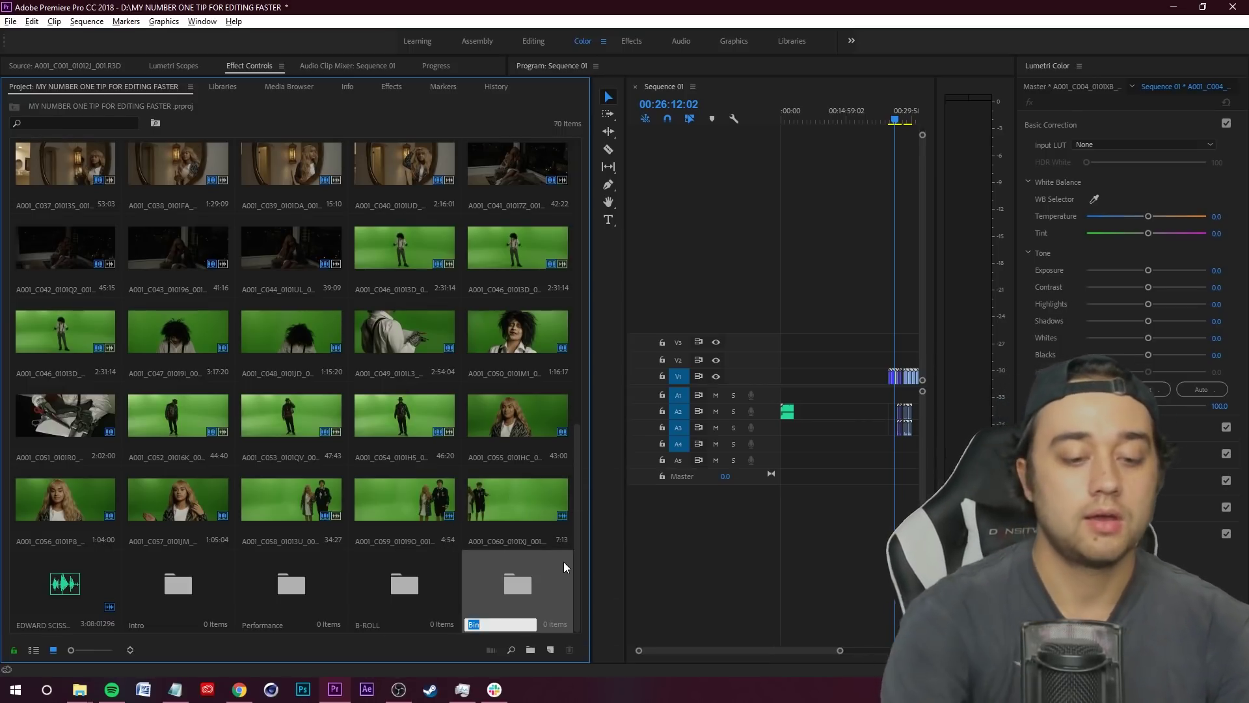
type("Green Screen")
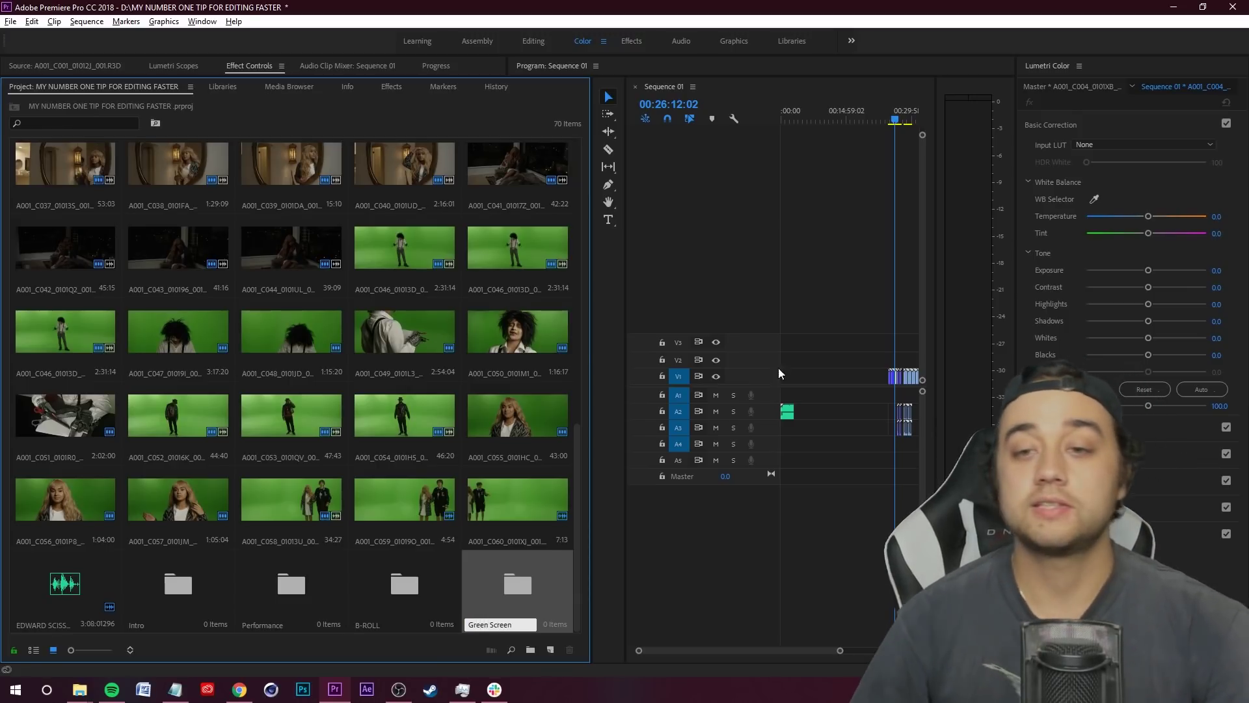
Fit the whole sequence in the timeline and shrink the Project panel to give the timeline and monitors their space back.
left_click(813, 385)
key("backslash")
left_click_drag(590, 374, 267, 374)
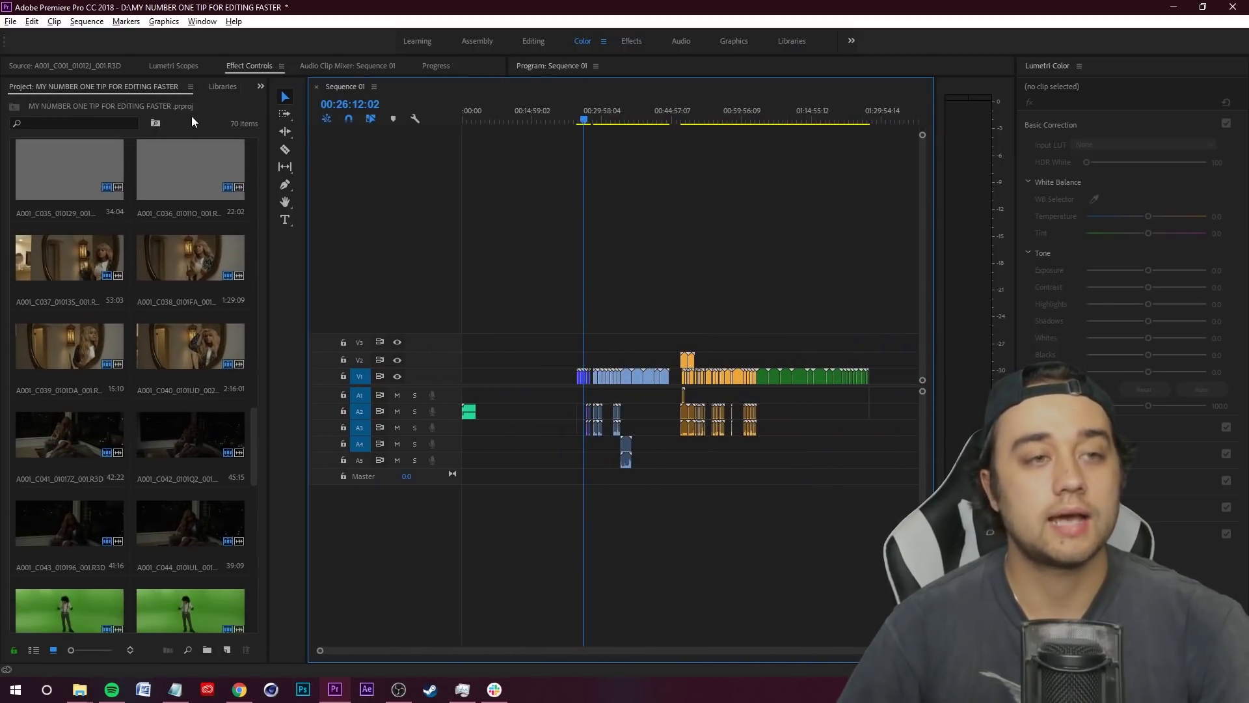
left_click_drag(189, 76, 306, 438)
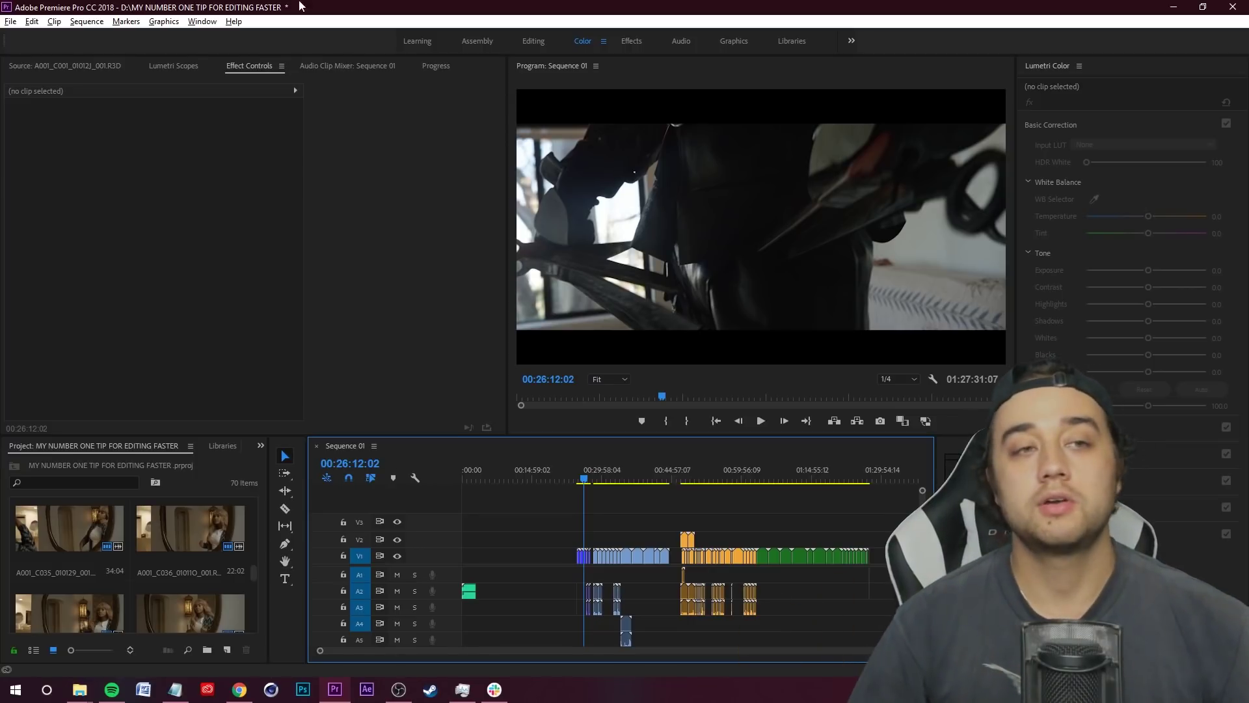
Locate the workspace option that resets the panels to the saved layout.
left_click(202, 21)
mouse_move(345, 37)
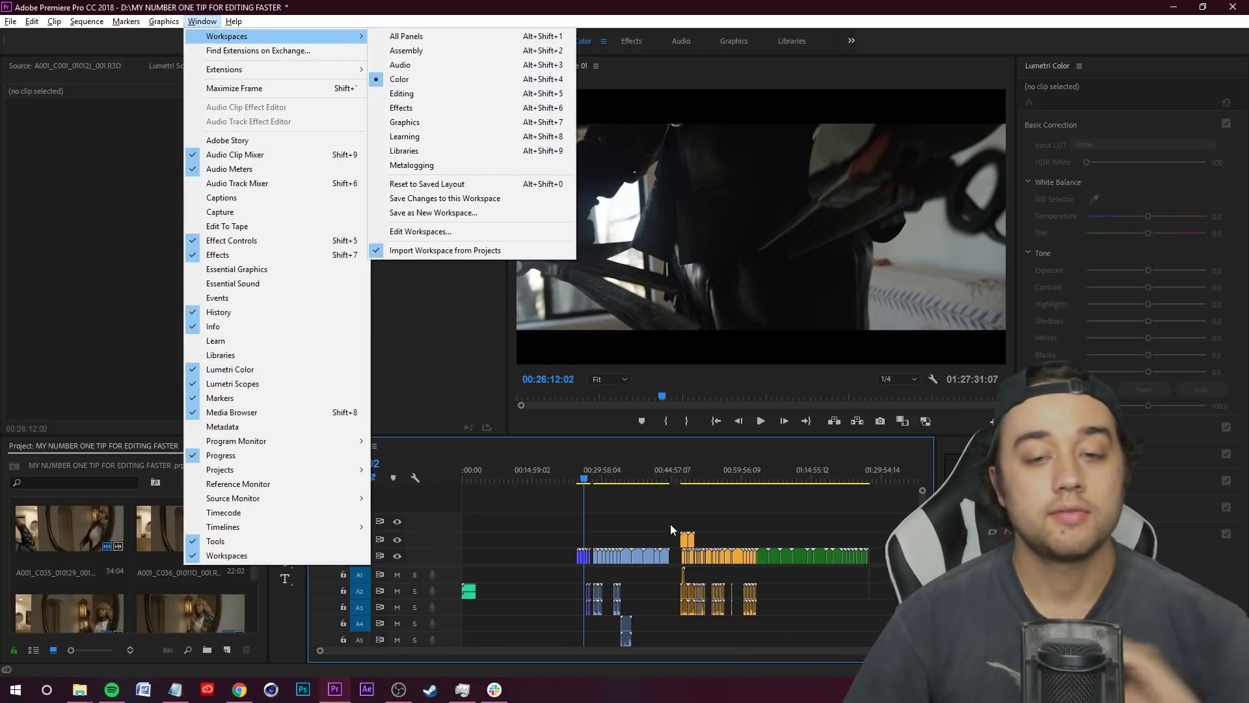
left_click(448, 185)
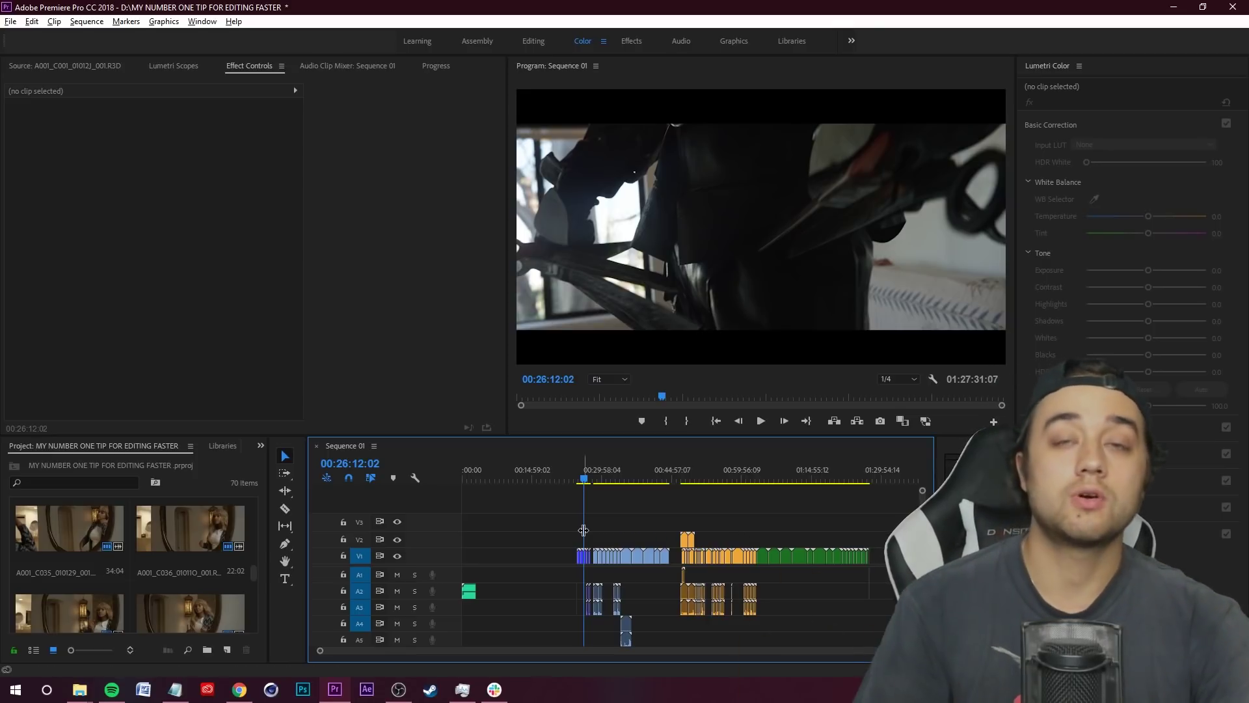
Select all Blue-labelled clips of the first scene in the timeline and add them to the Intro bin.
key("=")
key("=")
key("=")
left_click_drag(577, 522, 724, 616)
scroll(229, 547, "down", 5)
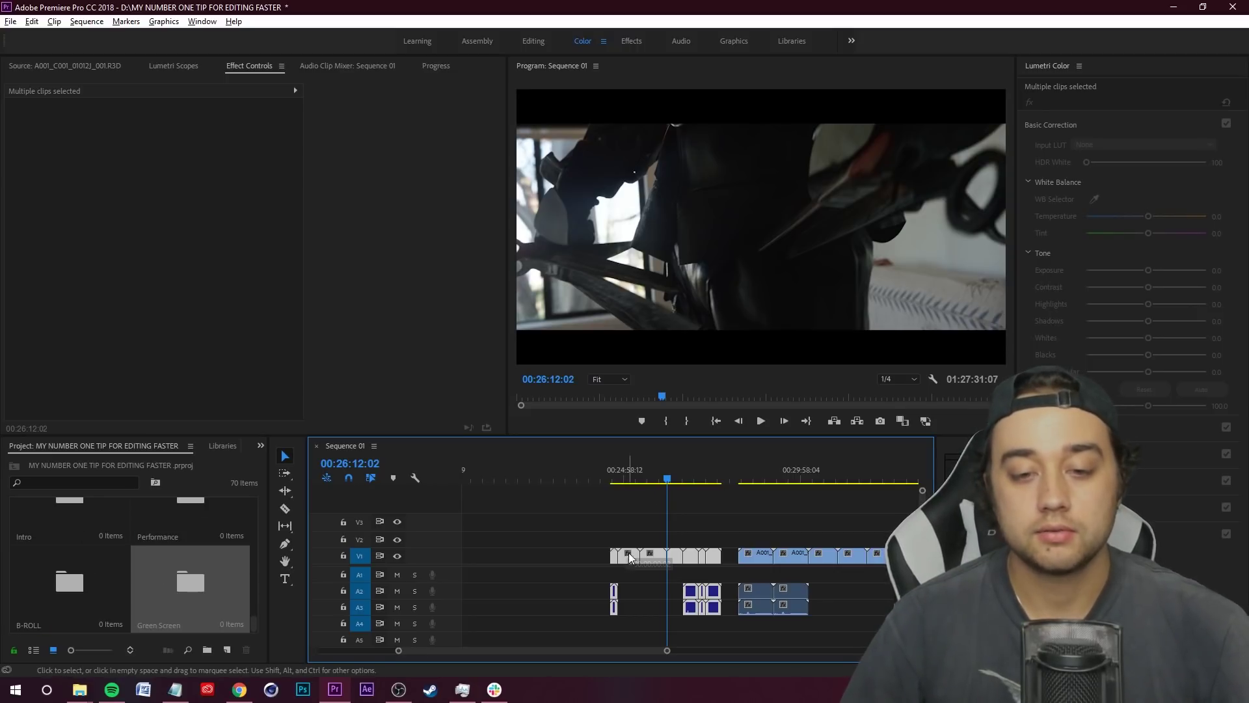
left_click_drag(630, 556, 77, 518)
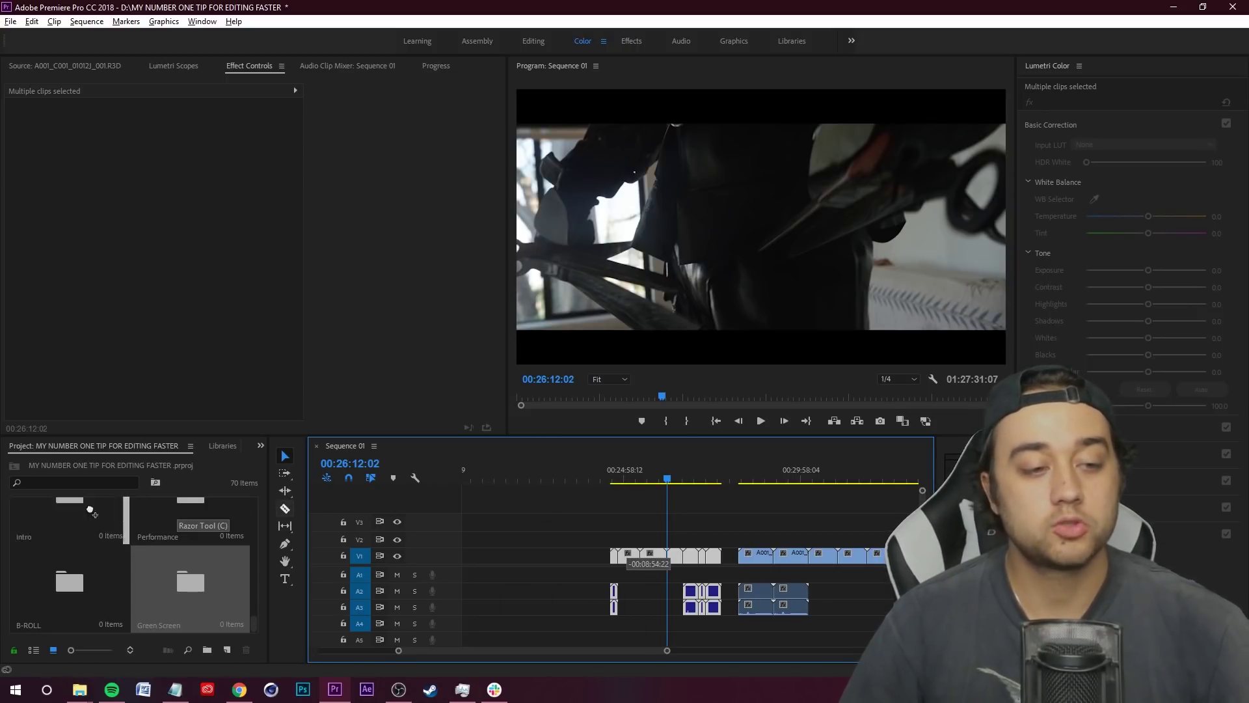
mouse_move(76, 517)
left_mouse_down()
mouse_move(163, 521)
mouse_move(135, 523)
left_mouse_up()
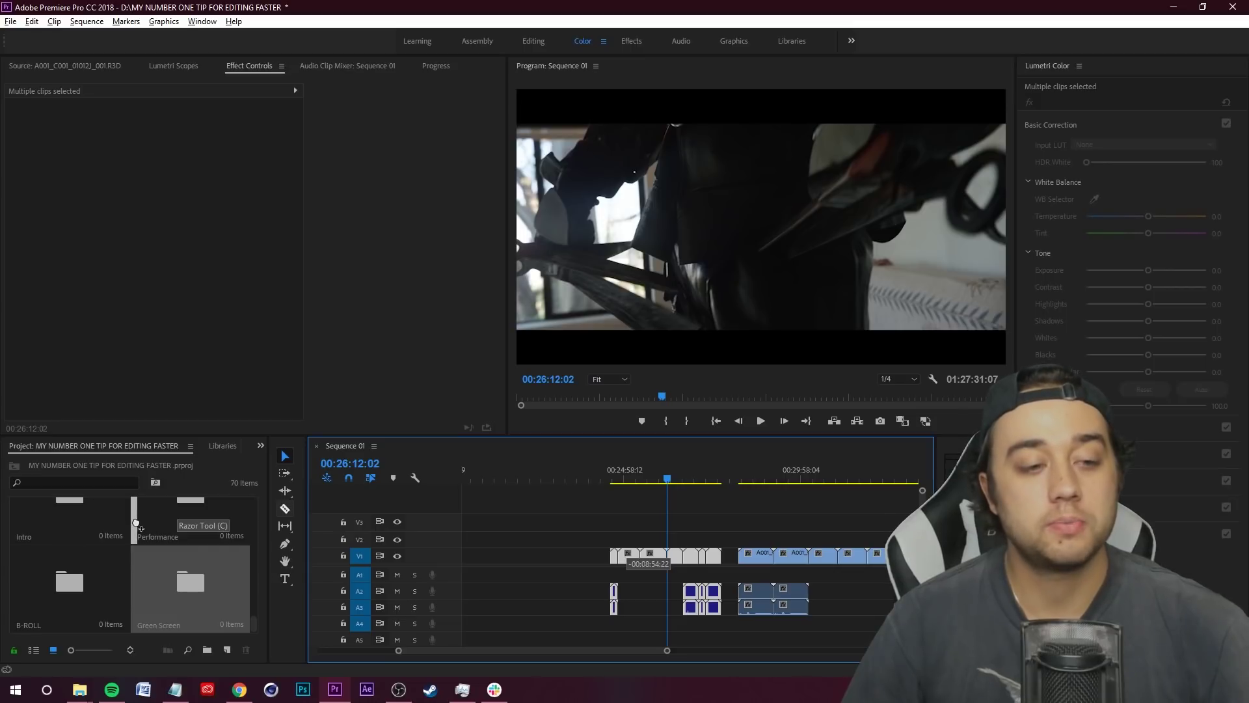
left_click_drag(135, 522, 67, 528)
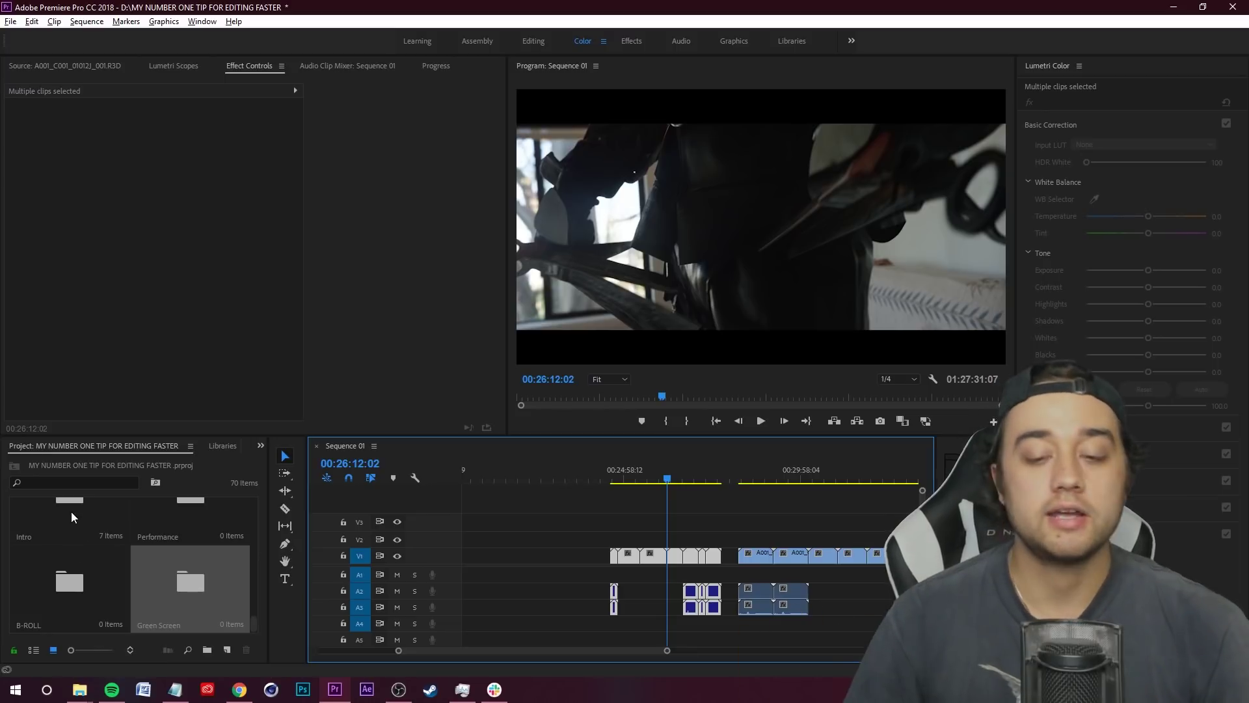
Open the Intro bin, load the A001_C005 clip into the Source monitor and scrub through it to preview the shot.
left_click(626, 569)
left_click_drag(667, 478, 644, 519)
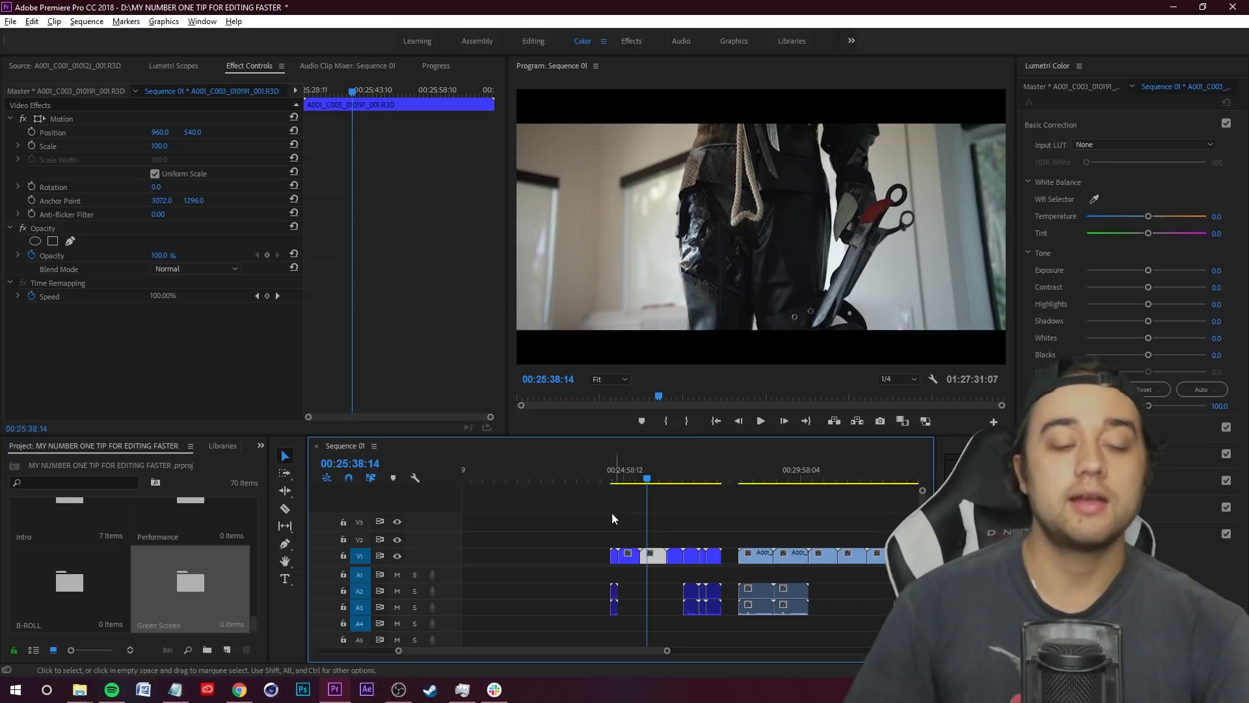
double_click(79, 518)
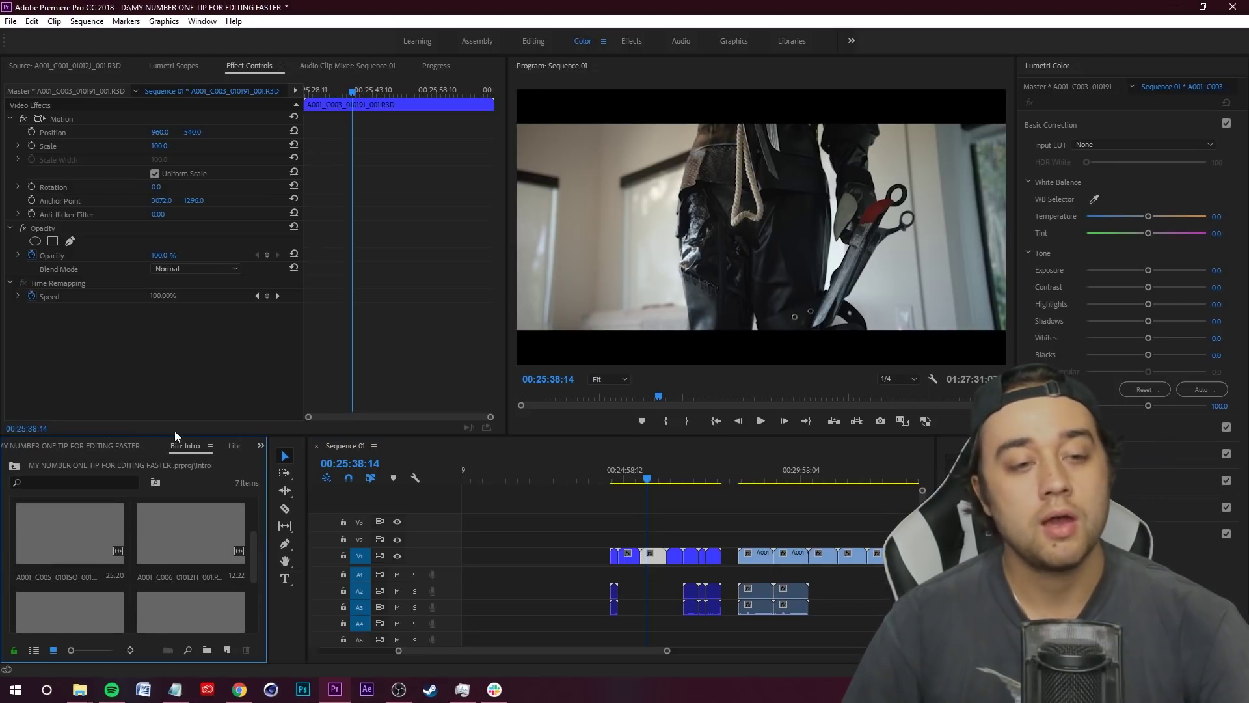
double_click(86, 548)
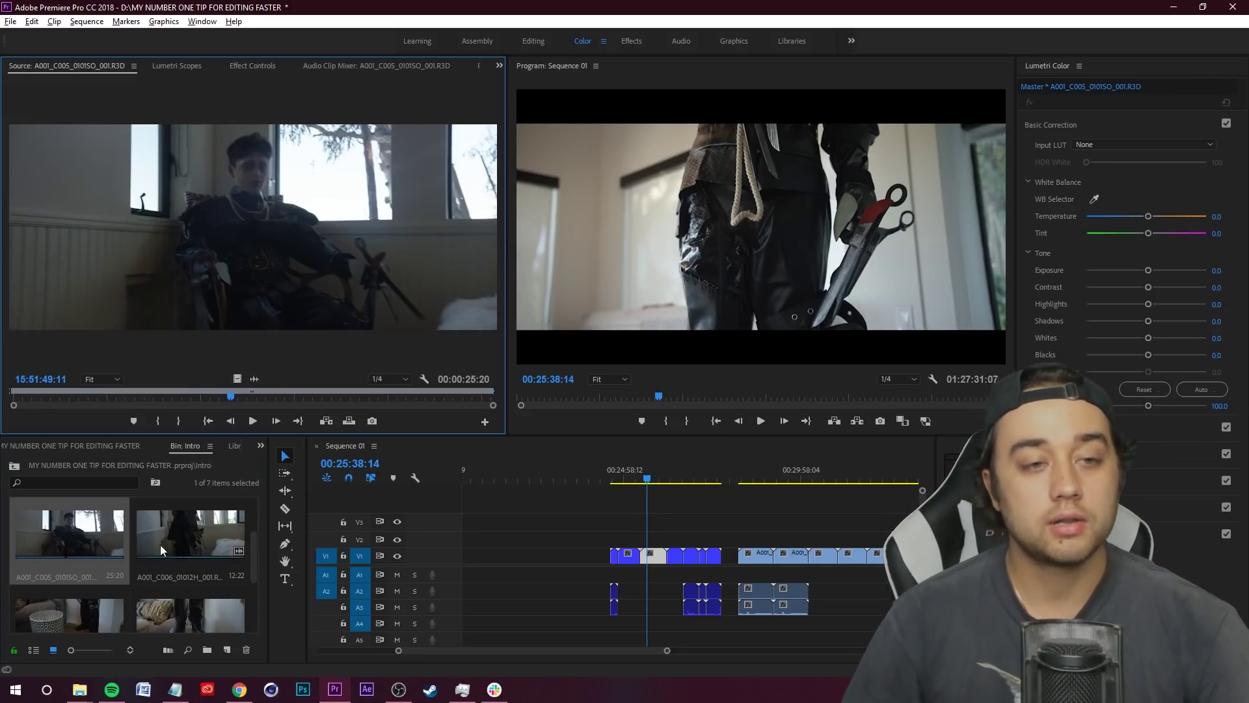
left_click_drag(213, 392, 240, 400)
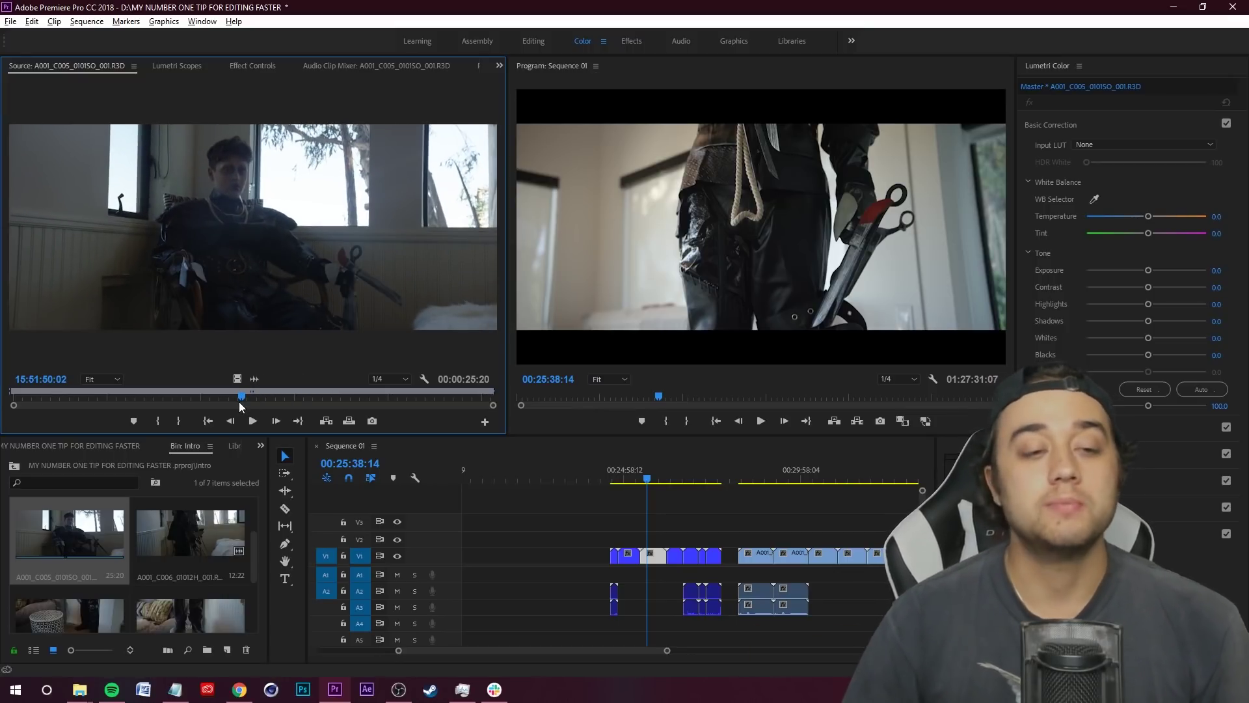
left_click_drag(241, 392, 174, 399)
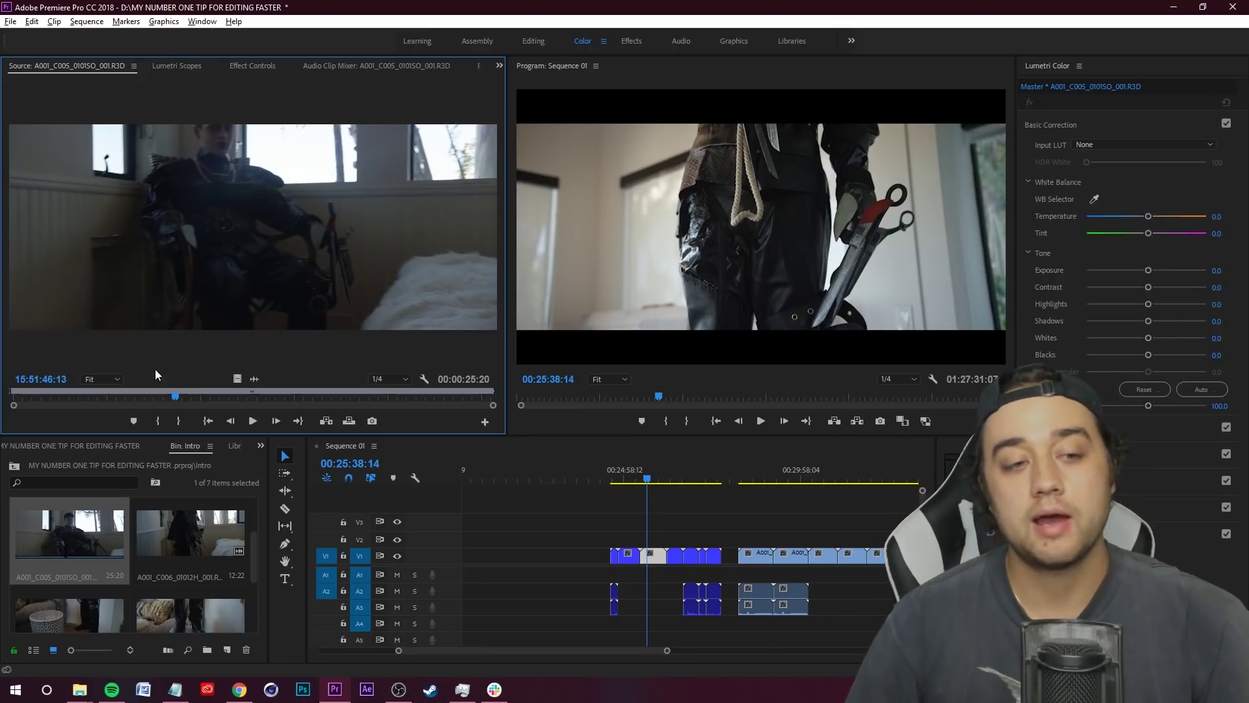
left_click_drag(169, 395, 44, 406)
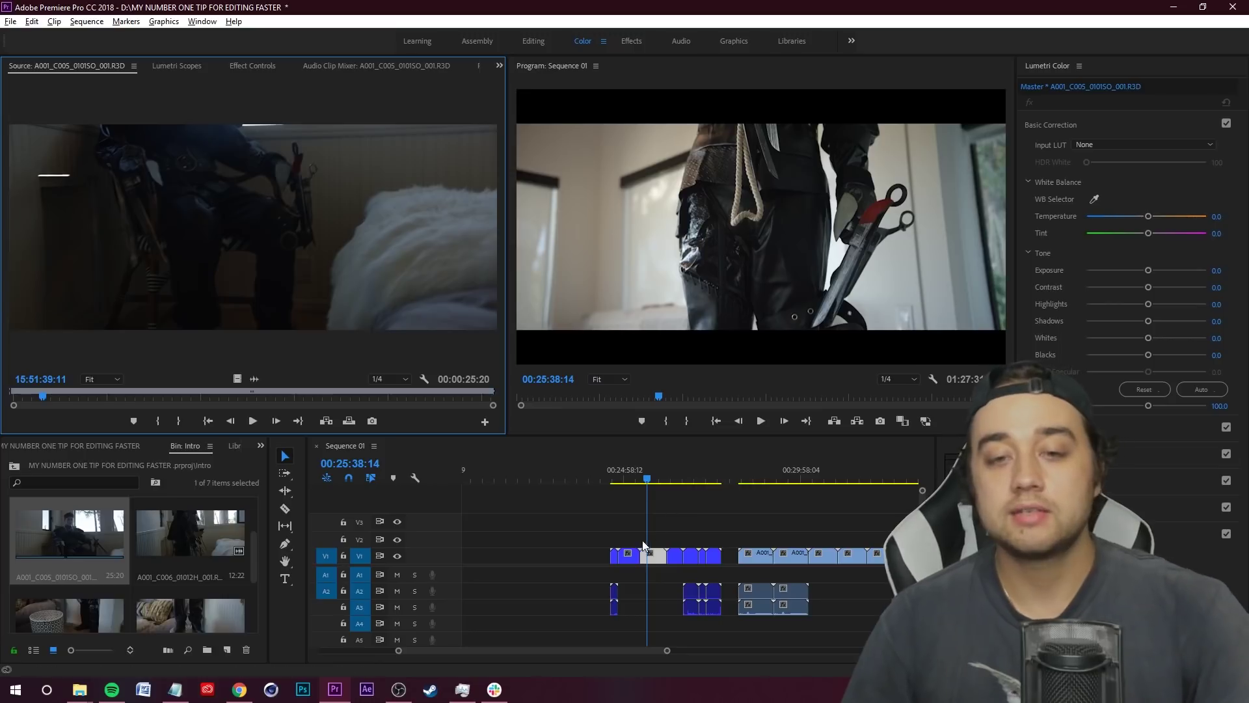
Move the sequence playhead to 00:25:54:05 and mark the A001_C005 source clip from 15:51:50:06 to 15:51:55:02.
scroll(643, 548, "up", 4)
left_click_drag(666, 479, 704, 485)
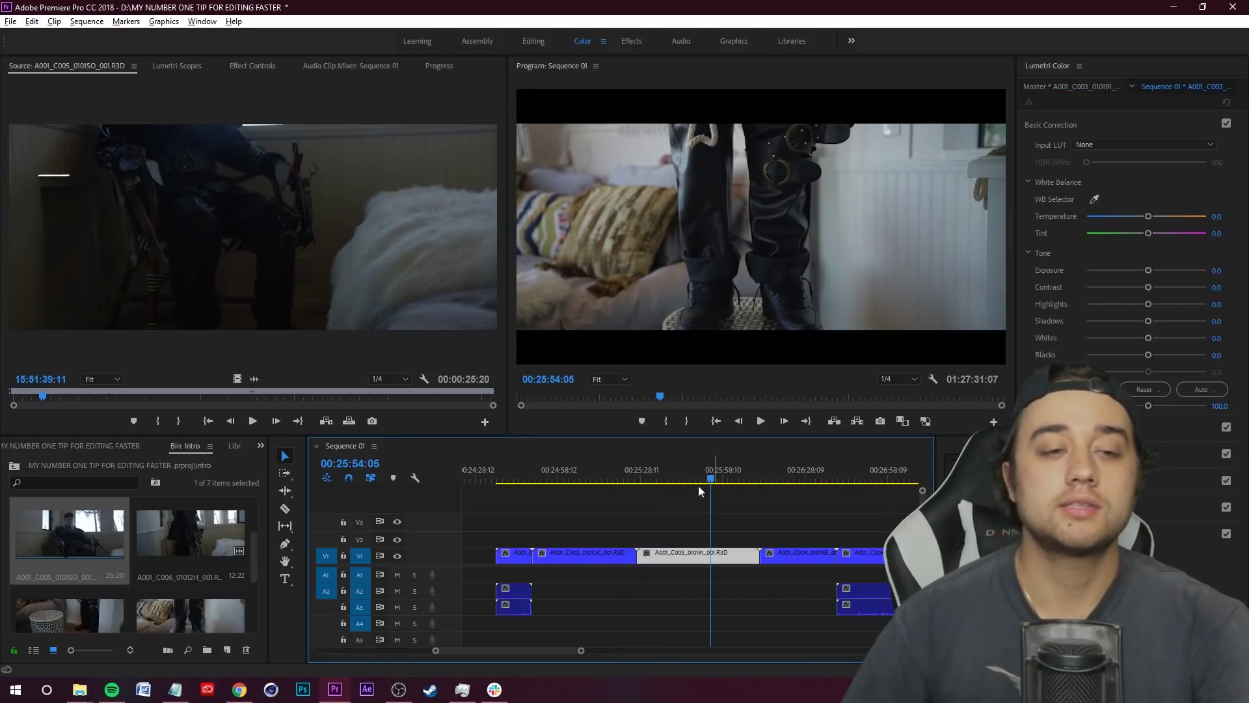
double_click(89, 544)
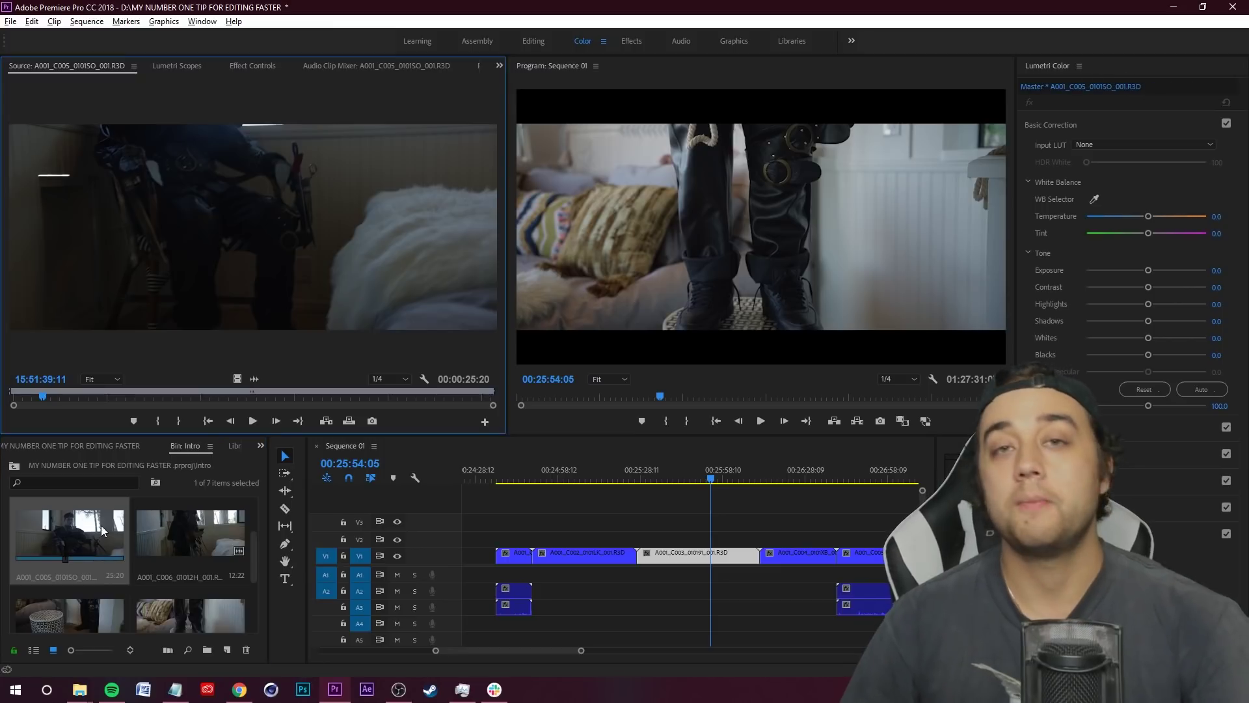
left_click_drag(43, 399, 248, 402)
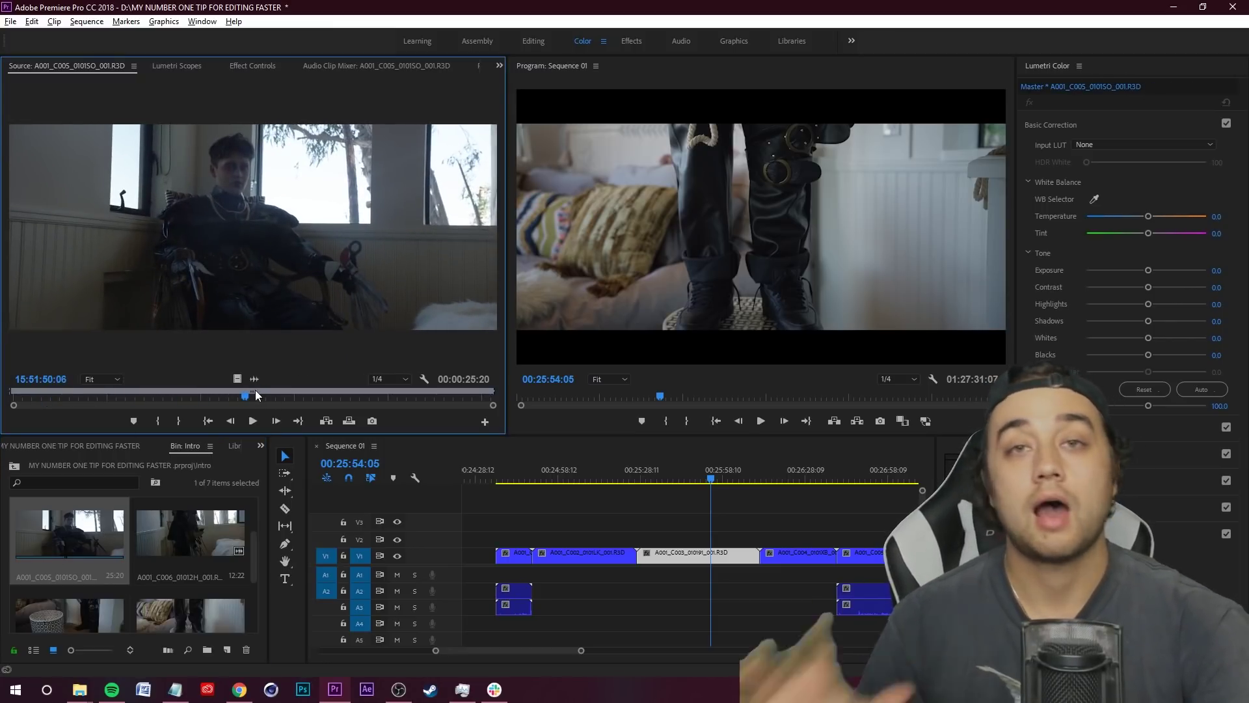
key("i")
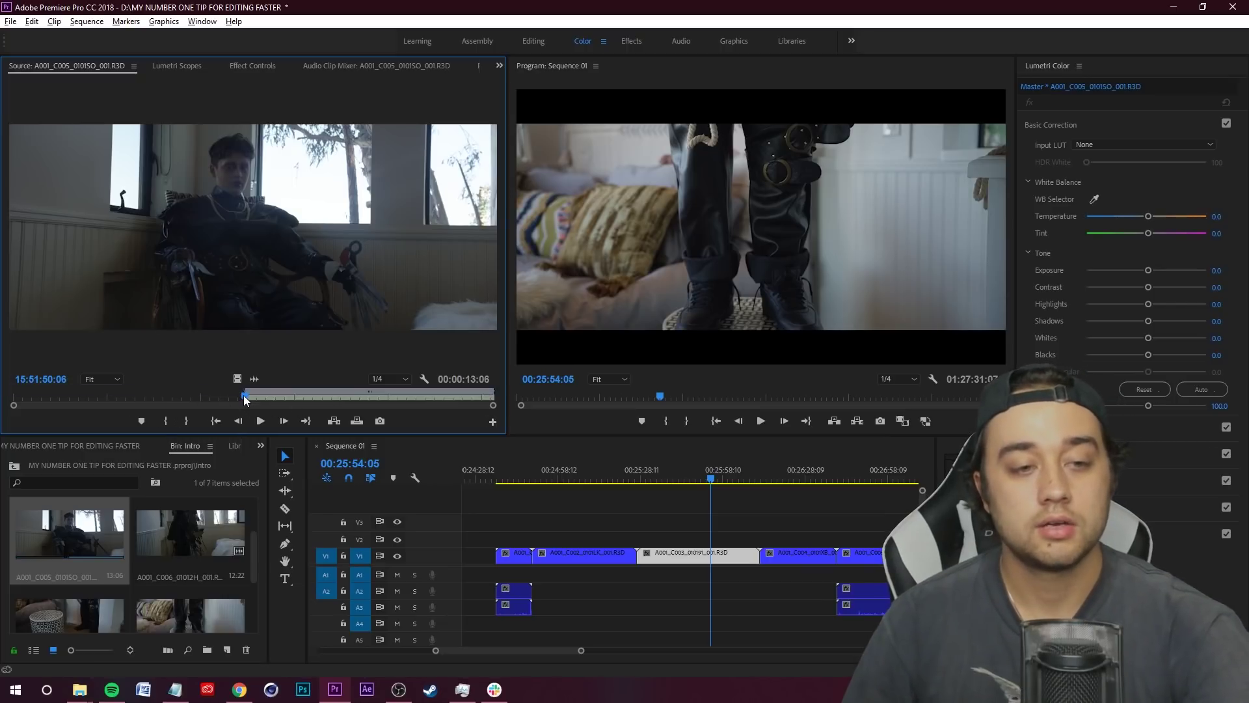
left_click_drag(245, 397, 333, 400)
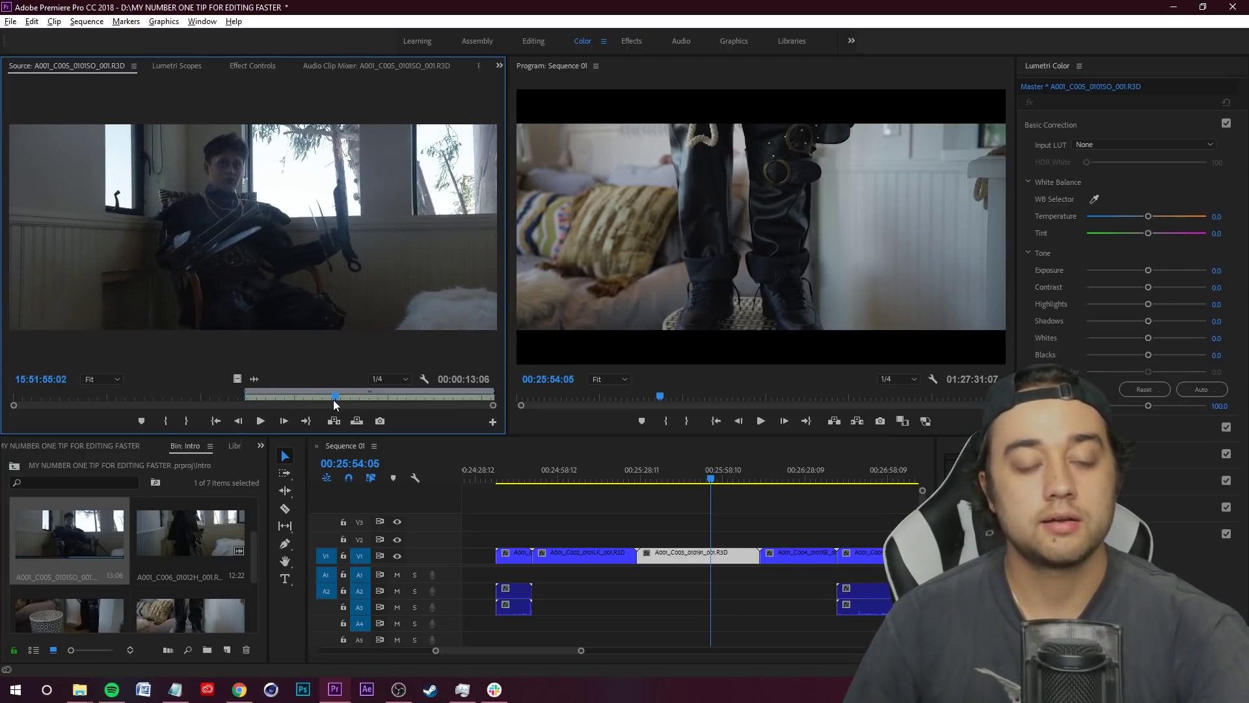
key("o")
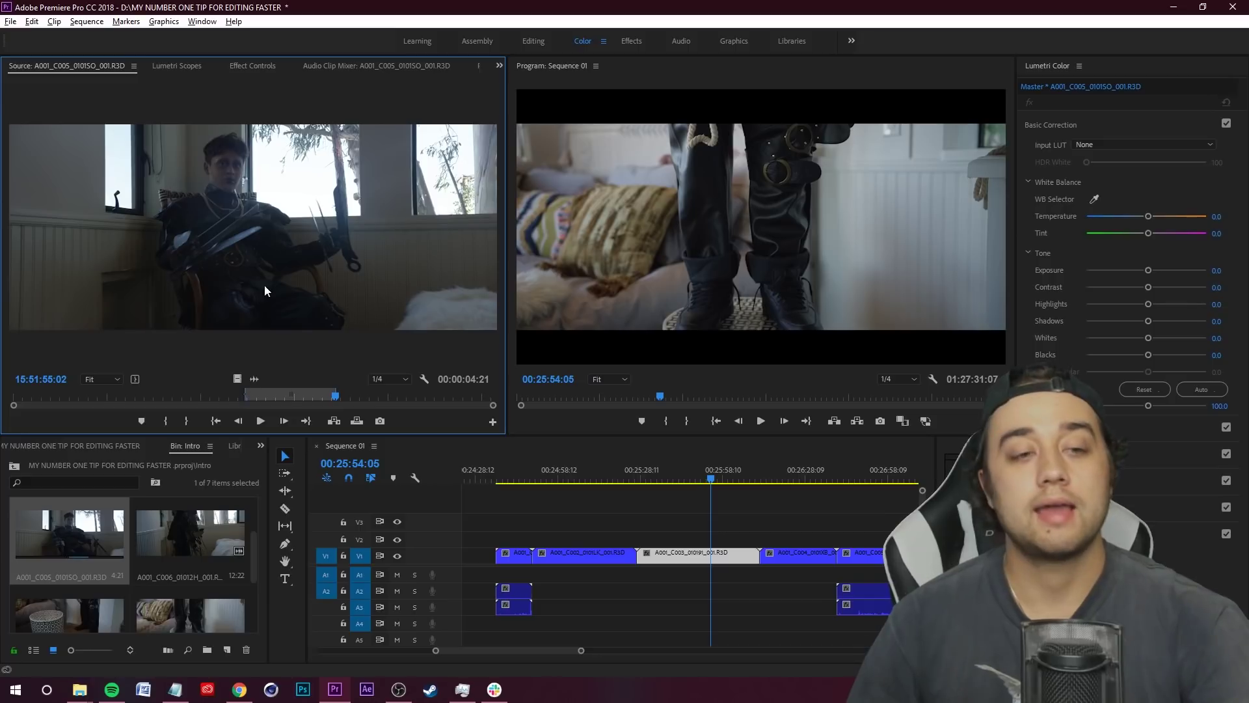
Try placing the marked source range with its audio on V3 in the timeline, and delete it again.
left_click_drag(237, 244, 646, 607)
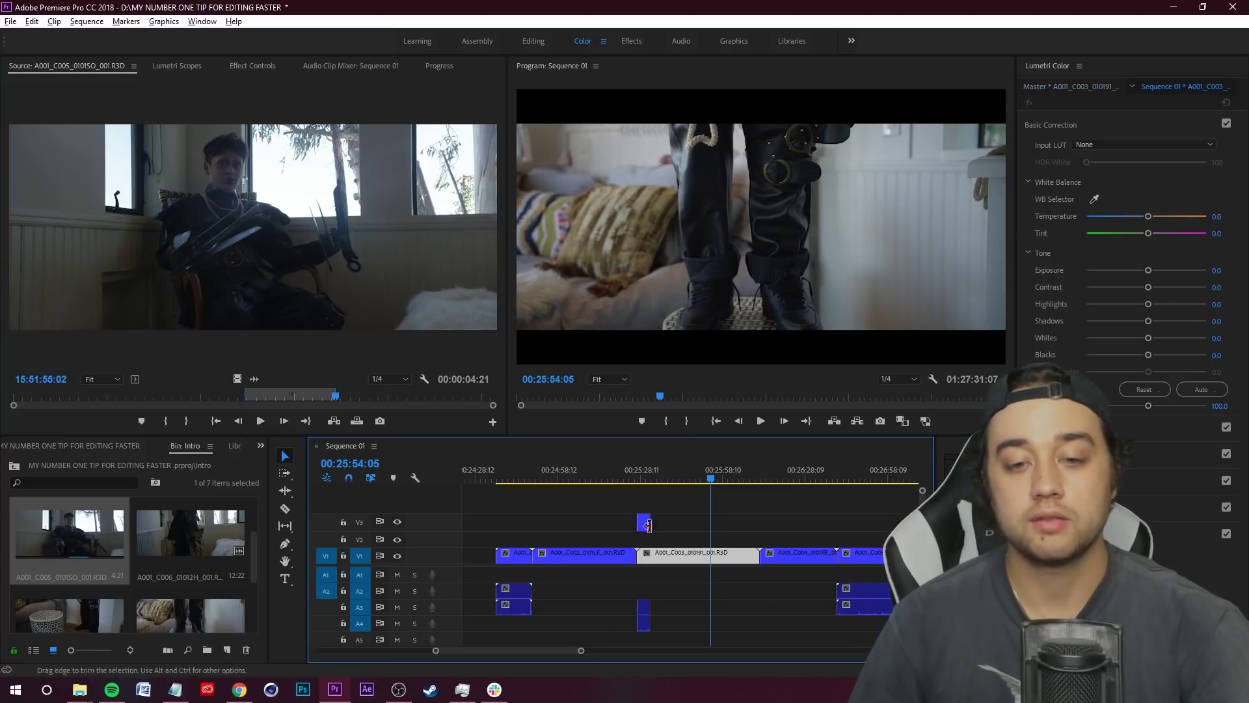
left_click(645, 524)
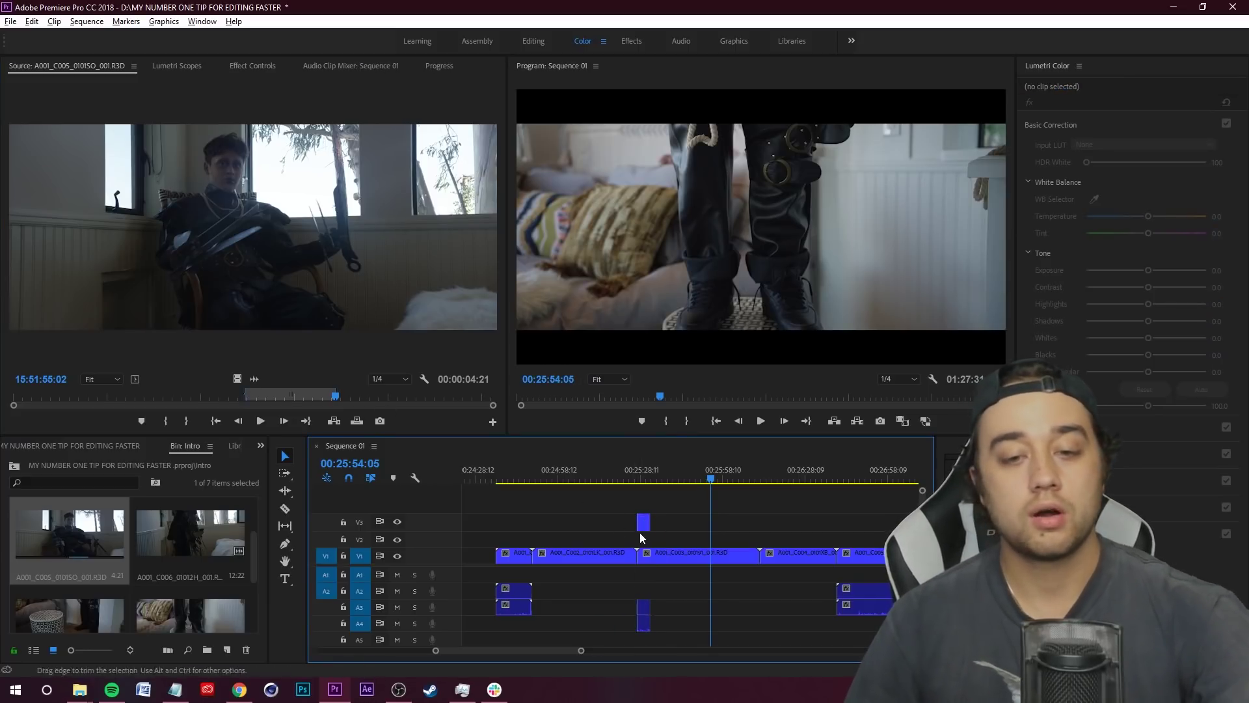
key("Delete")
Place only the video of the marked A001_C005 range on V2 at the playhead, 00:25:54:05.
left_click(237, 380)
left_click_drag(237, 380, 717, 538)
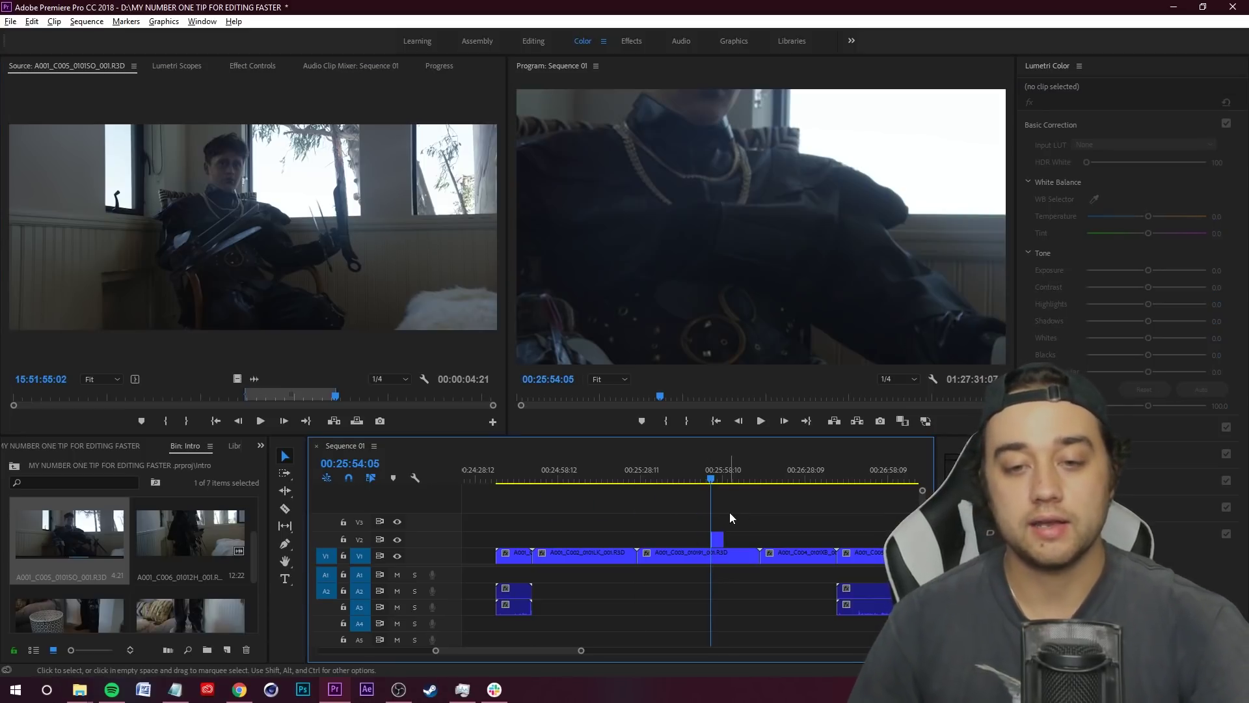
Scale the A001_C005 clip on V2 to the frame size.
right_click(716, 545)
left_click(768, 539)
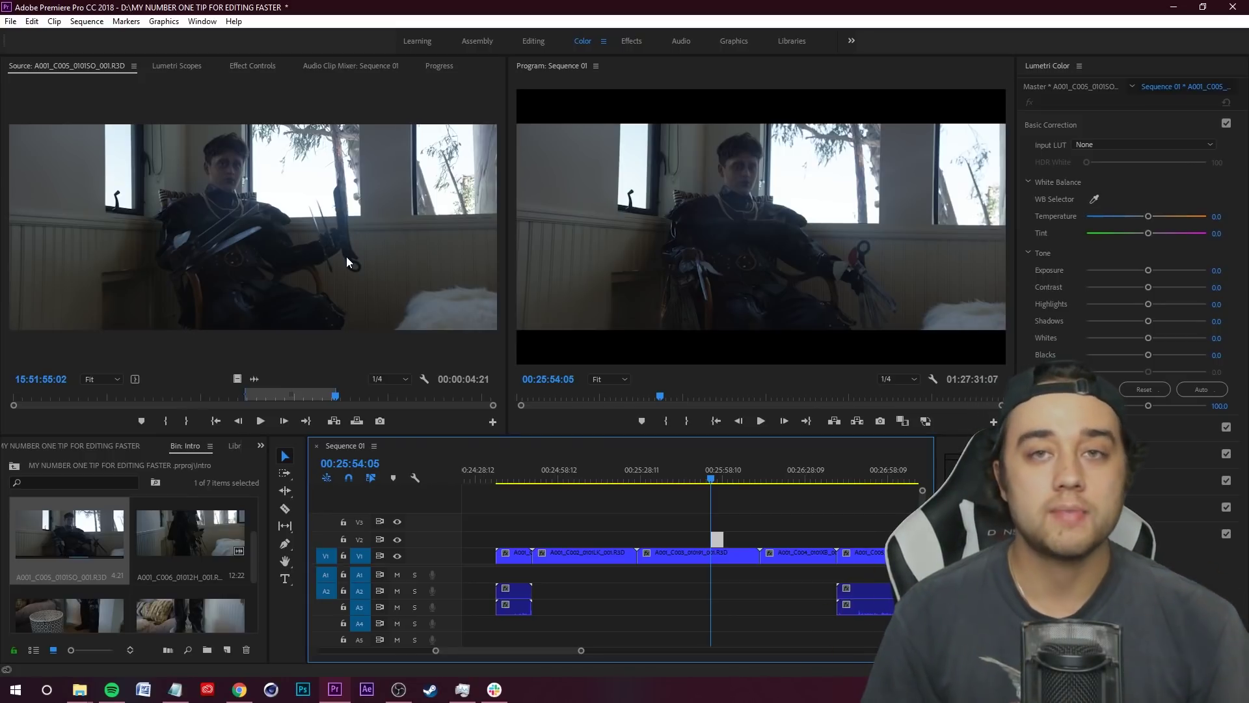
Try trimming the A001_C003 clip on V1 to a 00:00:05:02 range ending at 15:48:47:18 and moving it to 00:25:34:20.
left_click_drag(674, 482, 657, 482)
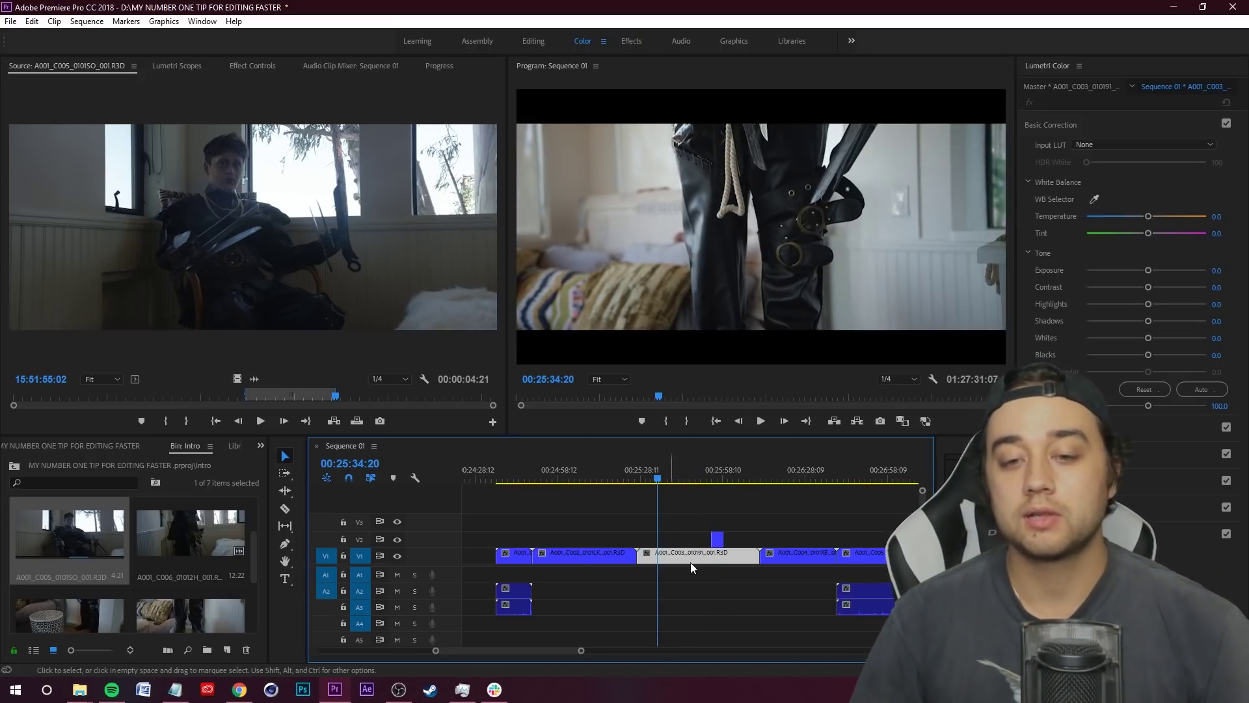
double_click(711, 555)
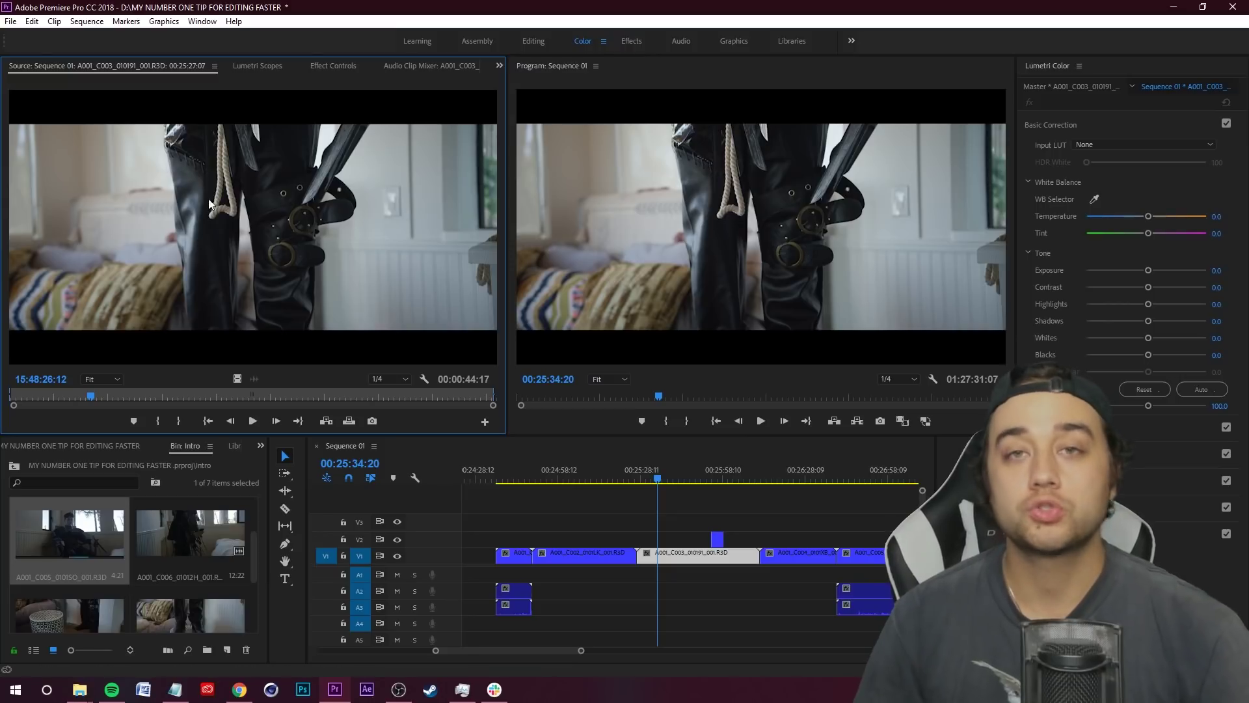
left_click_drag(151, 400, 321, 397)
key("i")
key("o")
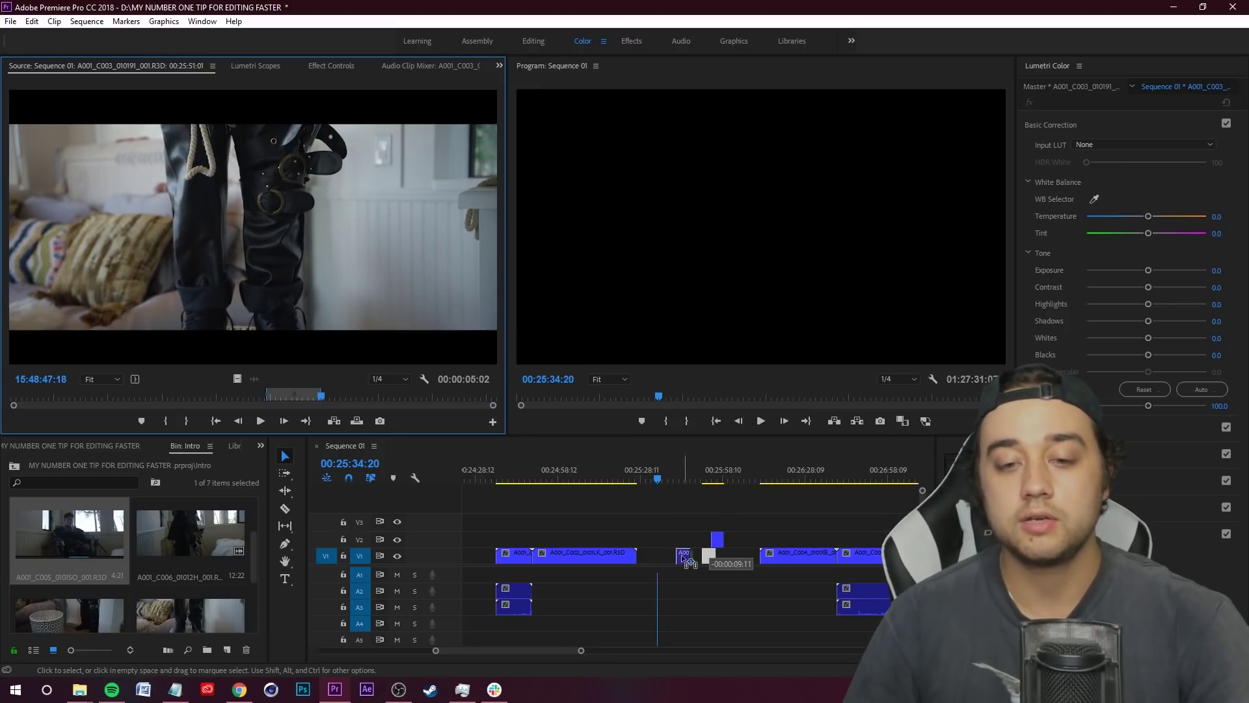
left_click_drag(685, 558, 666, 559)
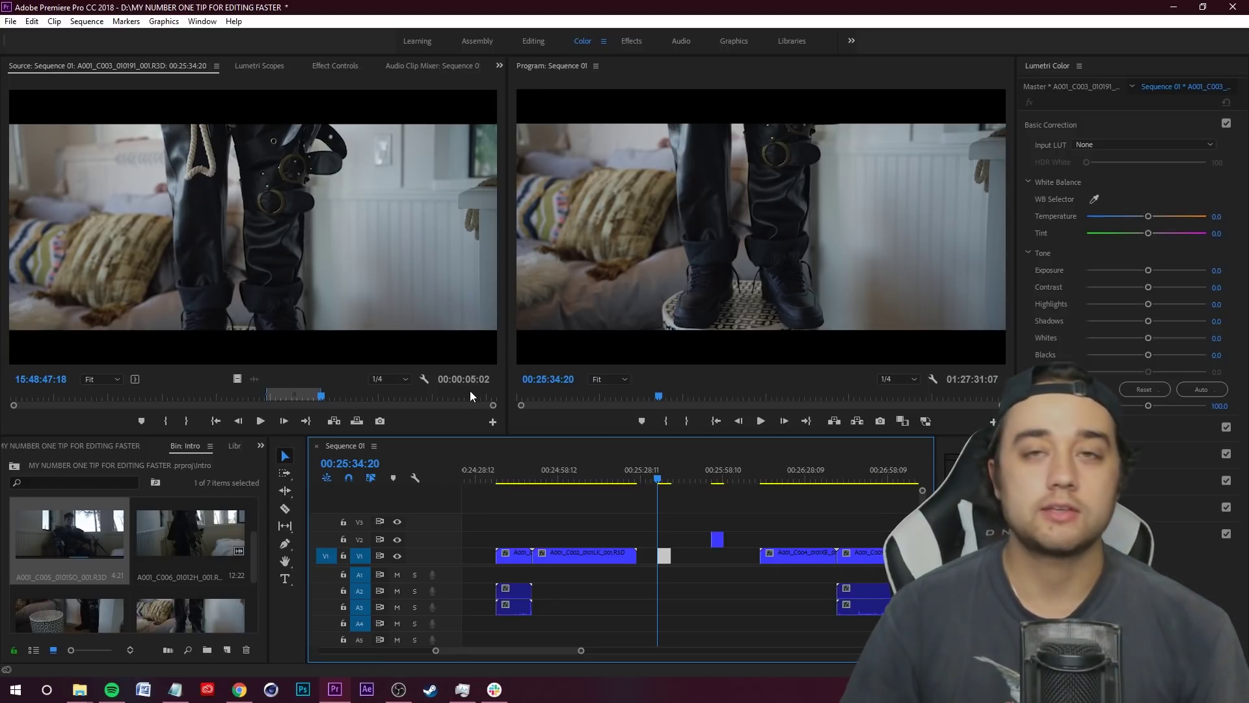
left_click(706, 514)
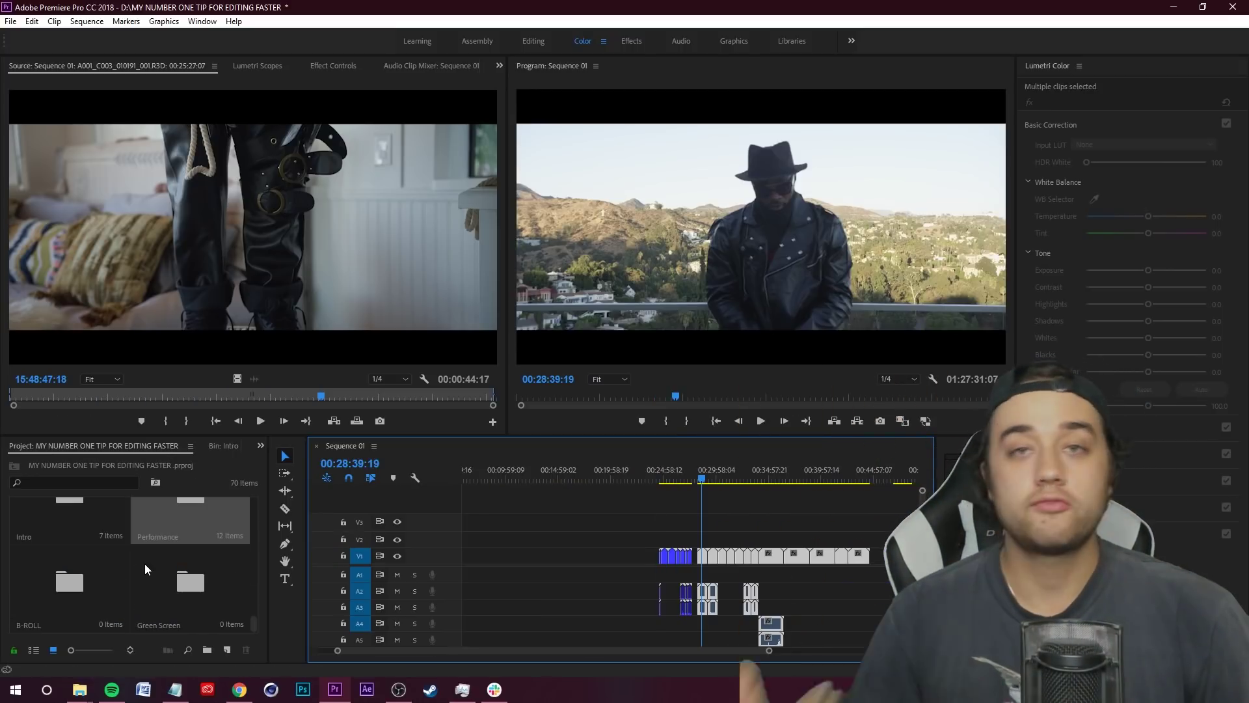
left_click(81, 691)
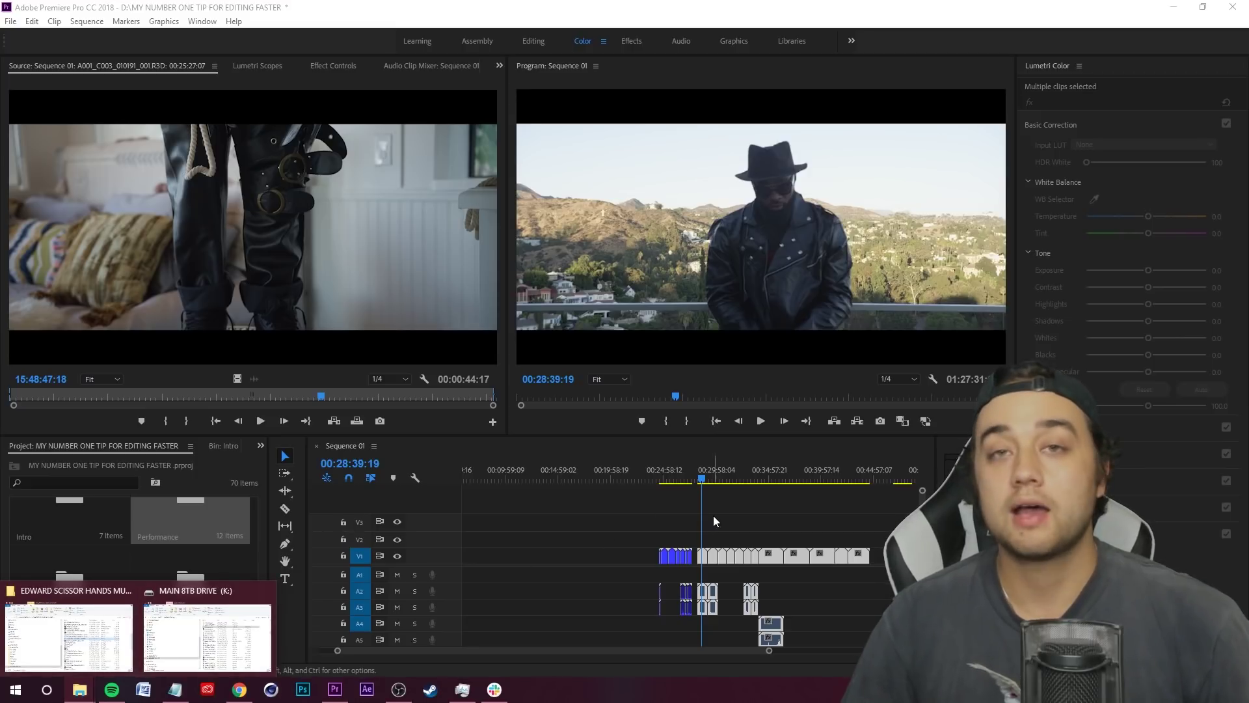
left_click(714, 521)
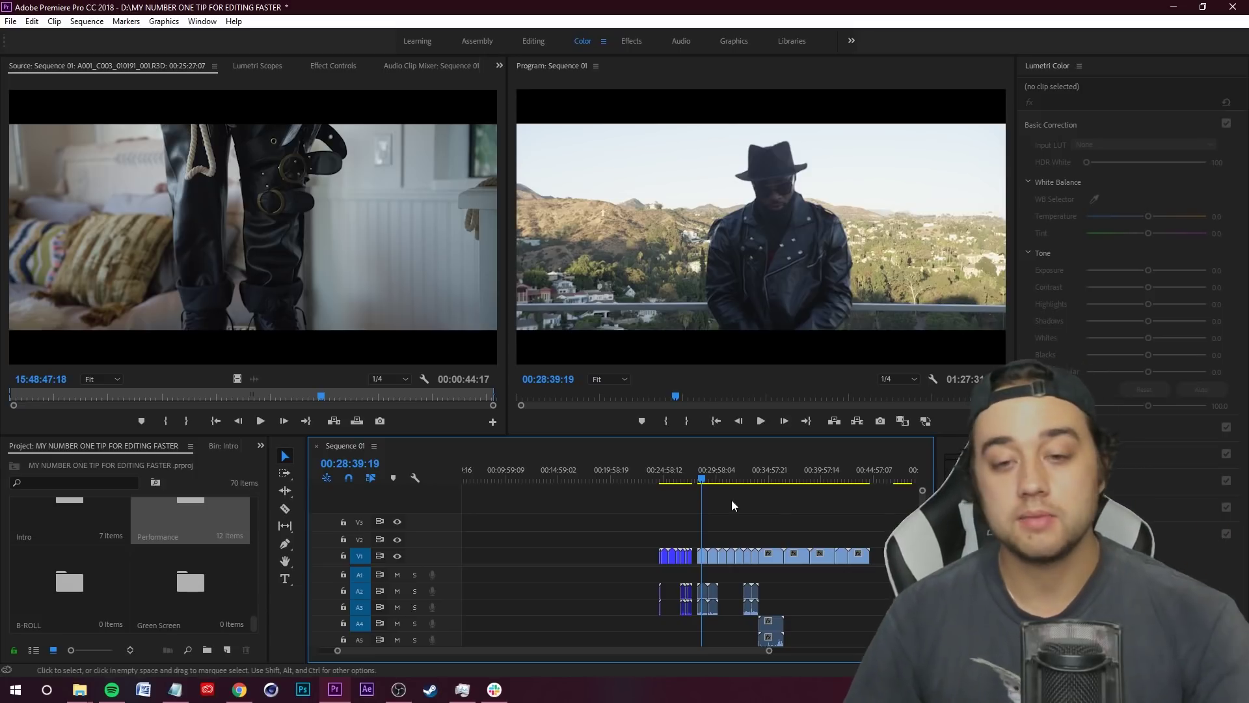
Add the orange-labelled timeline clips to the B-ROLL bin and the green-labelled clips to the Green Screen bin.
left_click_drag(612, 550, 794, 600)
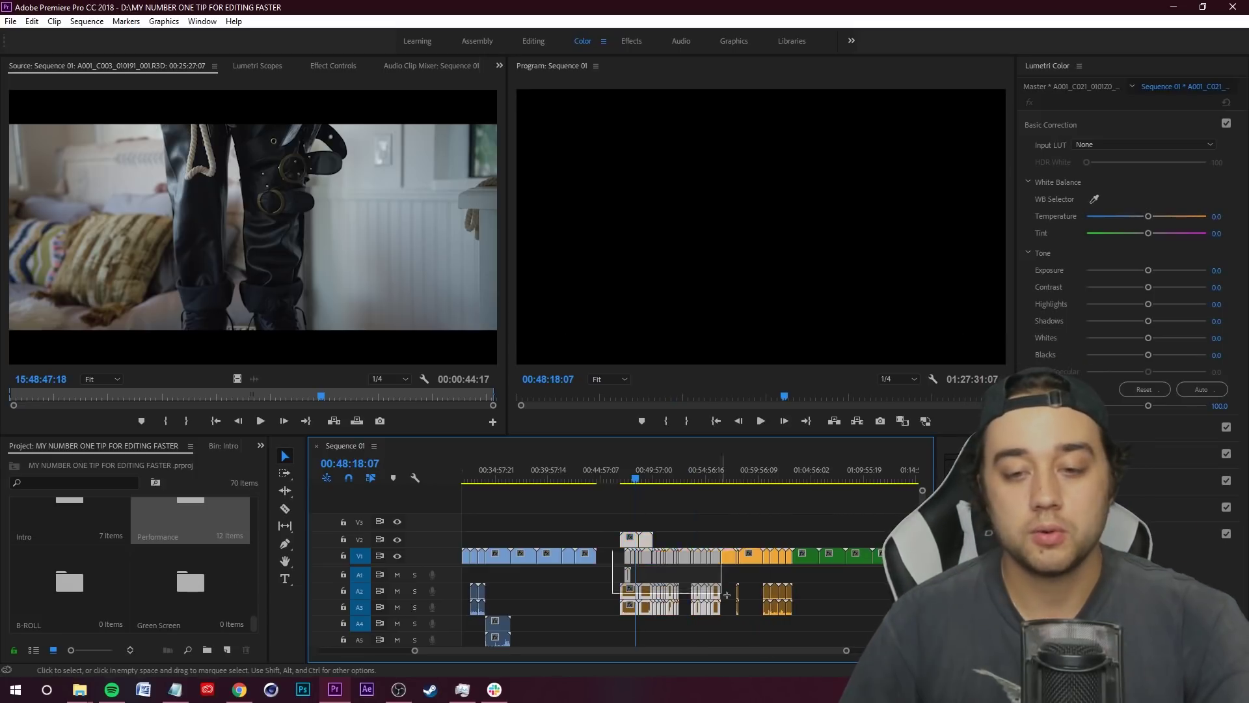
left_click_drag(748, 557, 73, 583)
scroll(616, 529, "down", 5)
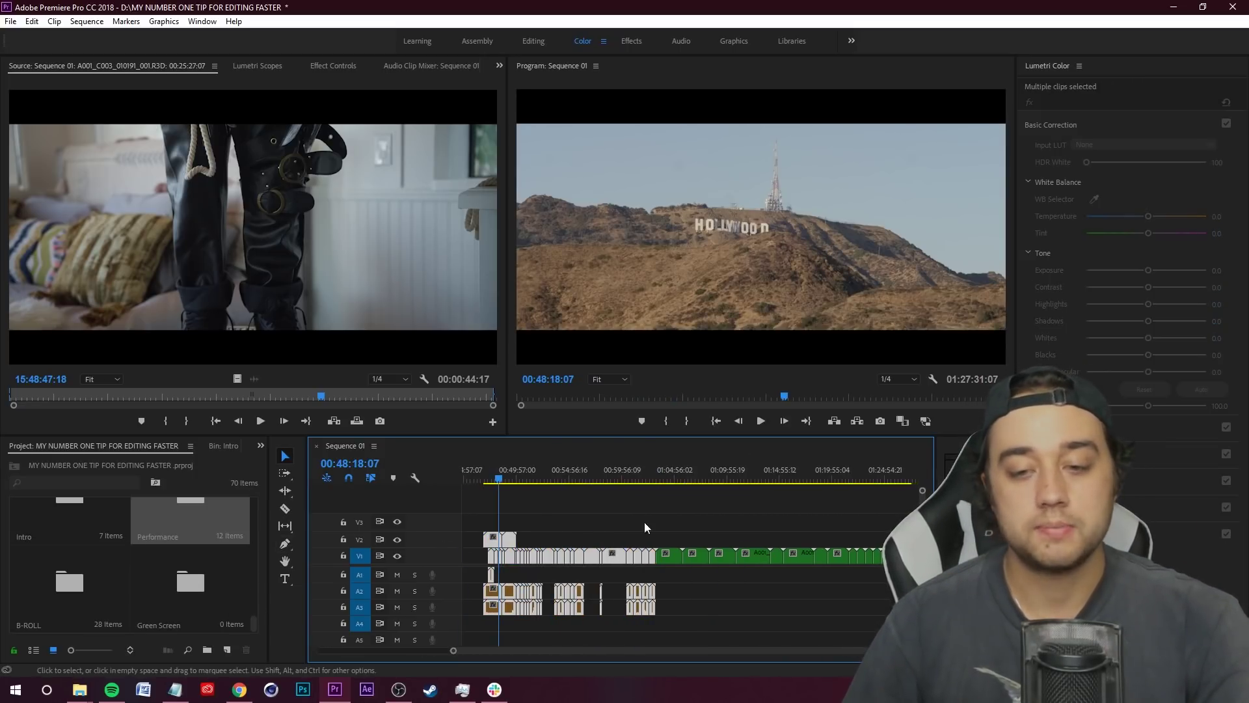
left_click_drag(611, 519, 907, 608)
left_click_drag(611, 557, 193, 589)
left_click(723, 510)
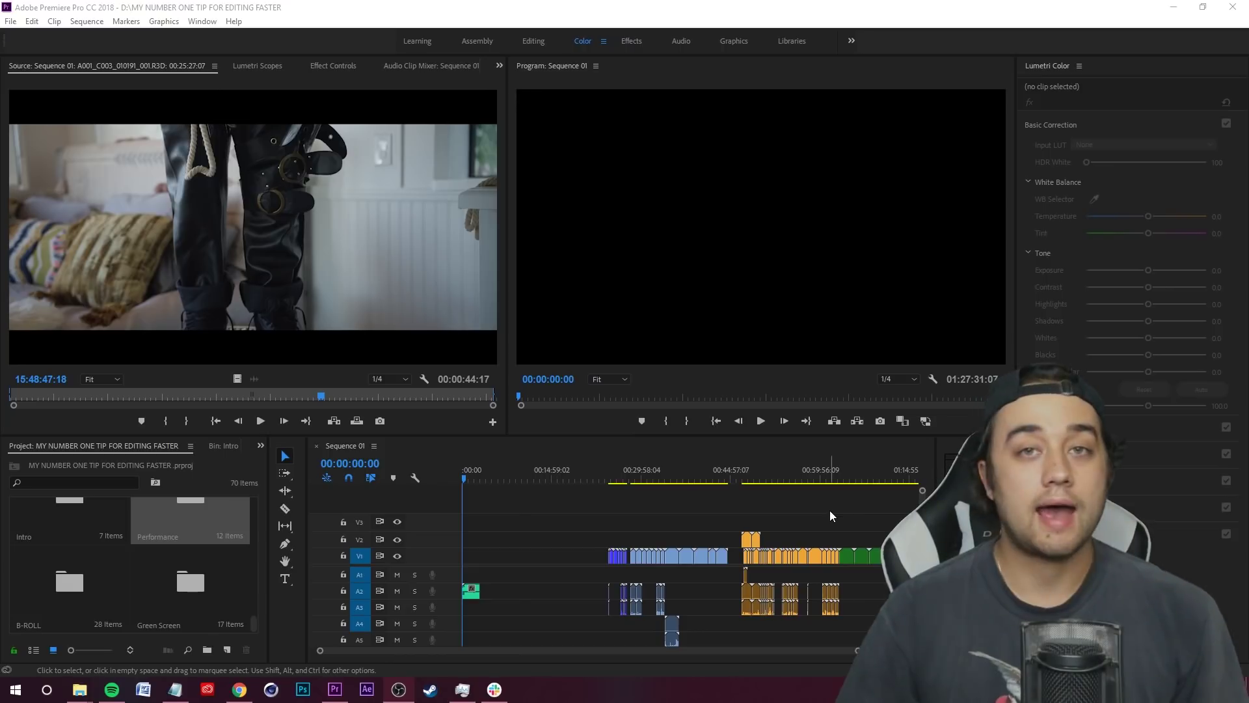
Open the Green Screen bin, load its A001_C046 _002 clip into the Source monitor and scrub through the shot.
left_click(466, 476)
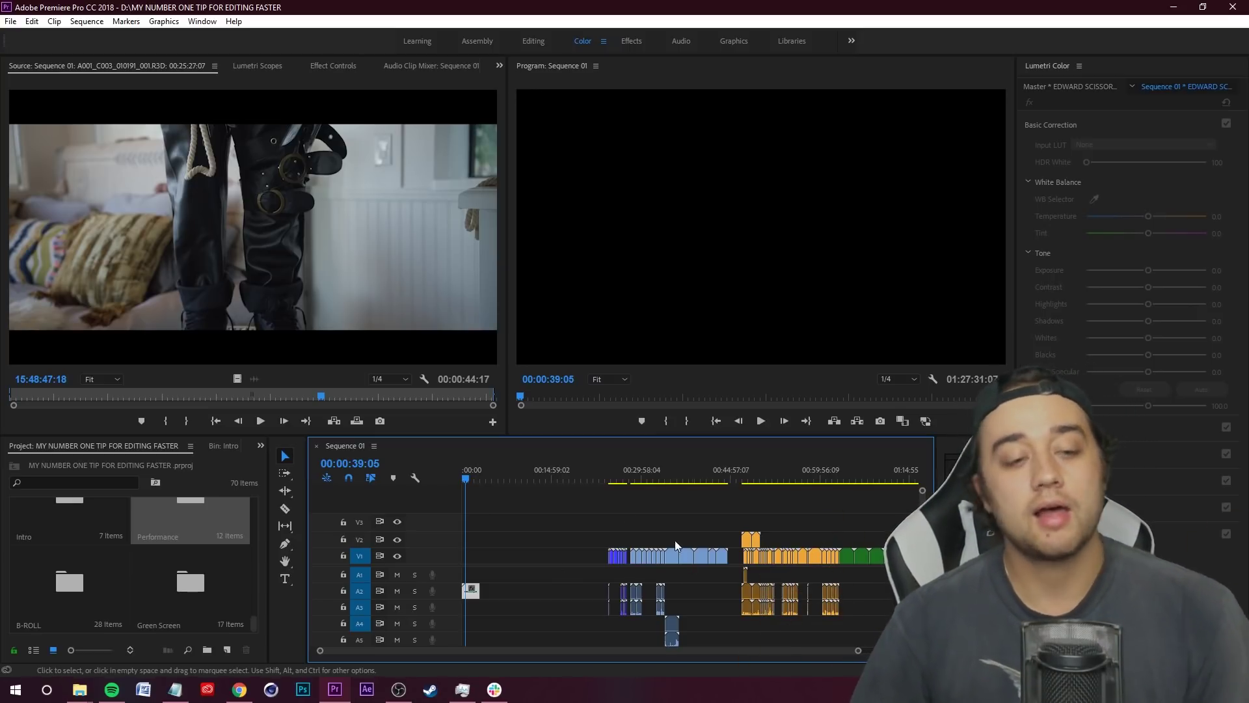
double_click(142, 586)
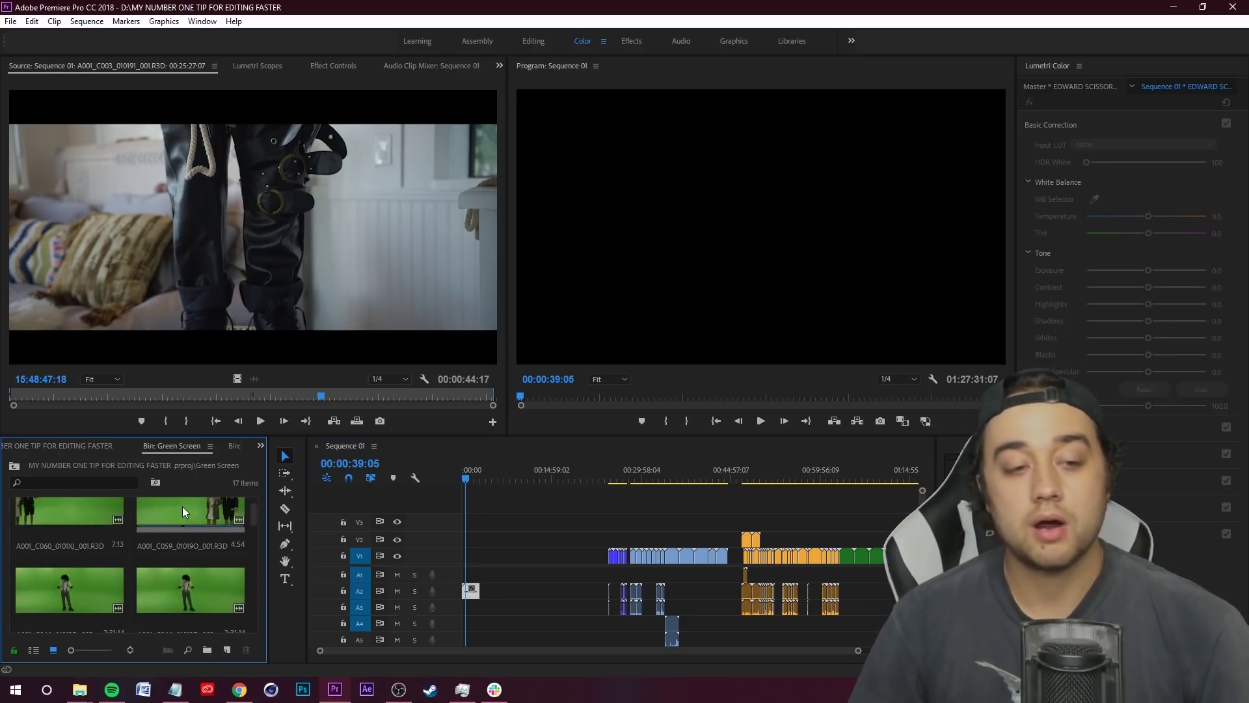
double_click(69, 589)
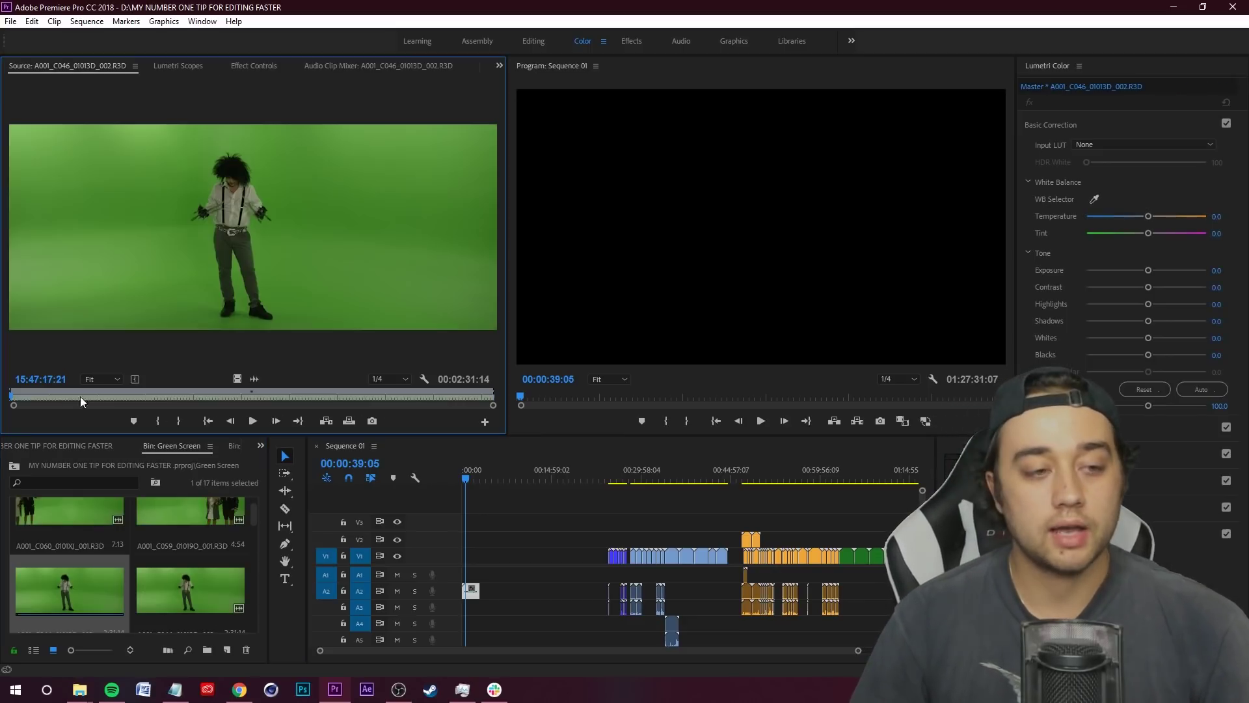
left_click_drag(14, 394, 151, 398)
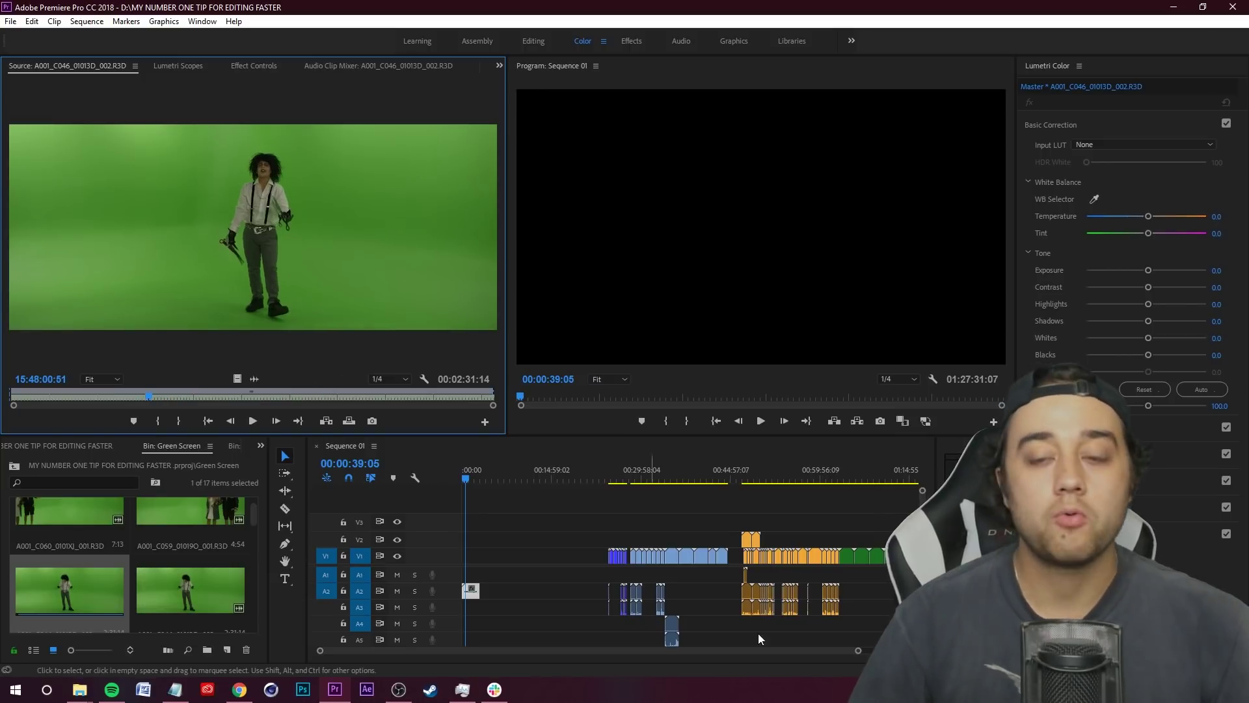
scroll(629, 540, "up", 5)
scroll(668, 578, "up", 2)
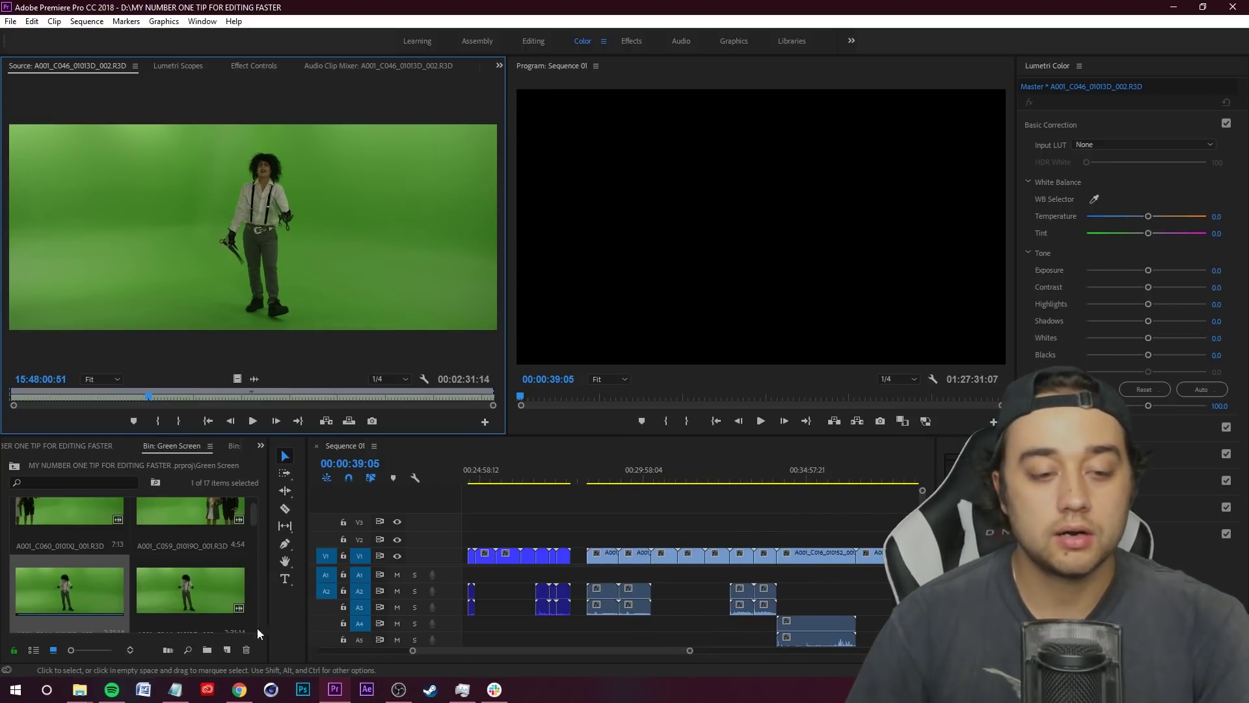
left_click(285, 508)
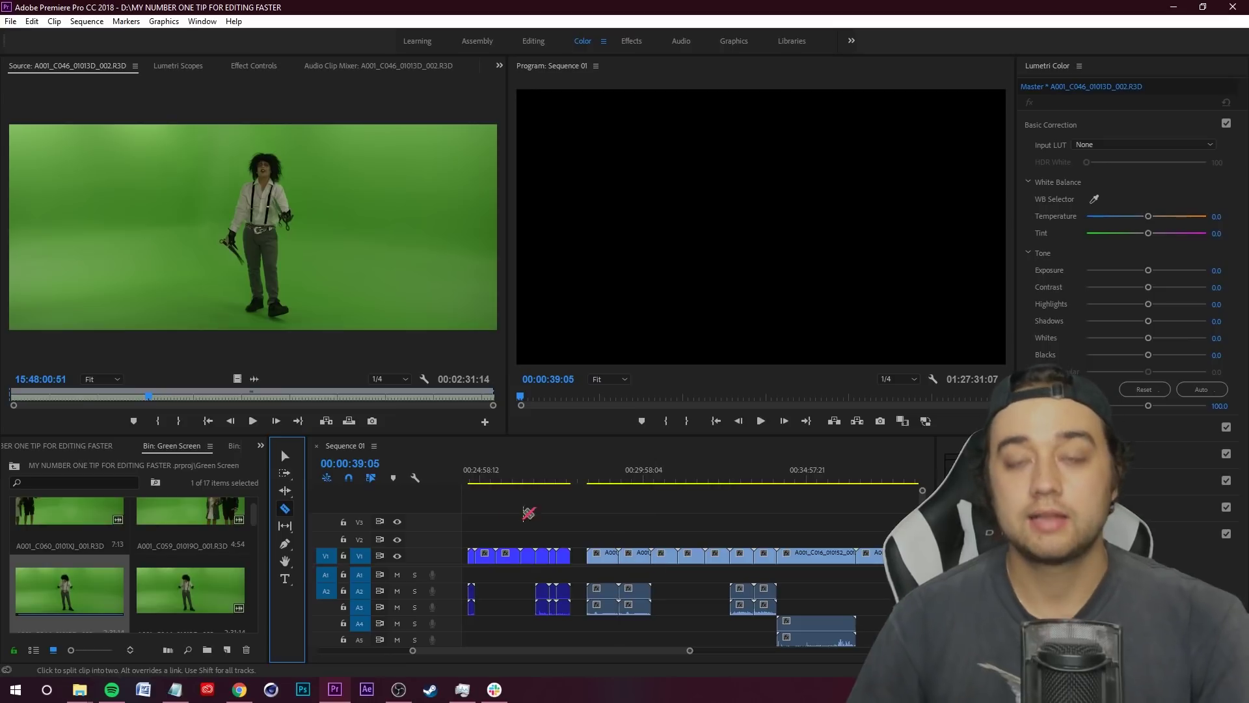
key("v")
left_click(640, 519)
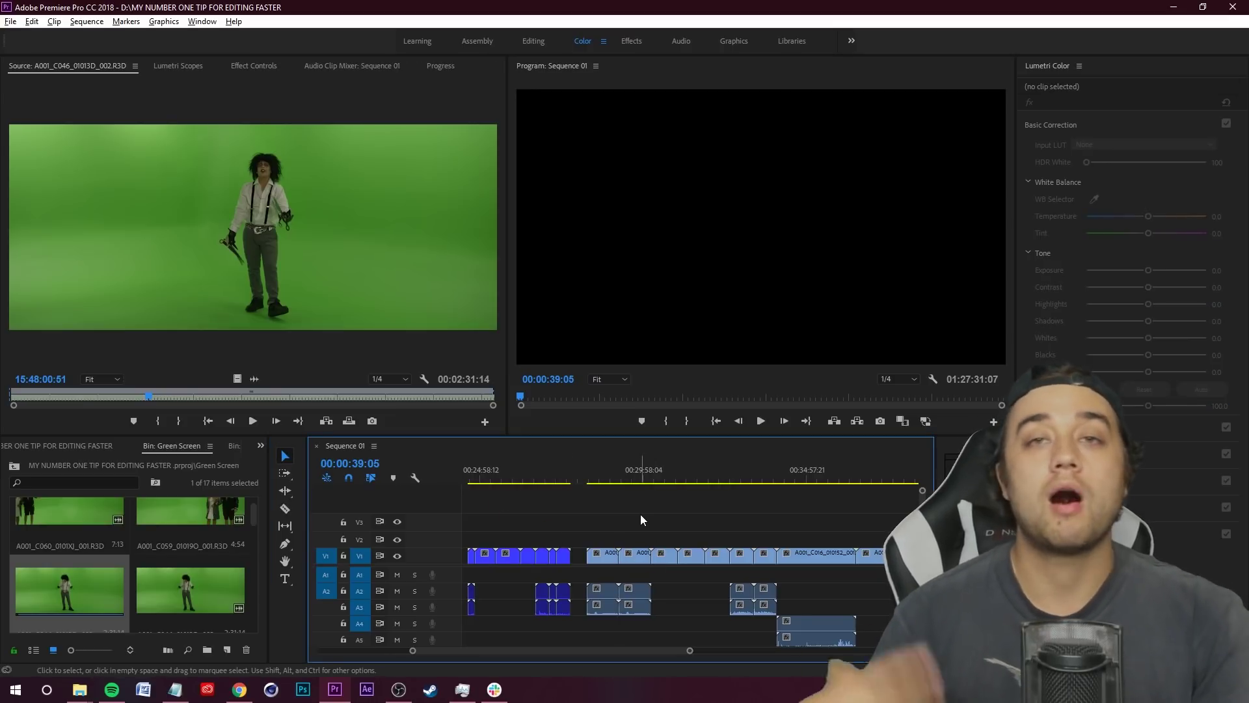
Return the playhead to 00:00:00:00 and place the A001_C010 performance clip on V3 at the sequence start, above the song.
scroll(640, 515, "down", 7)
left_click_drag(467, 479, 445, 482)
left_click(497, 498)
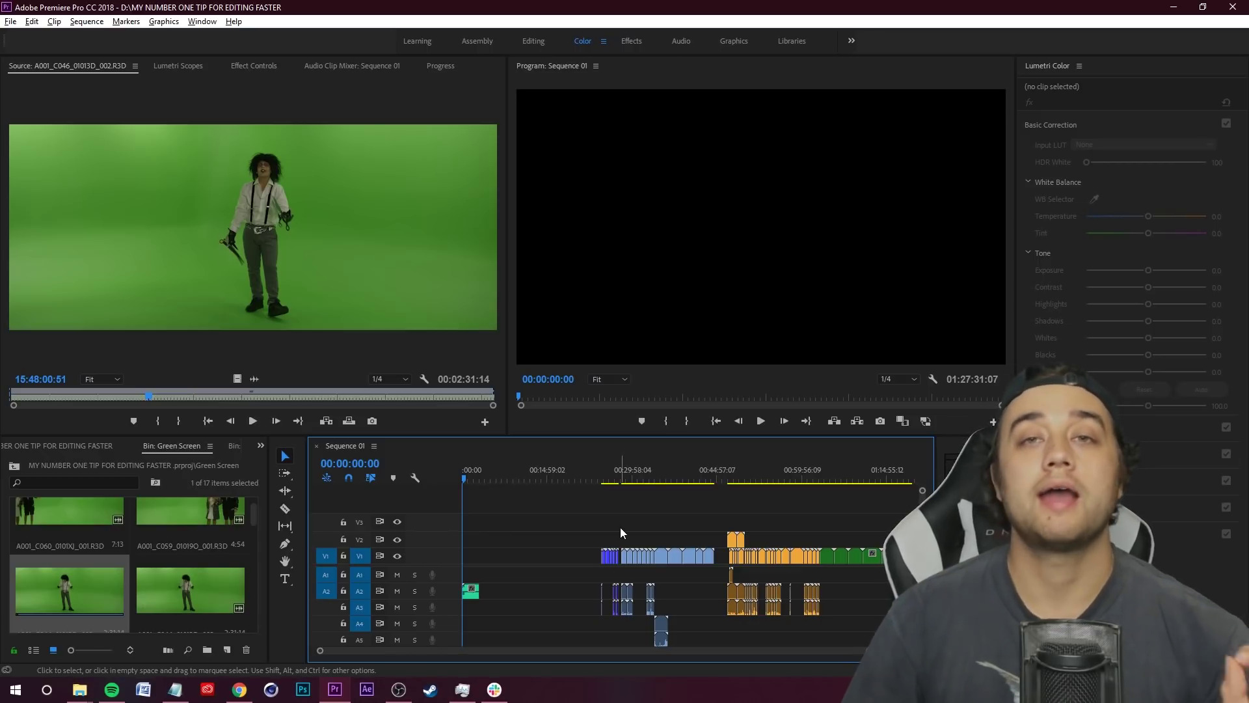
left_click_drag(624, 526, 550, 521)
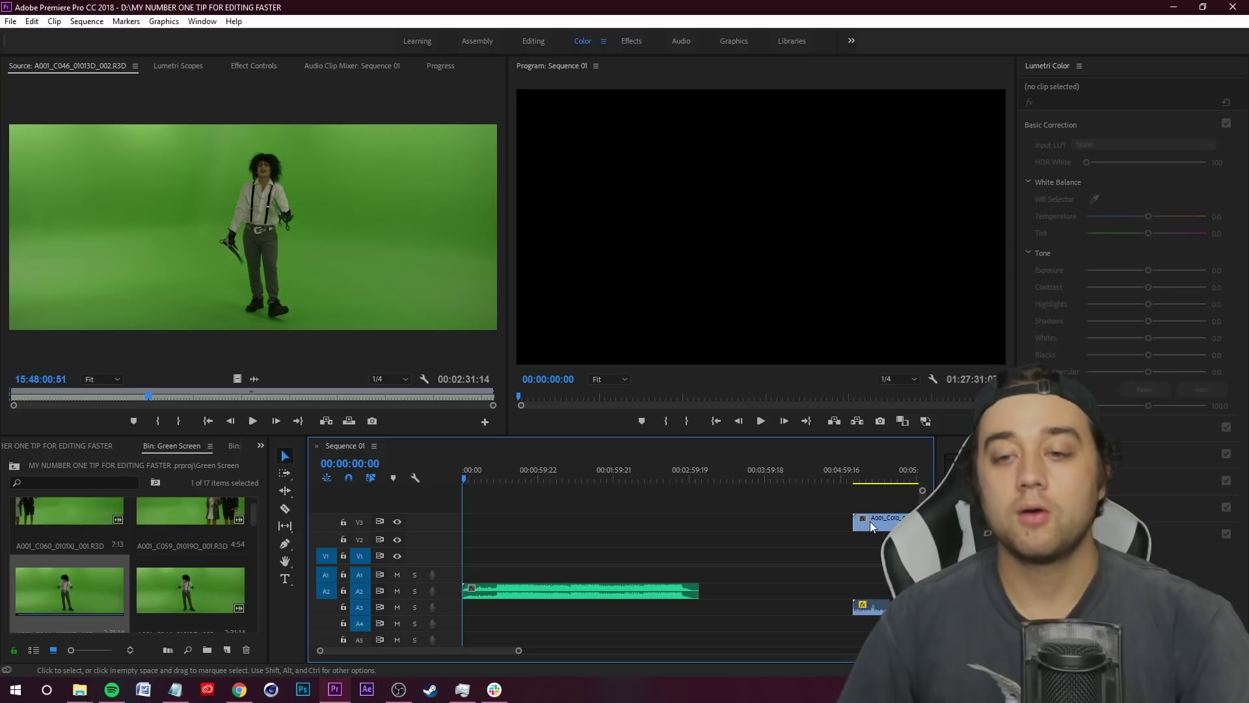
left_click_drag(885, 530, 494, 533)
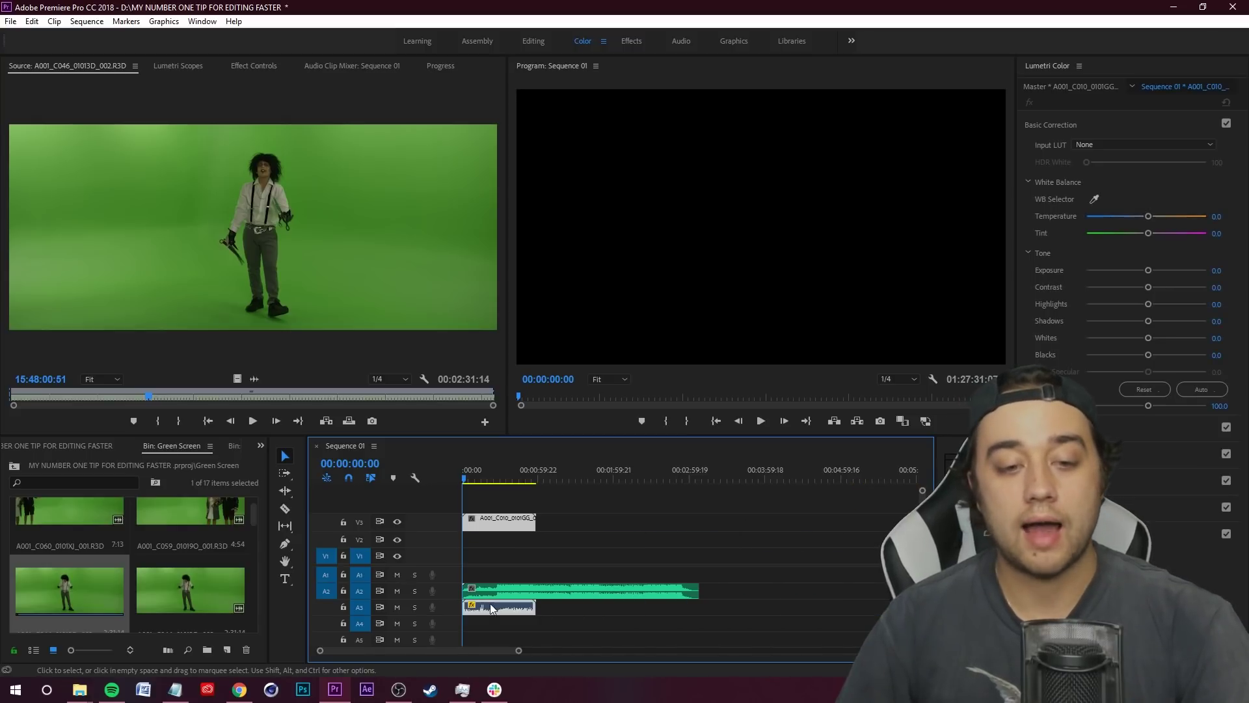
Move the A001_C010 video down to V1 and undo the trial move of its audio to a lower track.
left_click(525, 593)
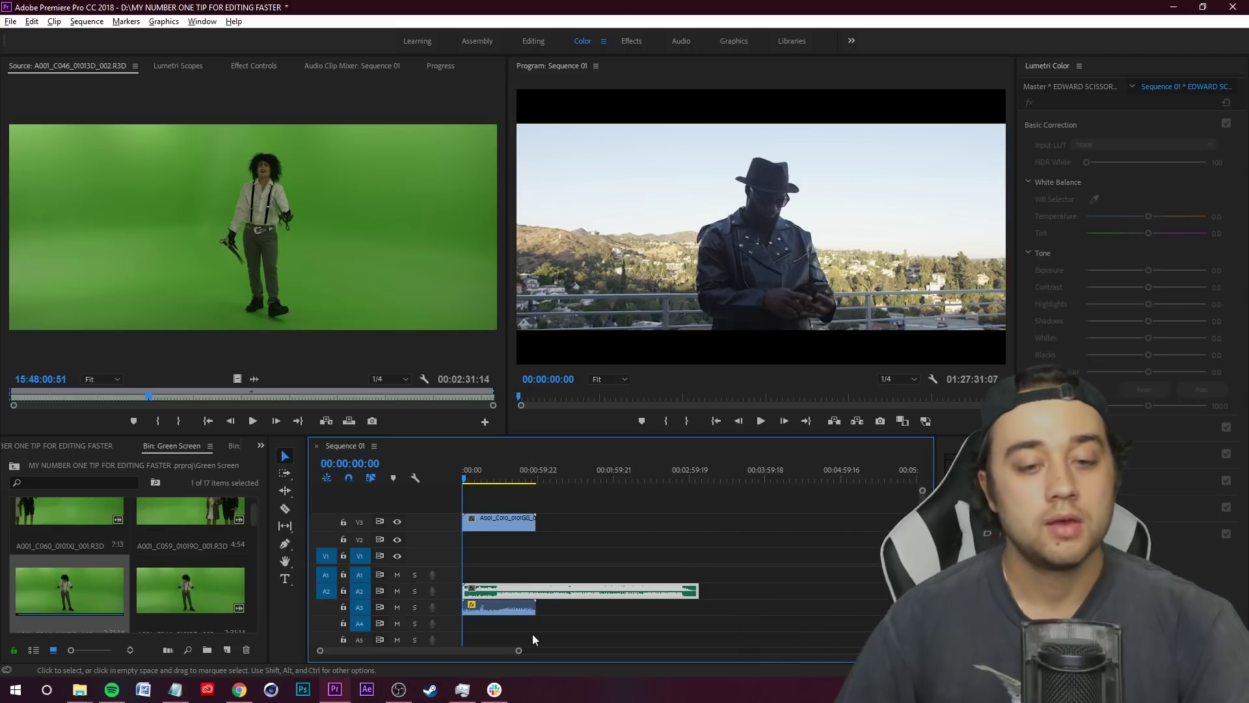
key("=")
key("=")
left_click(737, 623)
left_click_drag(486, 611, 497, 628)
key("ctrl+z")
key("ctrl+z")
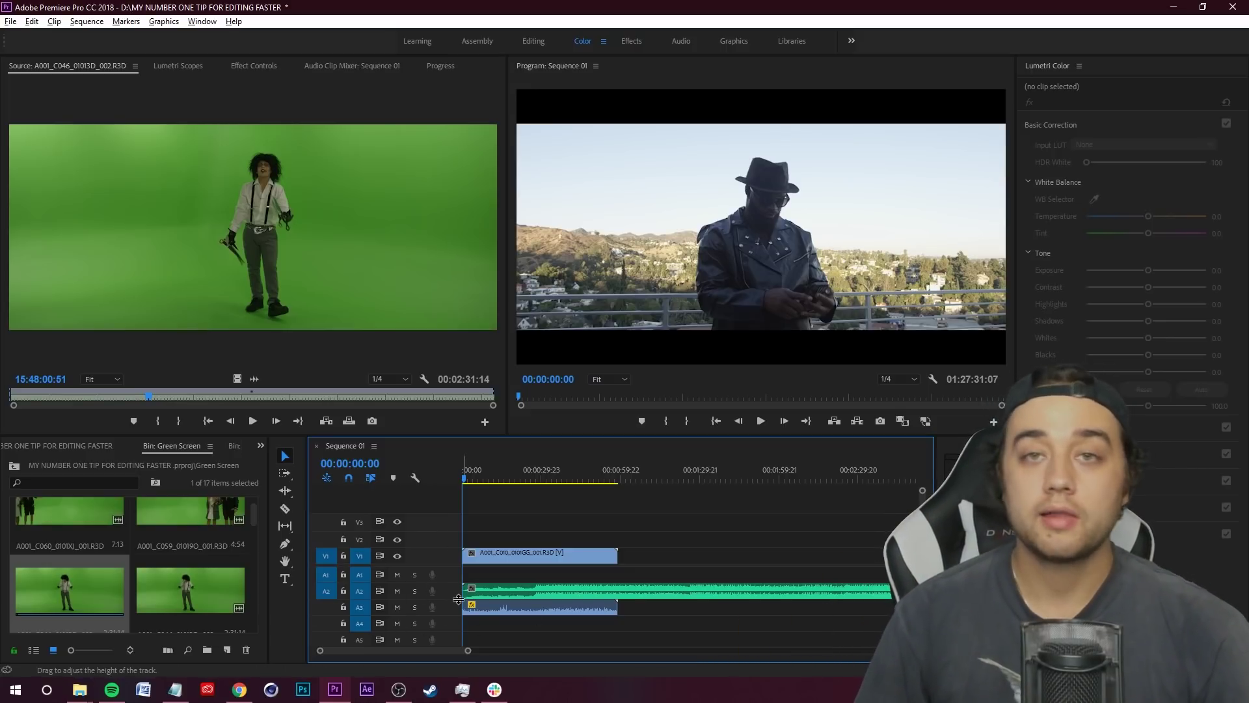
Enlarge the timeline area and add 10 video tracks after Video 3 and 10 audio tracks after Audio 5.
left_click_drag(385, 436, 383, 319)
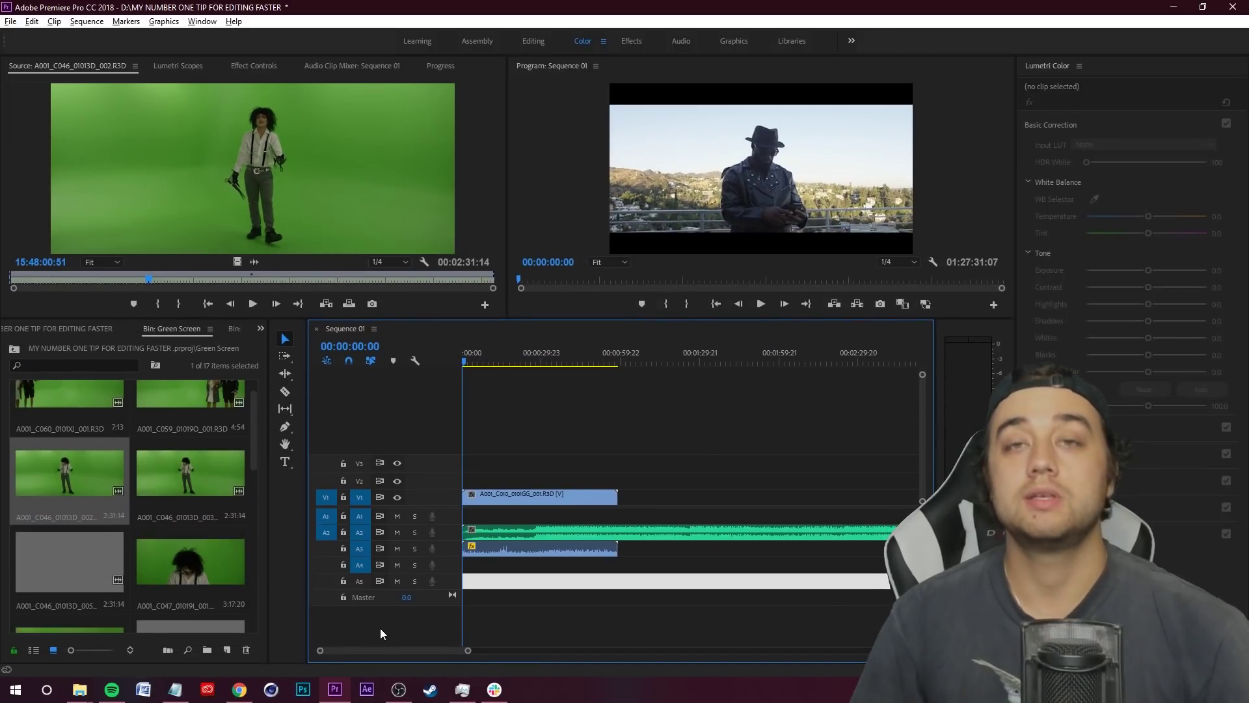
right_click(361, 626)
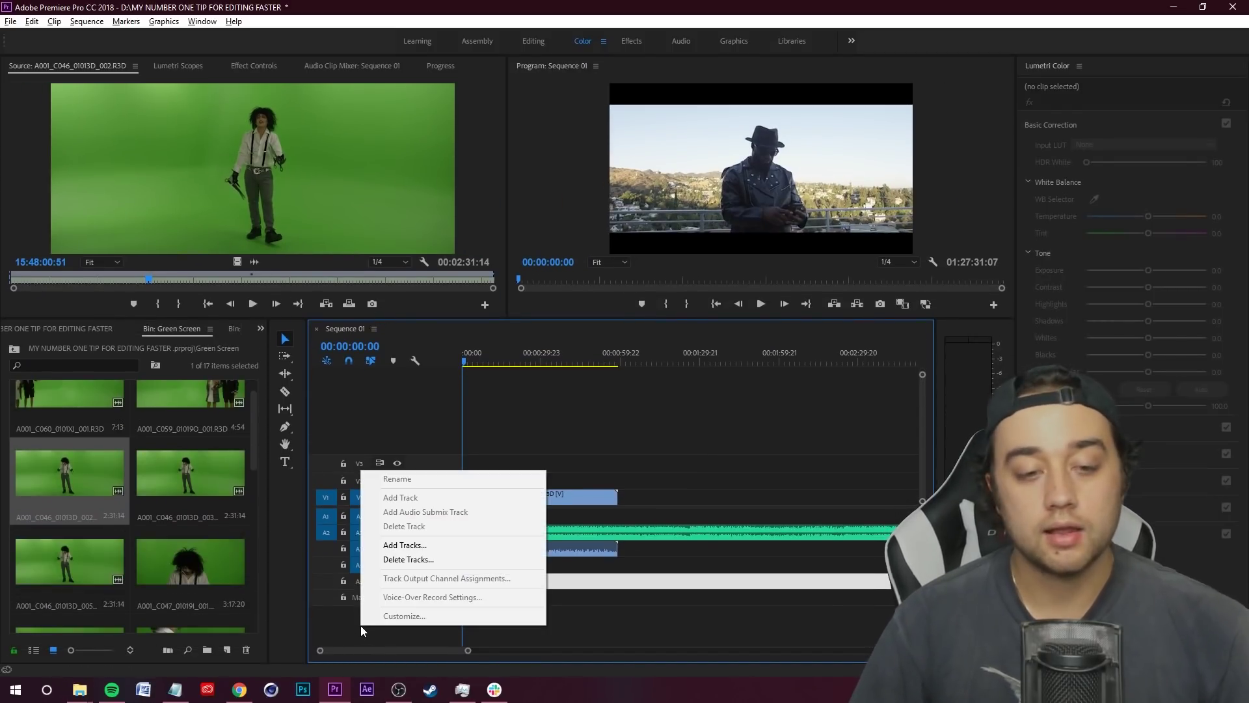
left_click(436, 544)
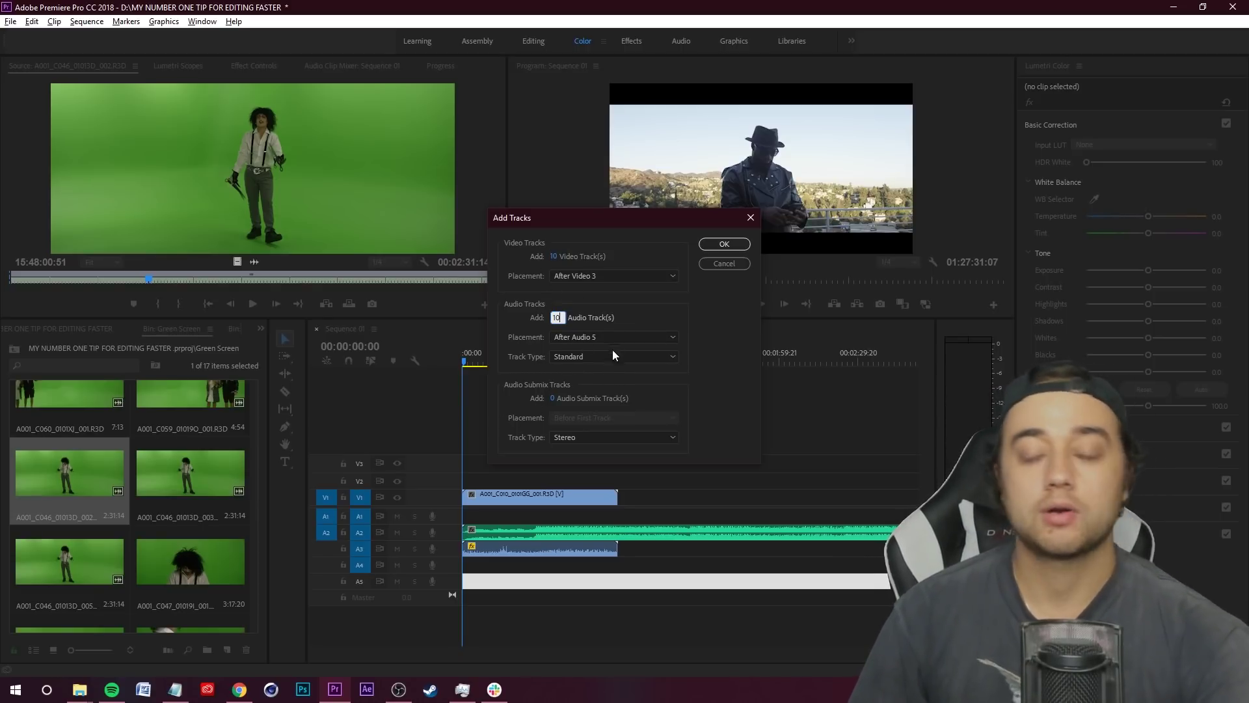
left_click(724, 244)
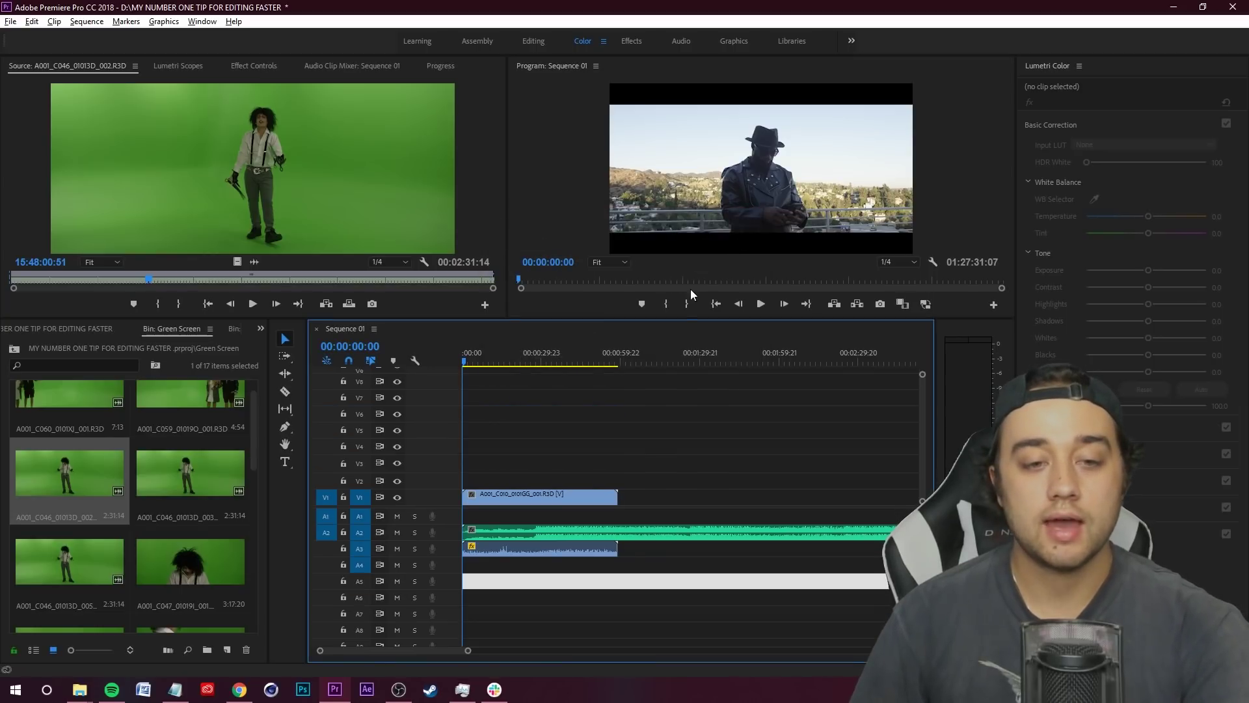
Try moving the A001_C010 clip's audio onto other audio tracks and bring it back to A3 below the song.
left_click_drag(599, 540, 467, 641)
scroll(499, 607, "down", 1)
left_click_drag(550, 610, 491, 527)
scroll(520, 583, "up", 3)
left_click_drag(521, 583, 515, 522)
scroll(536, 540, "up", 3)
left_click_drag(496, 564, 497, 549)
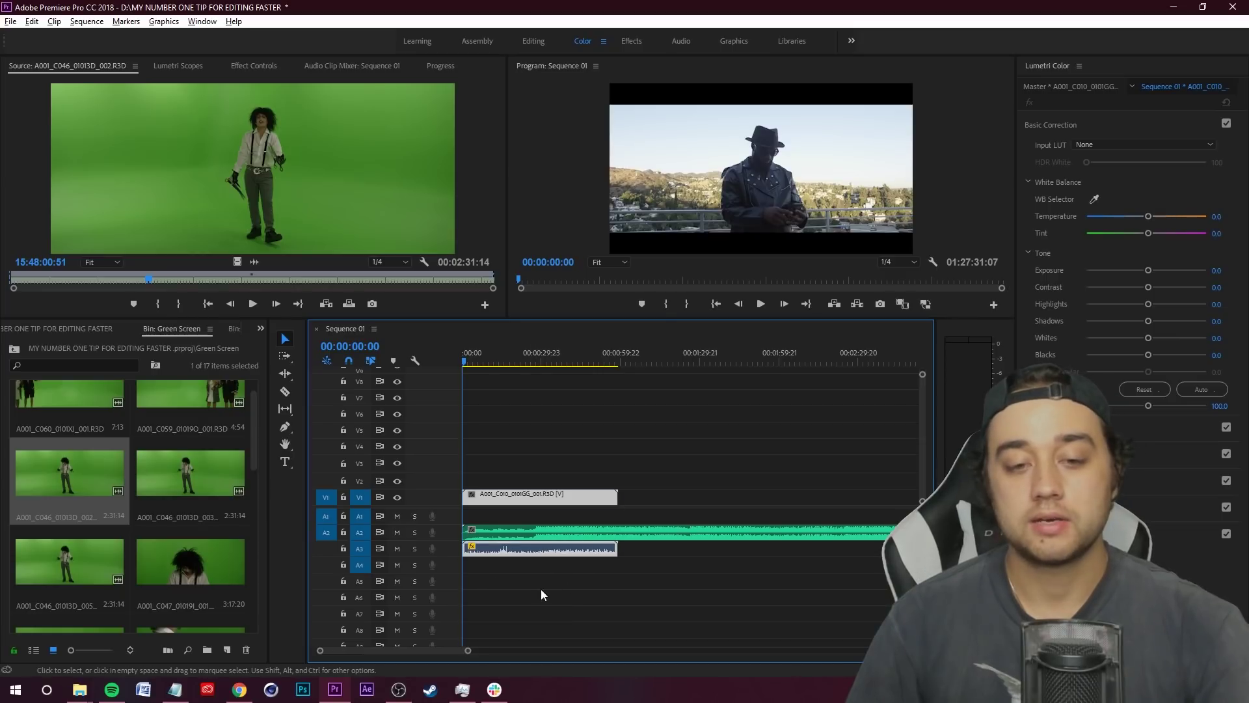
Synchronize the A001_C010 clip with the song on A2 by audio, using the Mix Down track channel.
left_click_drag(489, 420, 707, 612)
right_click(565, 536)
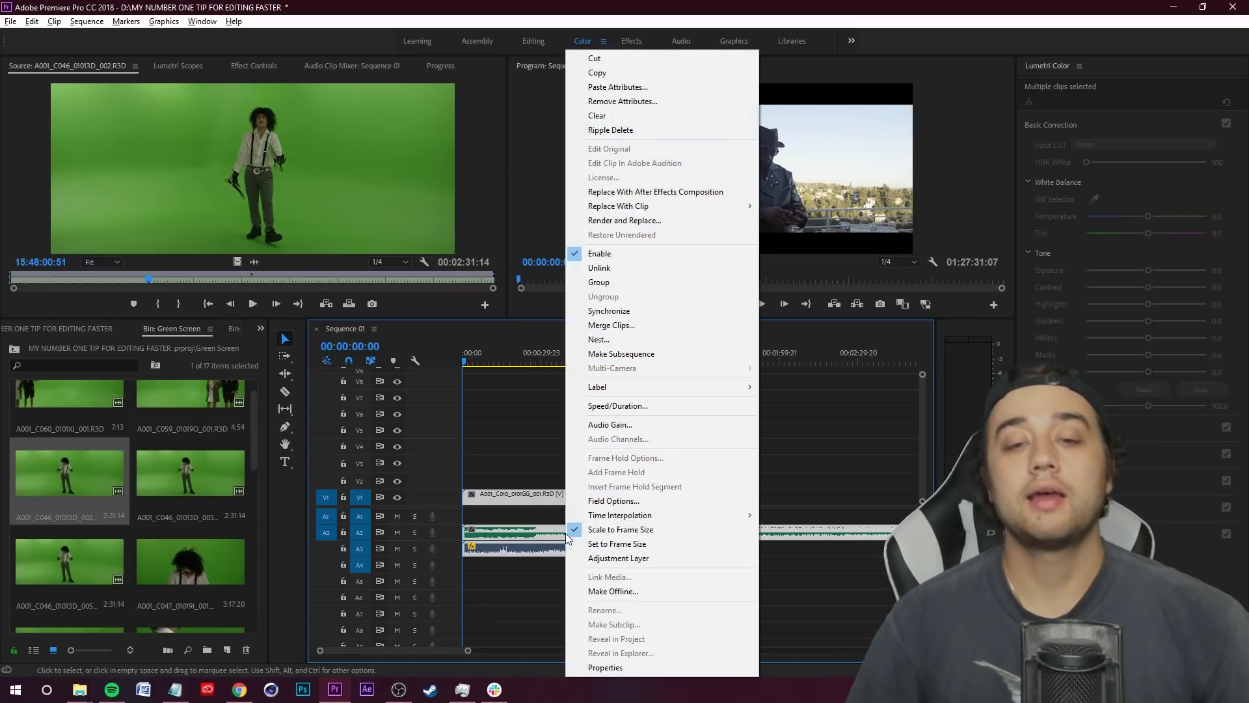
left_click(628, 313)
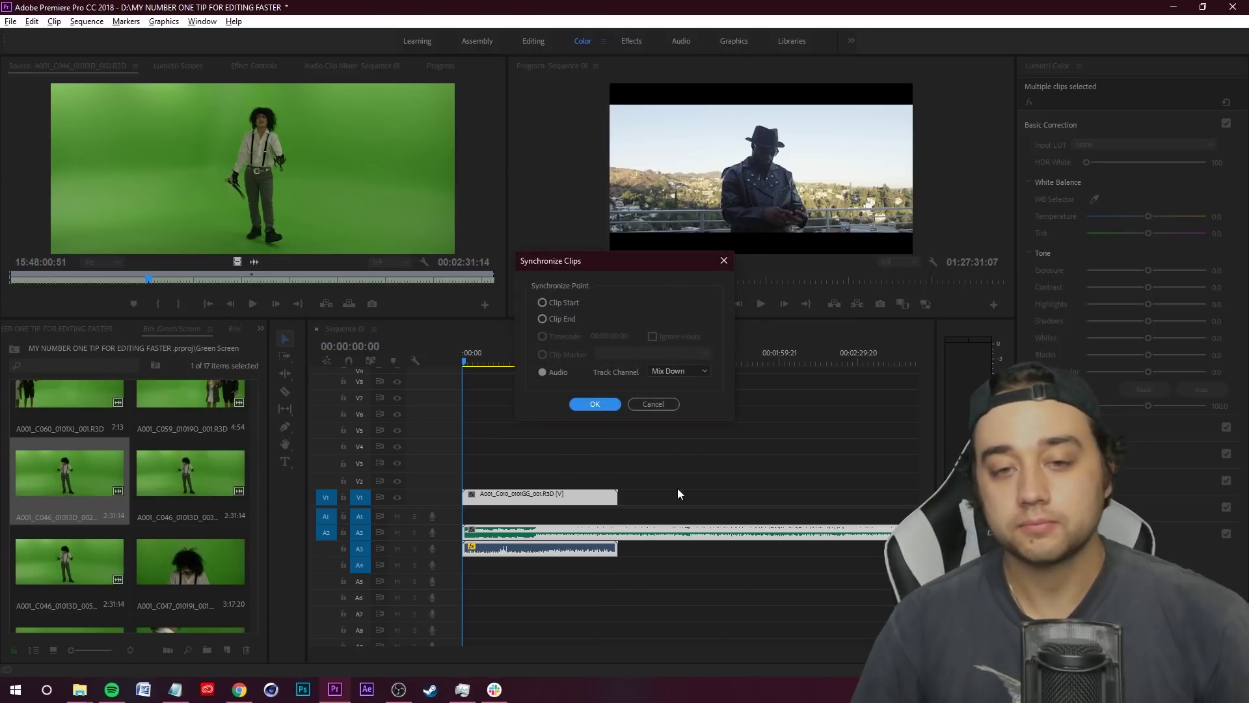
left_click(594, 404)
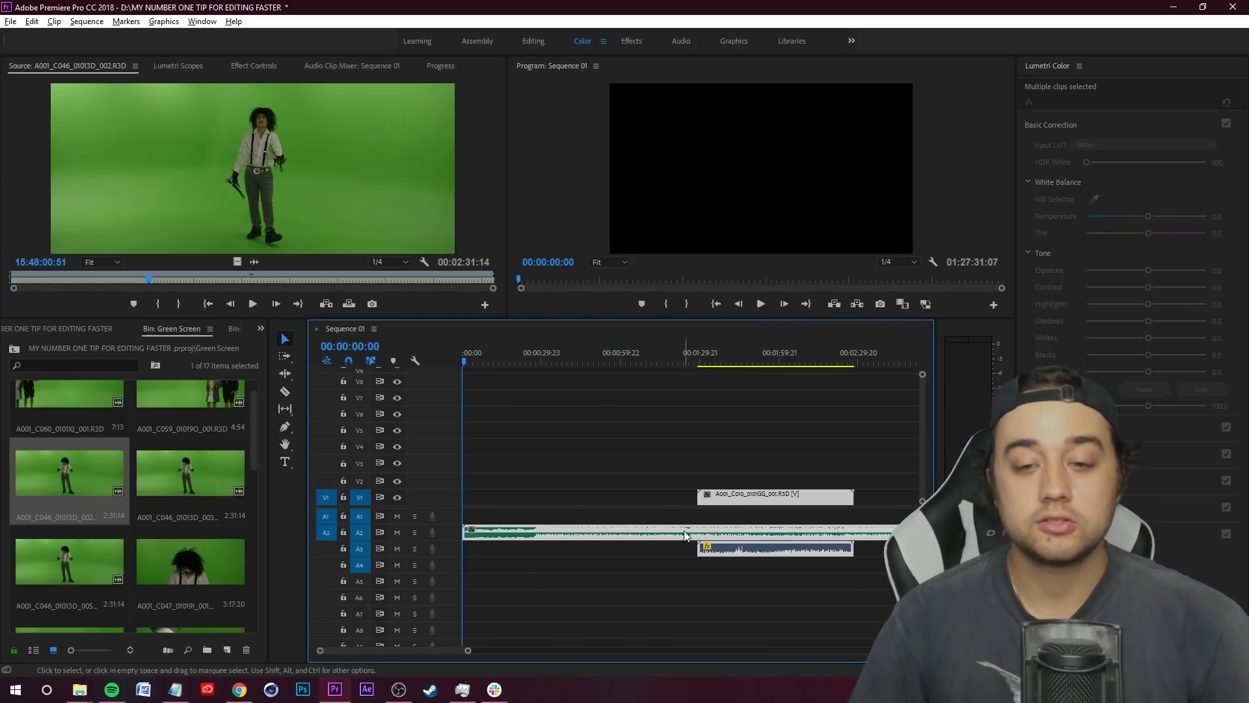
Move the playhead to 00:01:44:20 inside the synced clip and shrink the timeline area to enlarge the monitors.
left_click_drag(474, 362, 740, 431)
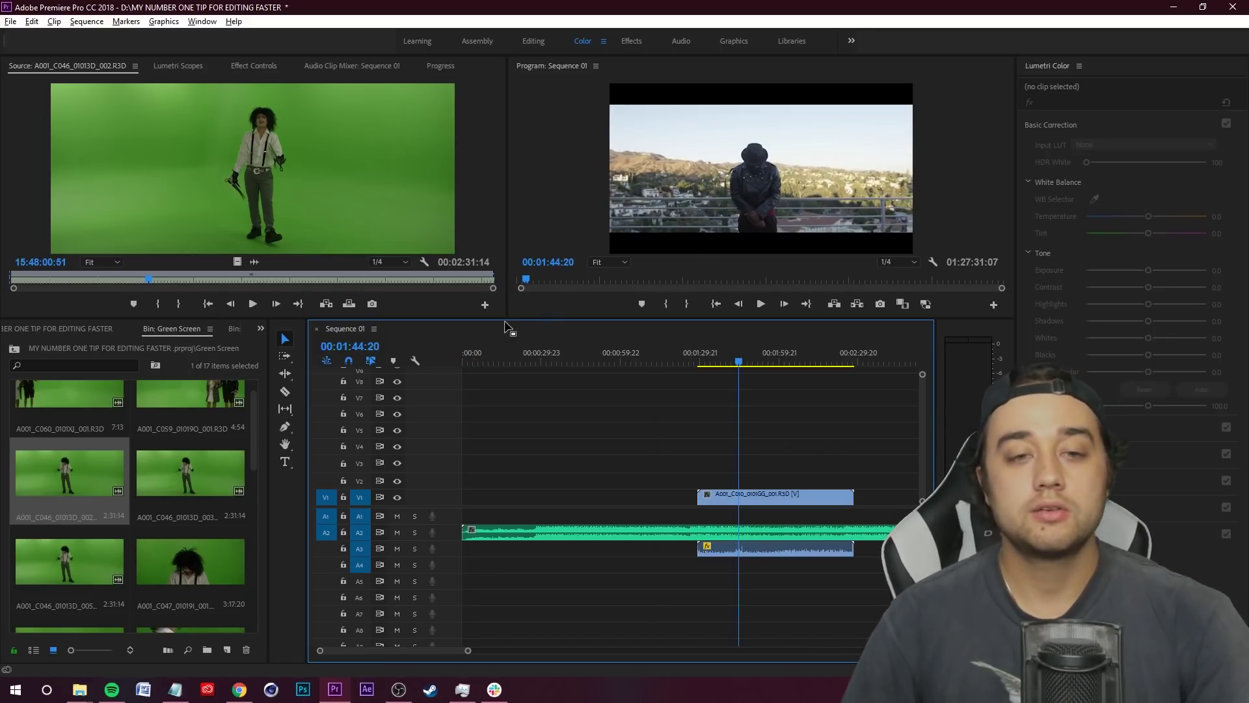
left_click_drag(506, 320, 506, 472)
key("equal")
key("equal")
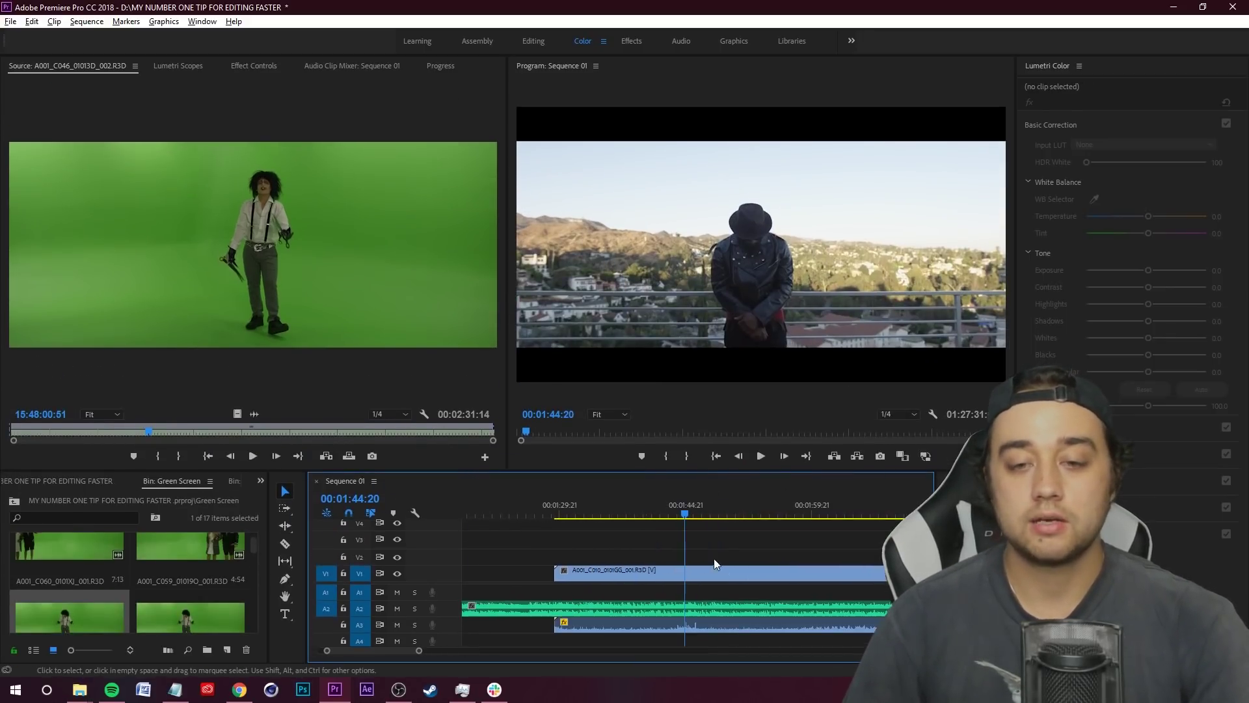
Mute audio track A3, which carries the synced A001_C010 clip's camera audio.
left_click(647, 576)
left_click(644, 548)
left_click(631, 576)
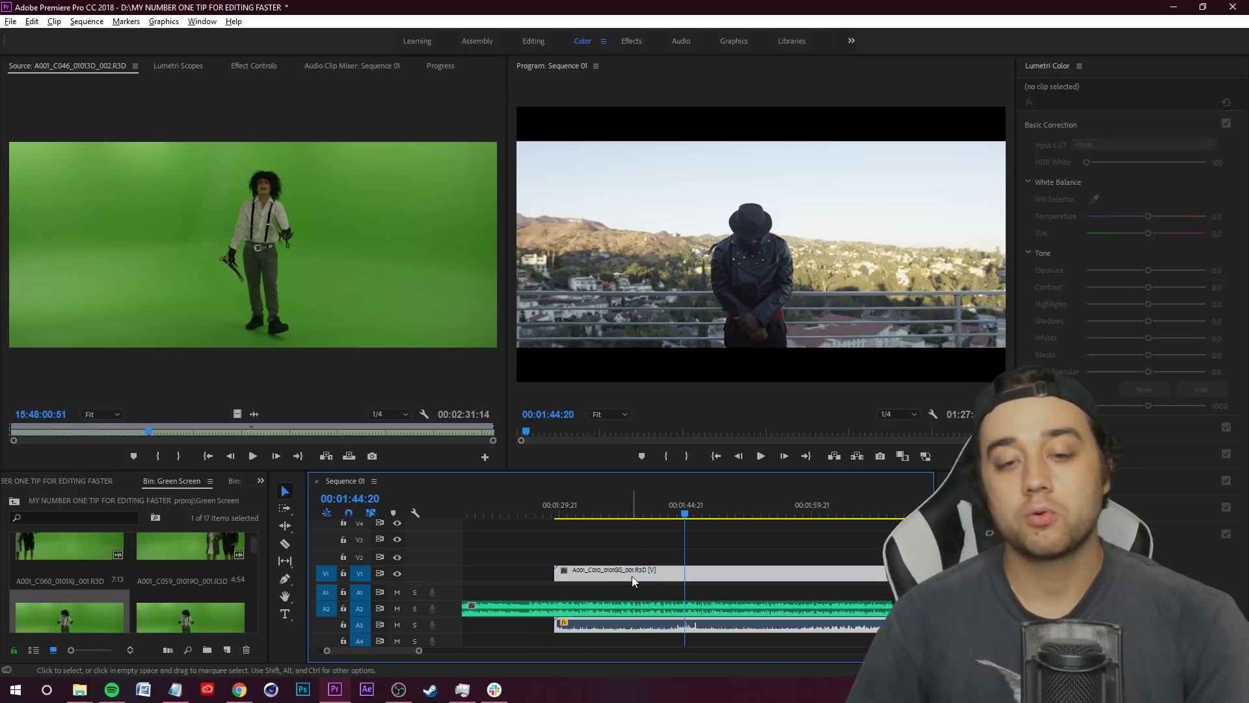
left_click(482, 639)
left_click(567, 630)
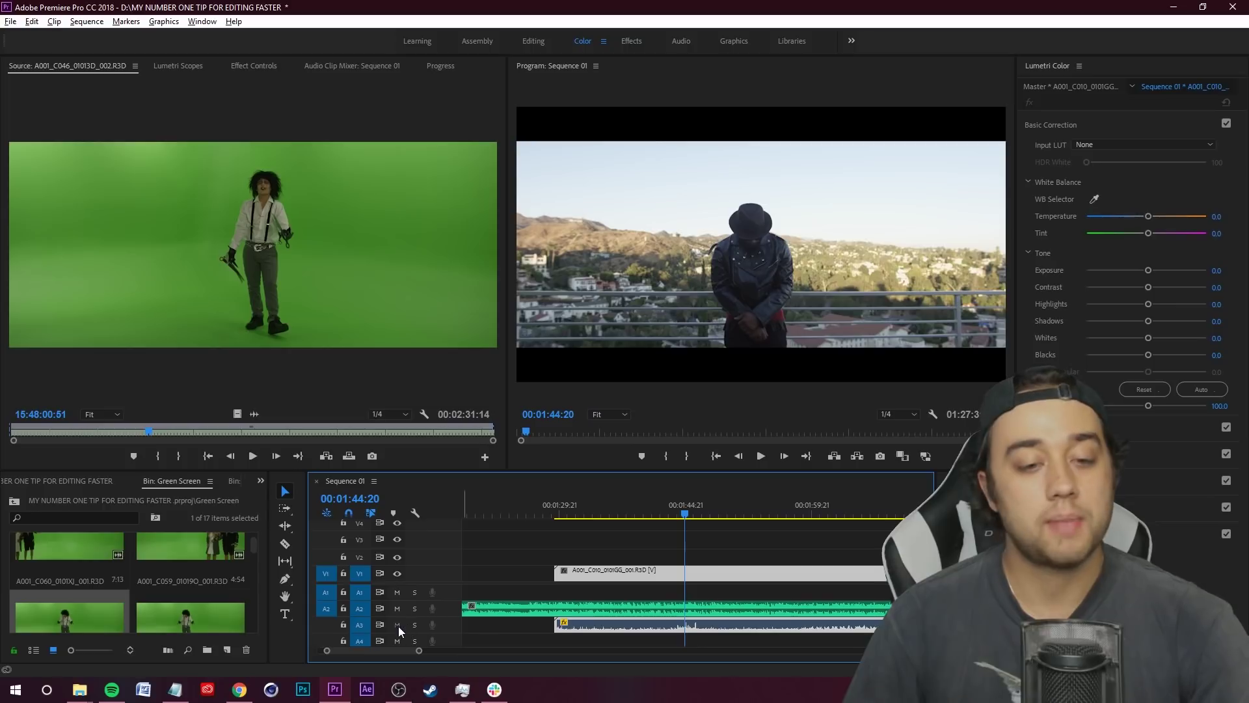
Play the synced A001_C010 clip against the song up to 00:02:01:03 to check the sync.
left_click_drag(666, 514, 798, 517)
left_click(605, 607)
key("space")
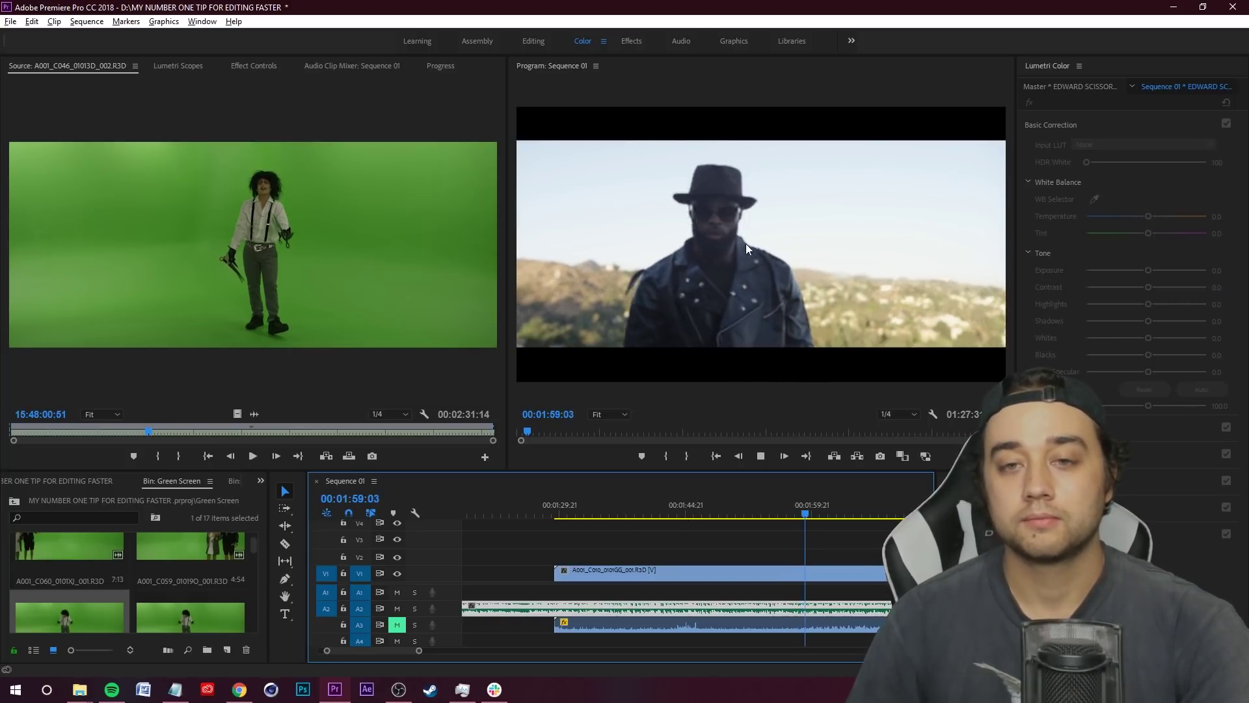
key("space")
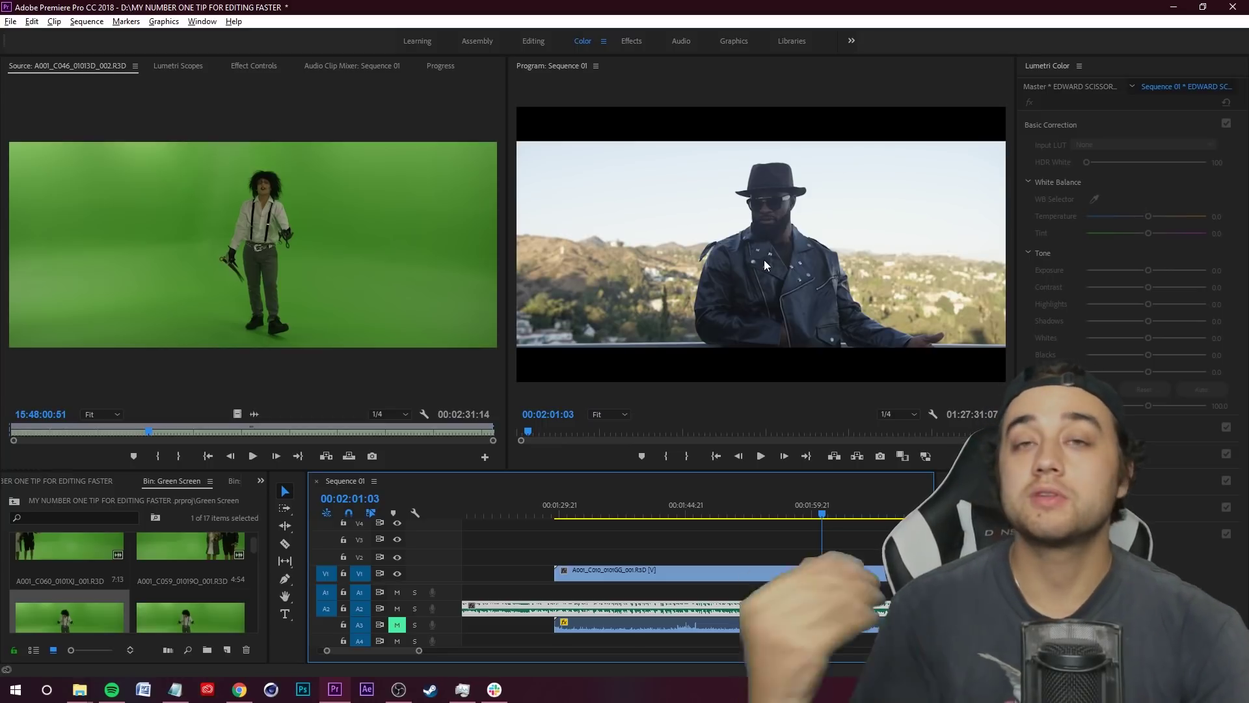
left_click(779, 551)
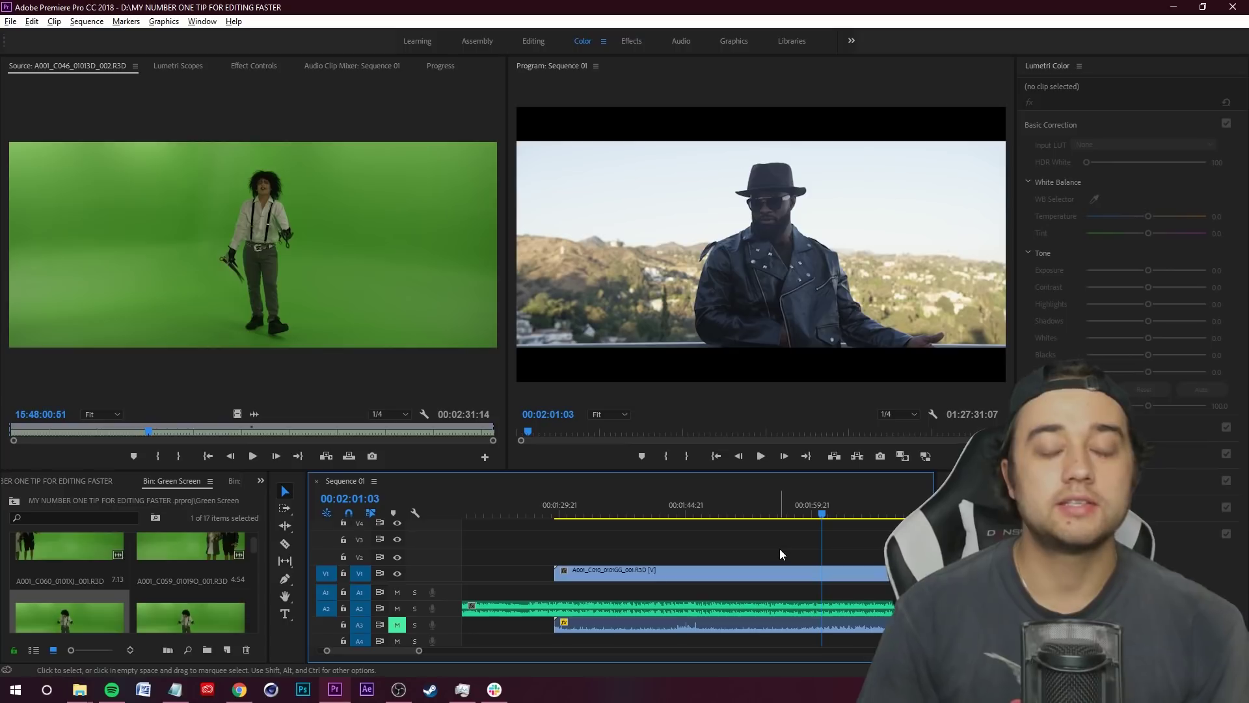
scroll(722, 554, "down", 2)
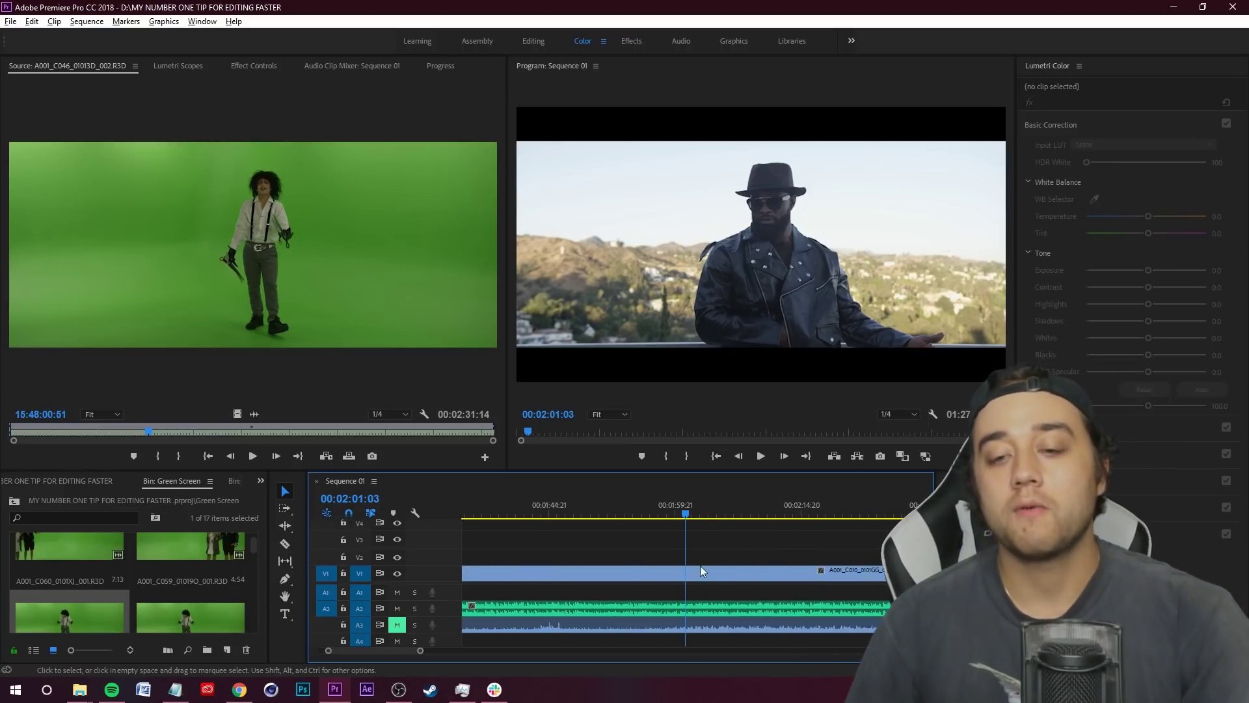
scroll(747, 545, "down", 4)
left_click(708, 613)
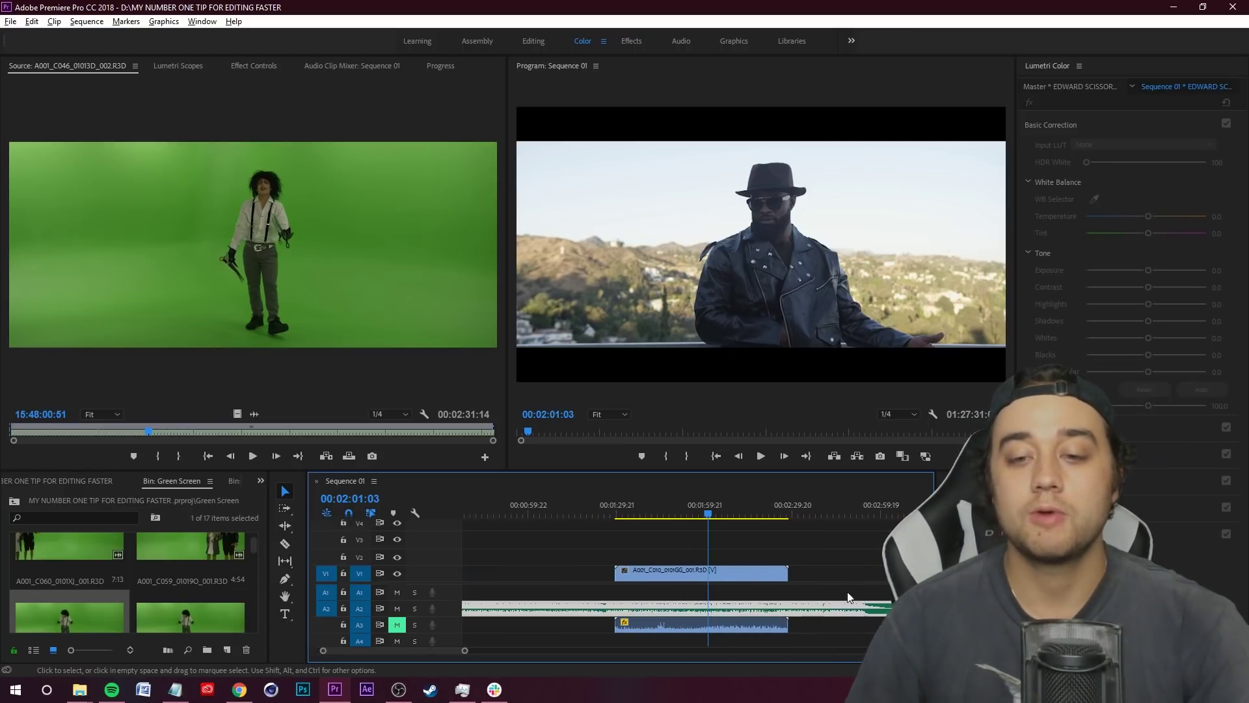
left_click(869, 547)
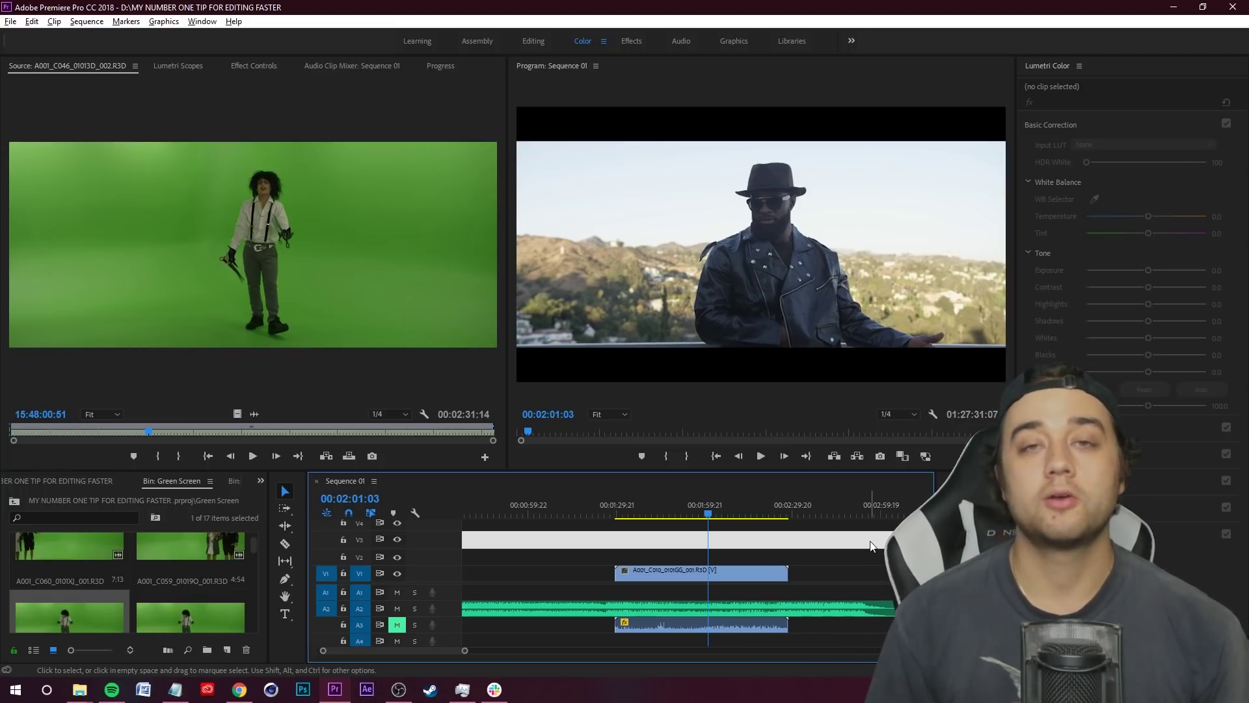
left_click(826, 545)
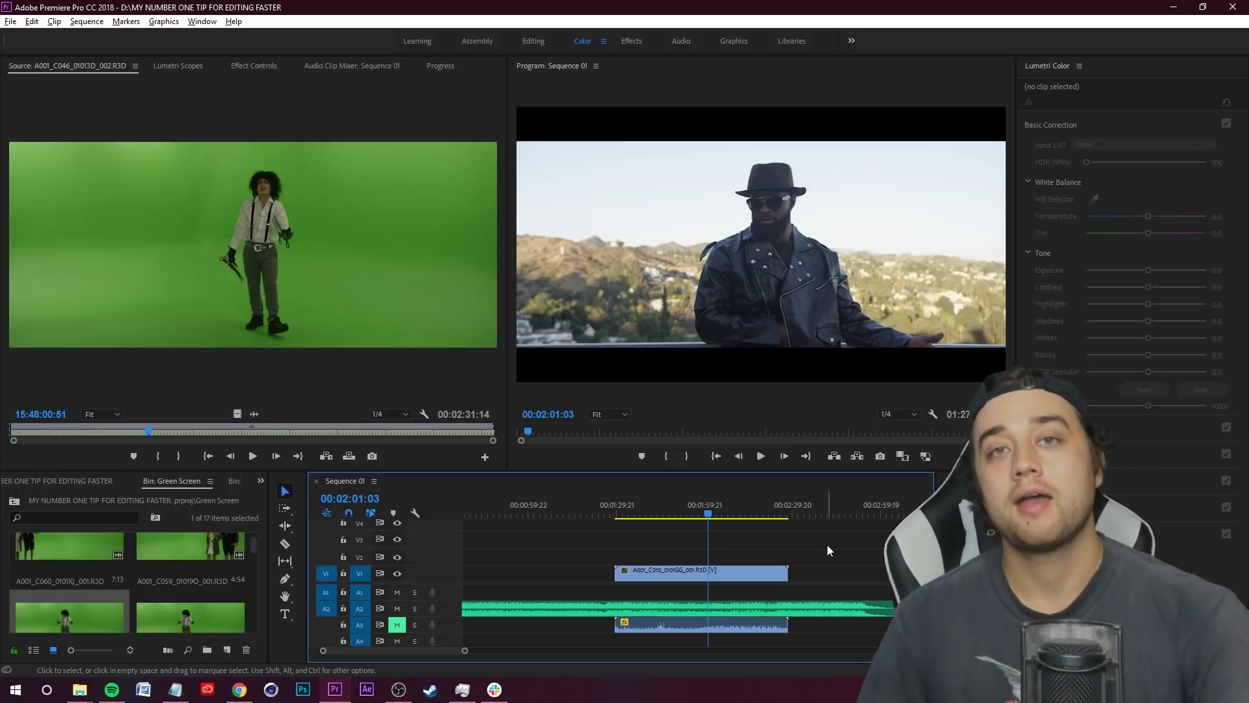
Move the playhead to 00:01:42:03 and increase the height of audio track A2 to enlarge the song's waveform.
scroll(697, 626, "up", 3)
left_click_drag(657, 510, 624, 546)
left_click(619, 592)
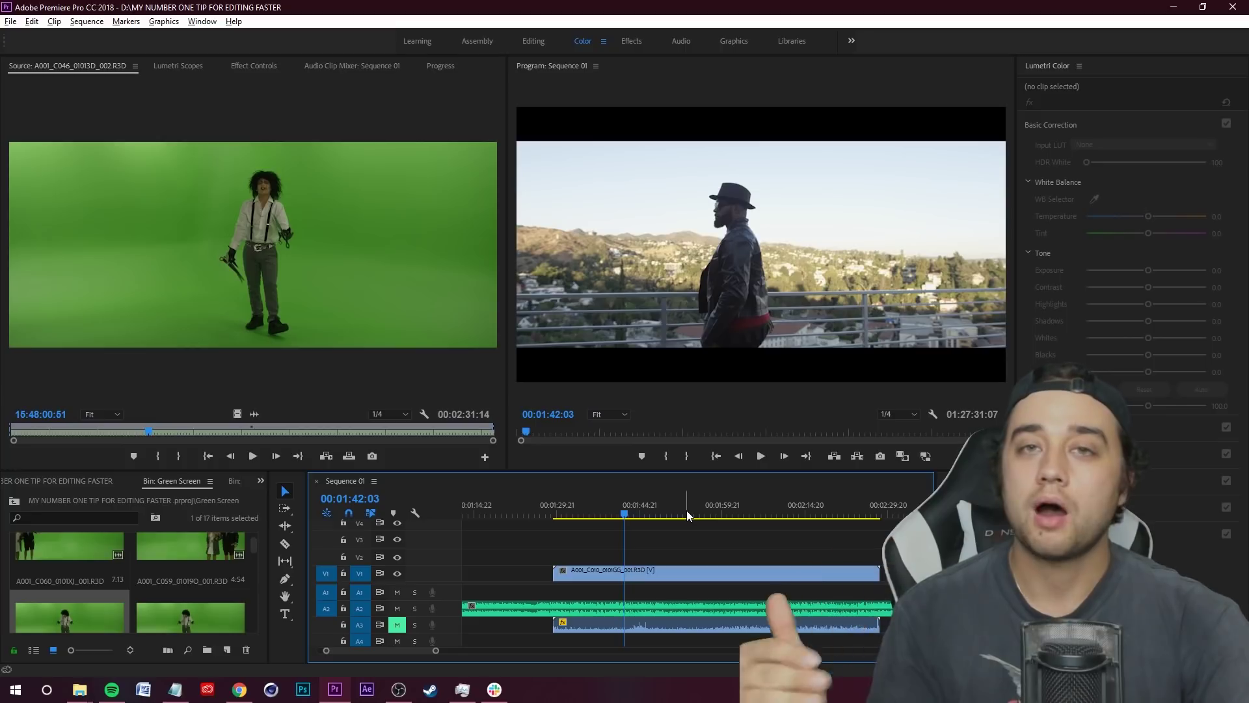
key("=")
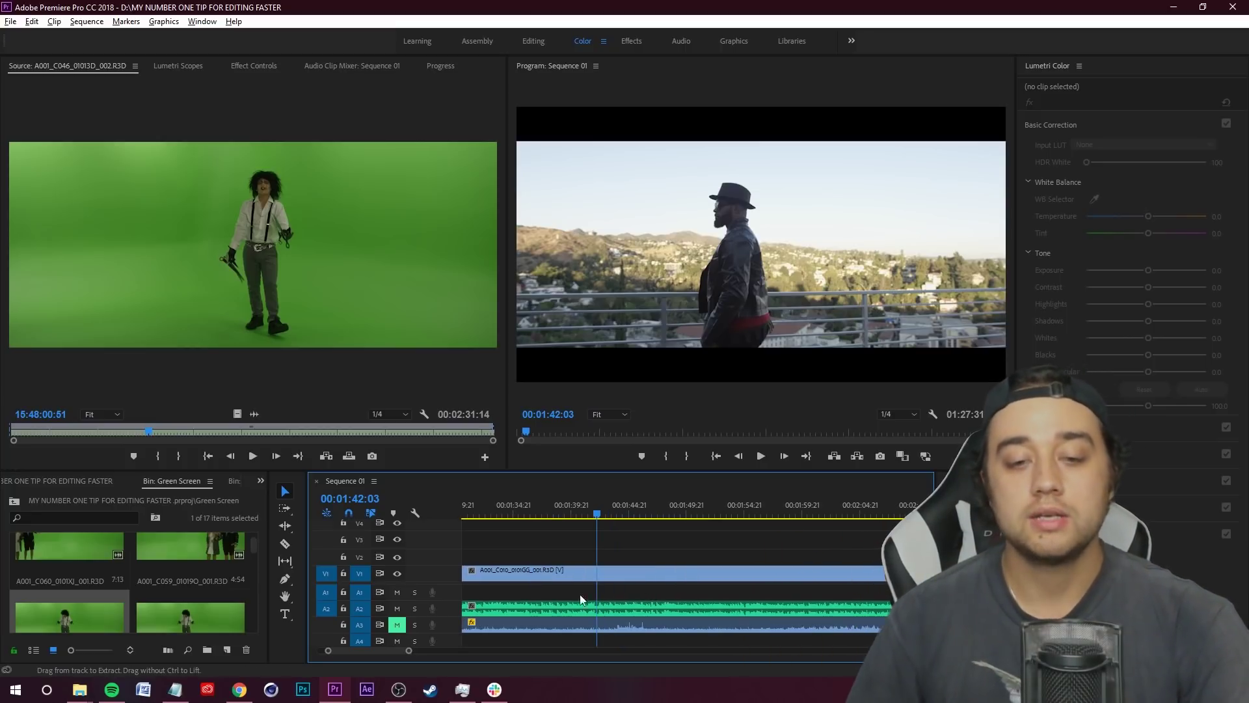
left_click_drag(428, 598, 449, 640)
Examine the layout of the whole sequence with its colour-labelled groups of clips.
key("-")
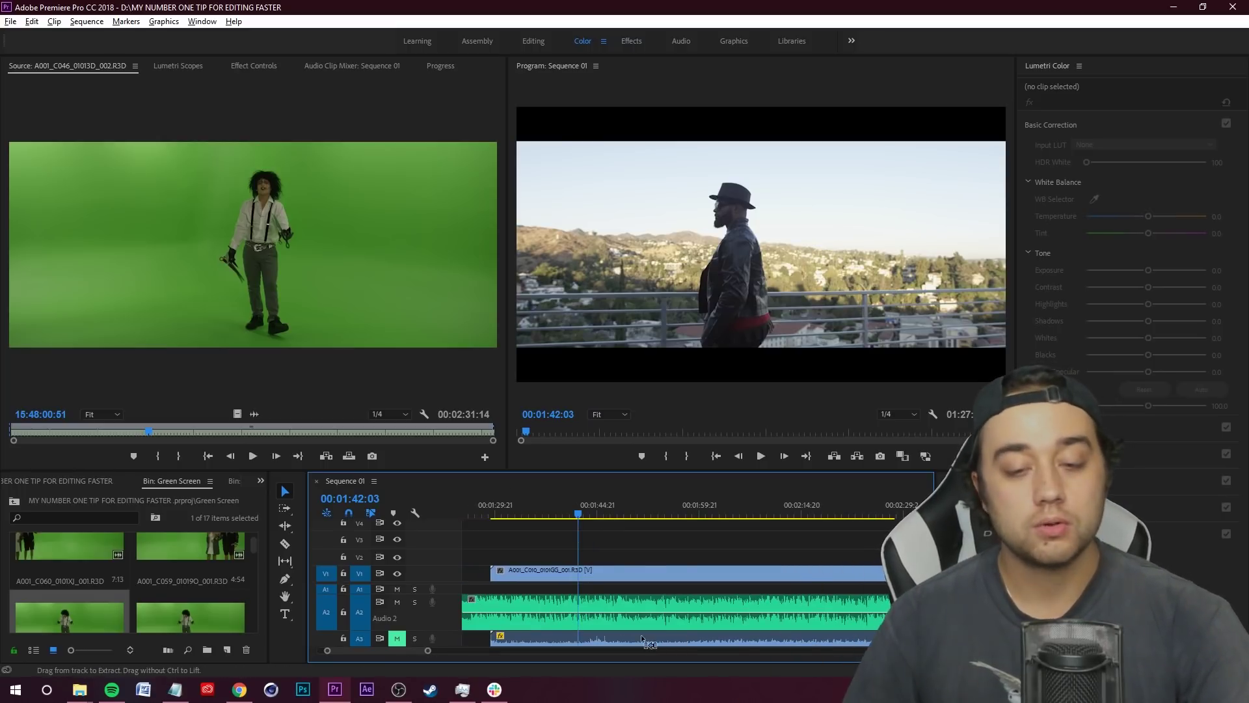
key("-")
key("-")
key("-")
key("=")
key("=")
key("=")
key("-")
key("-")
key("-")
key("-")
key("-")
key("-")
key("-")
key("-")
key("-")
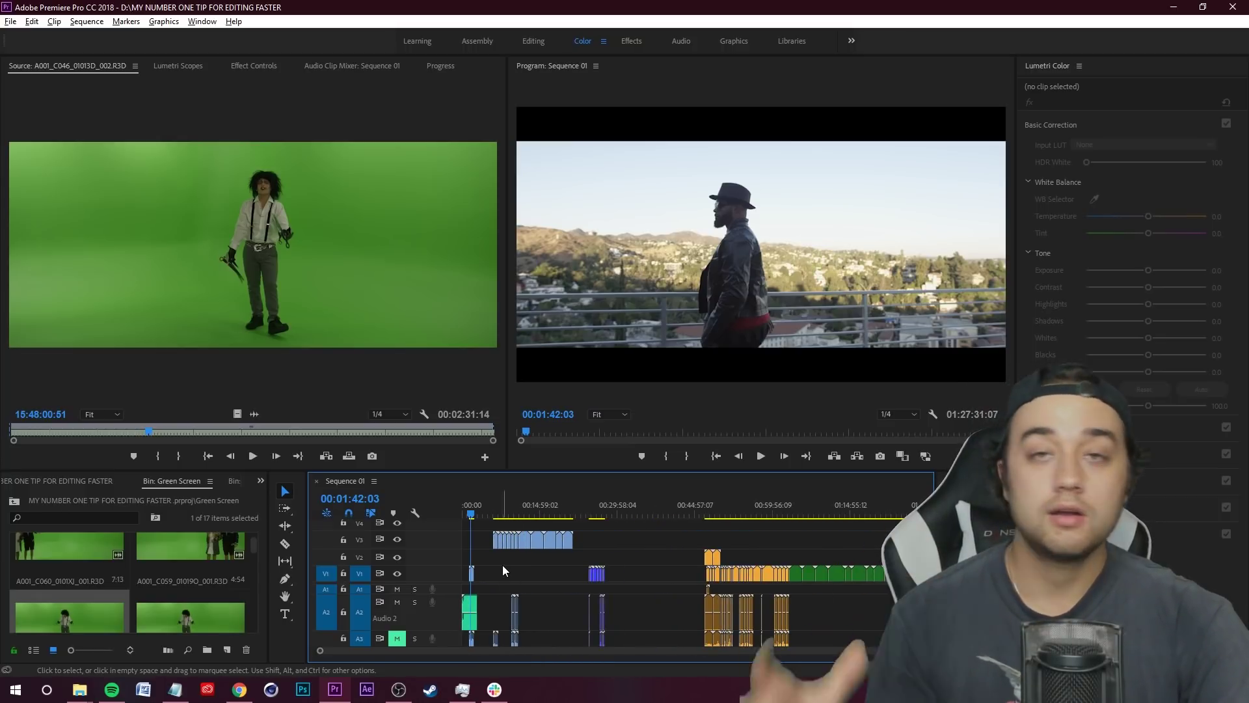
Examine how the A001_C010 clip lines up with the song on A2.
key("=")
key("=")
key("=")
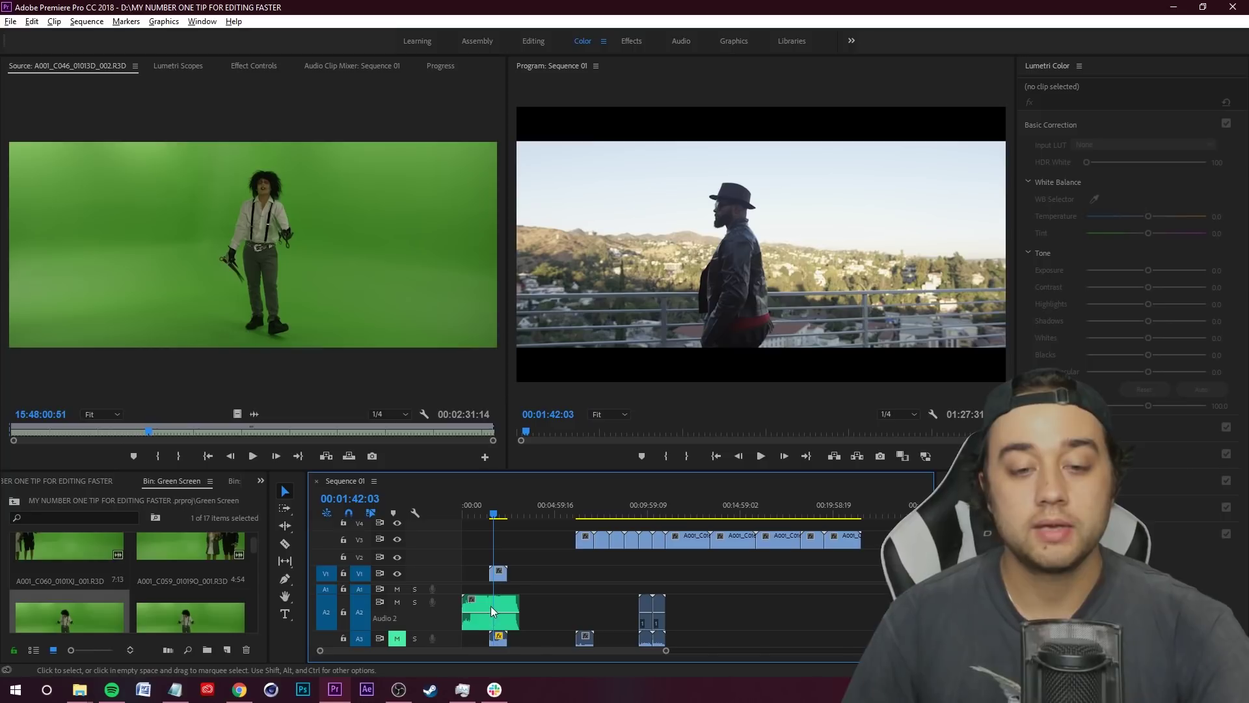
key("=")
key("=")
key("=")
key("=")
key("=")
mouse_move(448, 653)
left_mouse_down()
mouse_move(488, 653)
mouse_move(422, 653)
mouse_move(439, 654)
left_mouse_up()
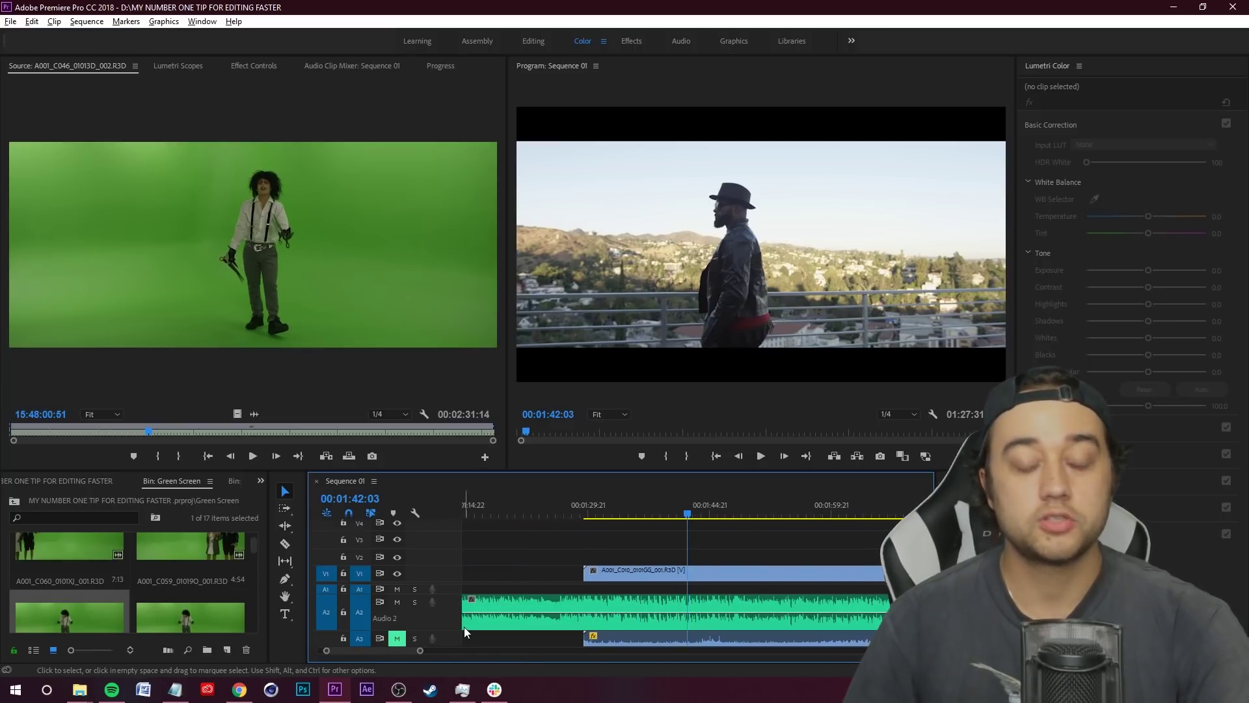
scroll(627, 600, "up", 1)
scroll(662, 623, "down", 4)
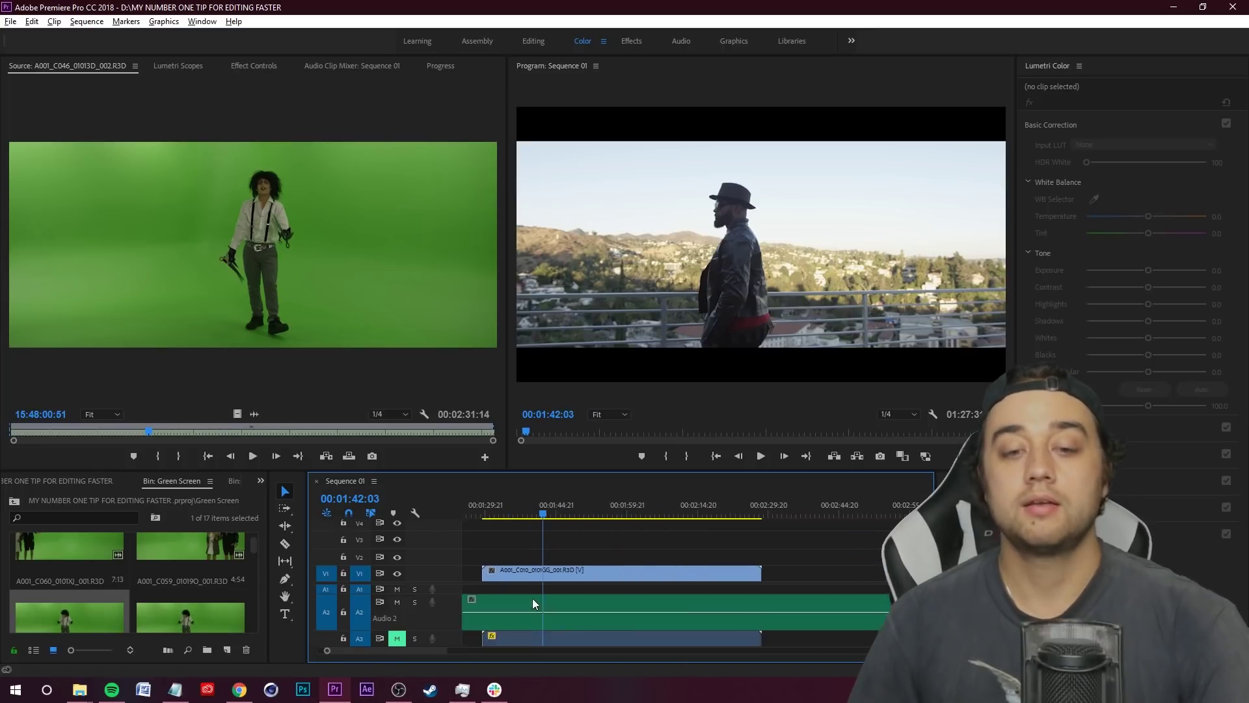
scroll(532, 603, "up", 3)
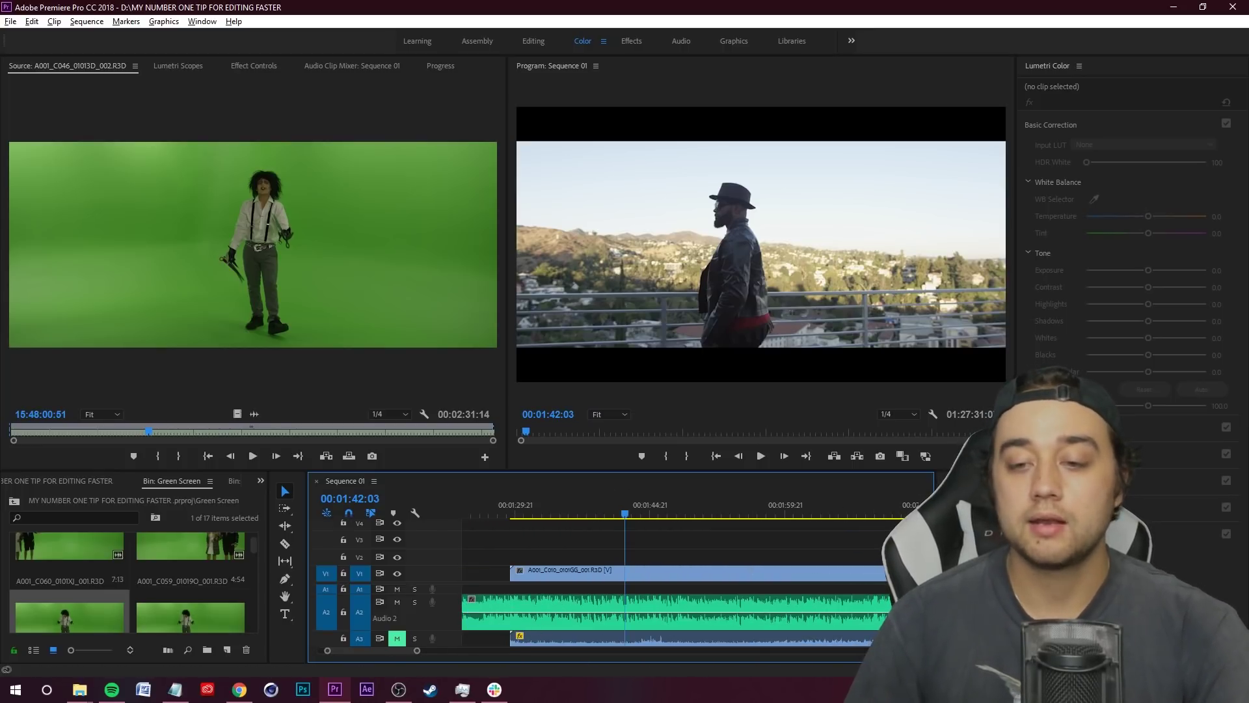
scroll(453, 625, "down", 1)
left_click_drag(453, 633, 453, 647)
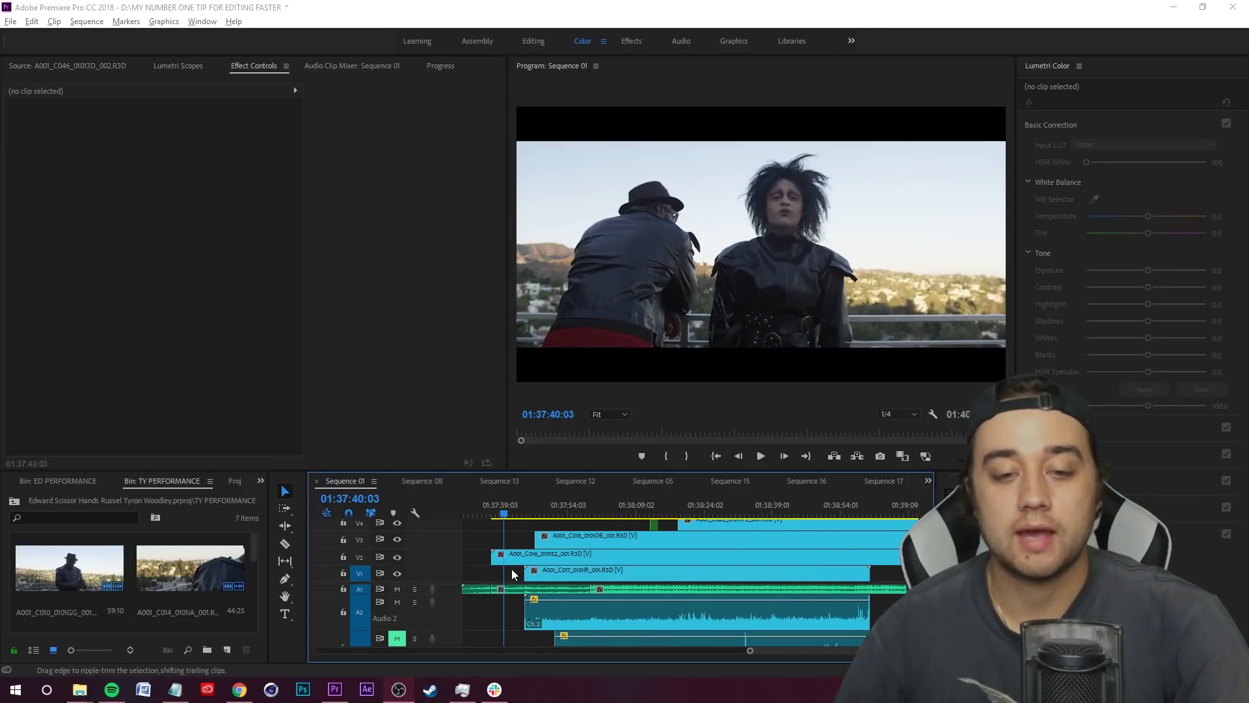
Move the playhead to 01:37:49:04 and examine the synced performance clips stacked on the video tracks.
scroll(512, 570, "up", 1)
left_click_drag(581, 512, 586, 511)
left_click(631, 537)
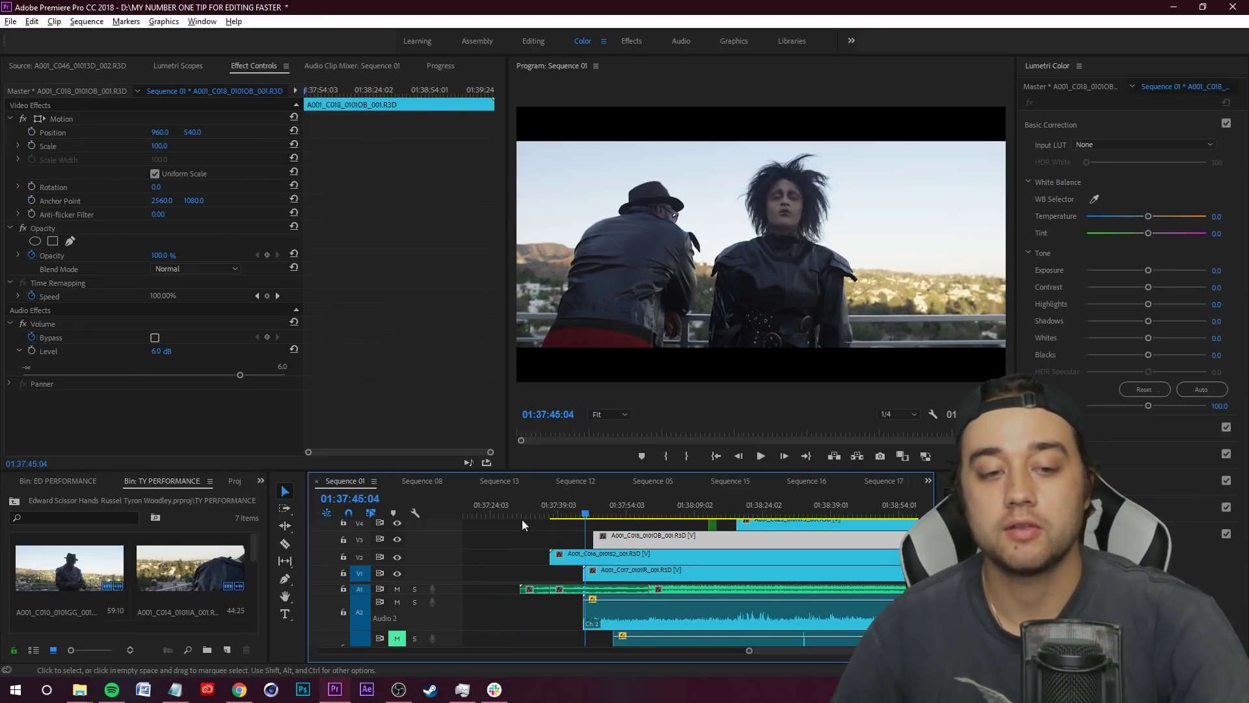
left_click_drag(602, 511, 607, 529)
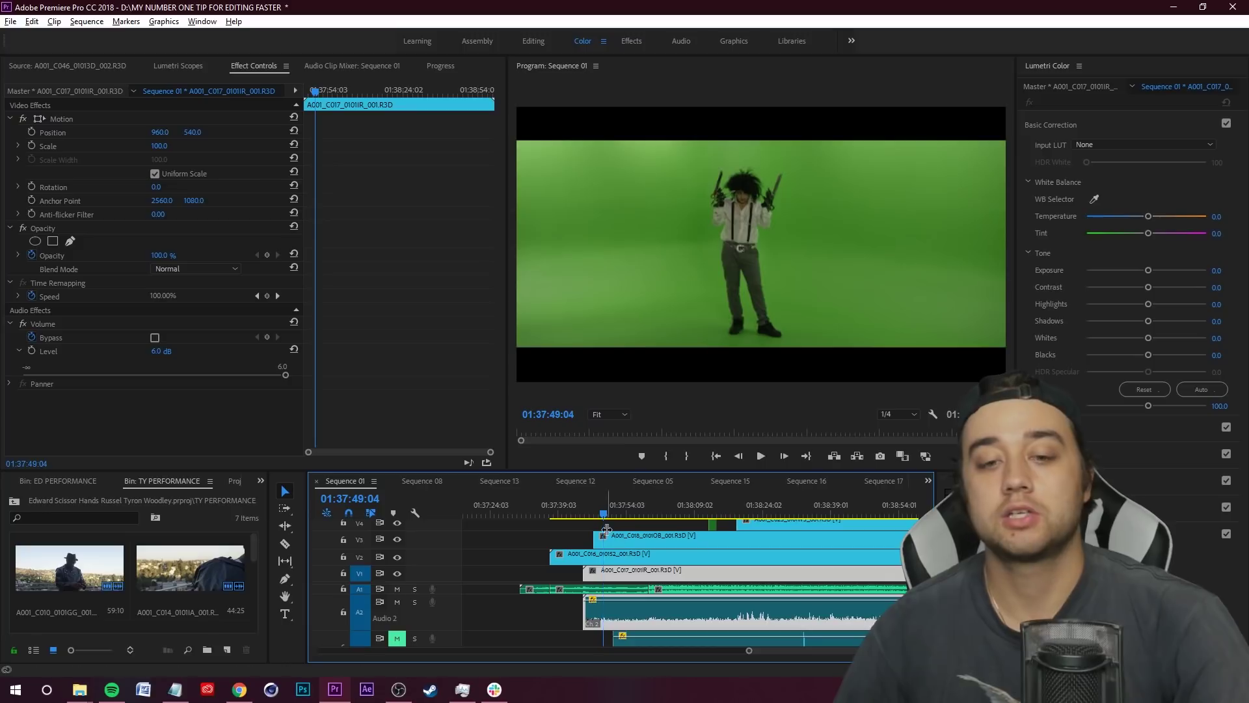
scroll(606, 534, "up", 5)
scroll(607, 549, "down", 1)
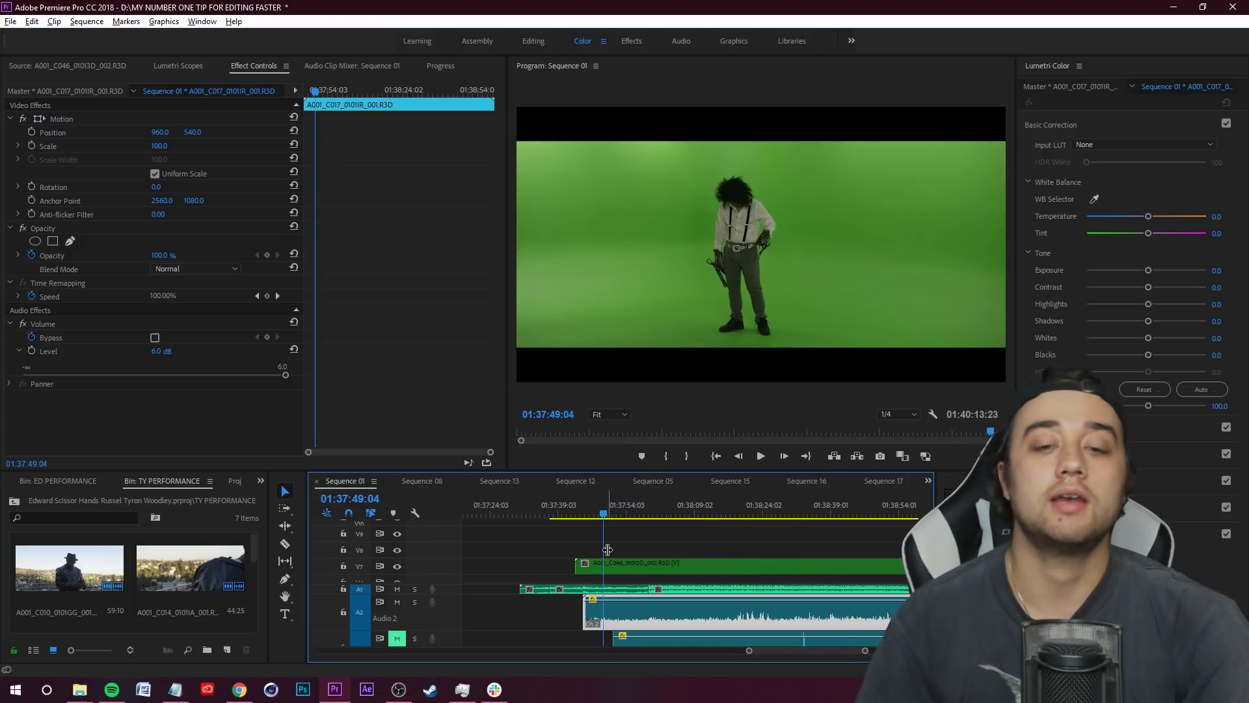
scroll(602, 553, "down", 3)
scroll(602, 557, "down", 3)
scroll(505, 558, "up", 3)
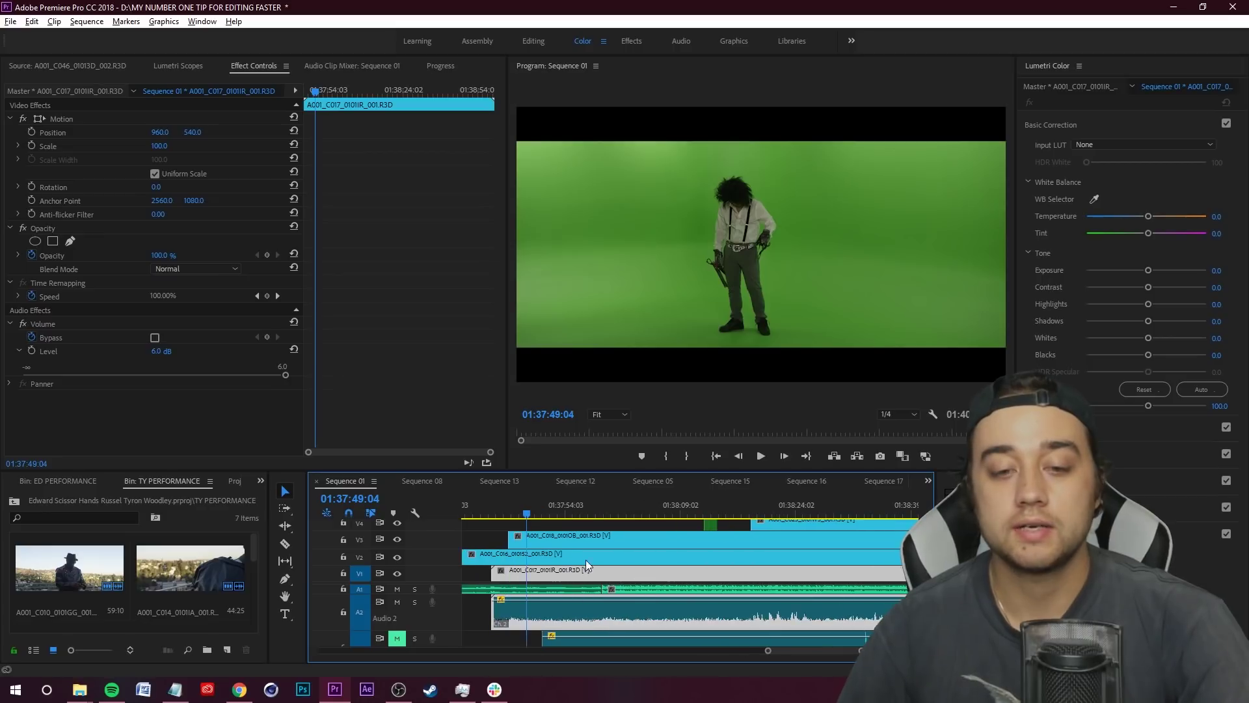
scroll(428, 547, "up", 2)
scroll(444, 556, "up", 3)
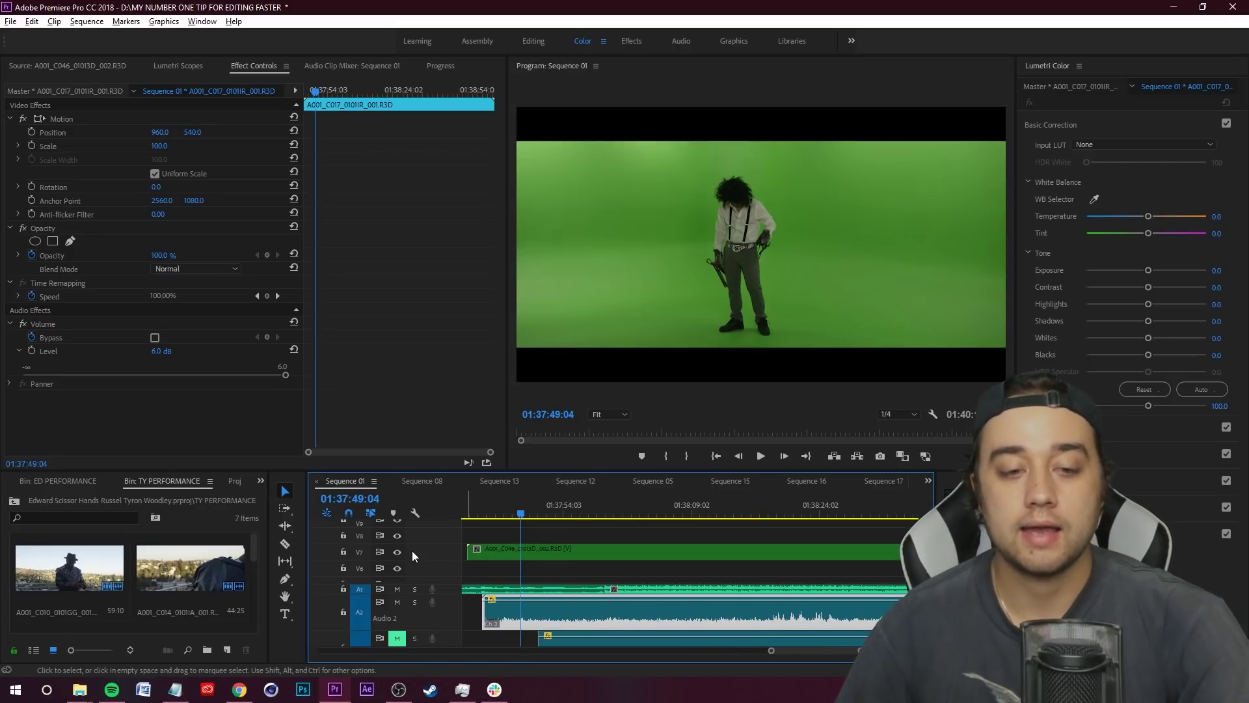
Hide video track V7 and briefly preview the performance clips below it around 01:38:00:20.
left_click(401, 548)
scroll(560, 535, "down", 3)
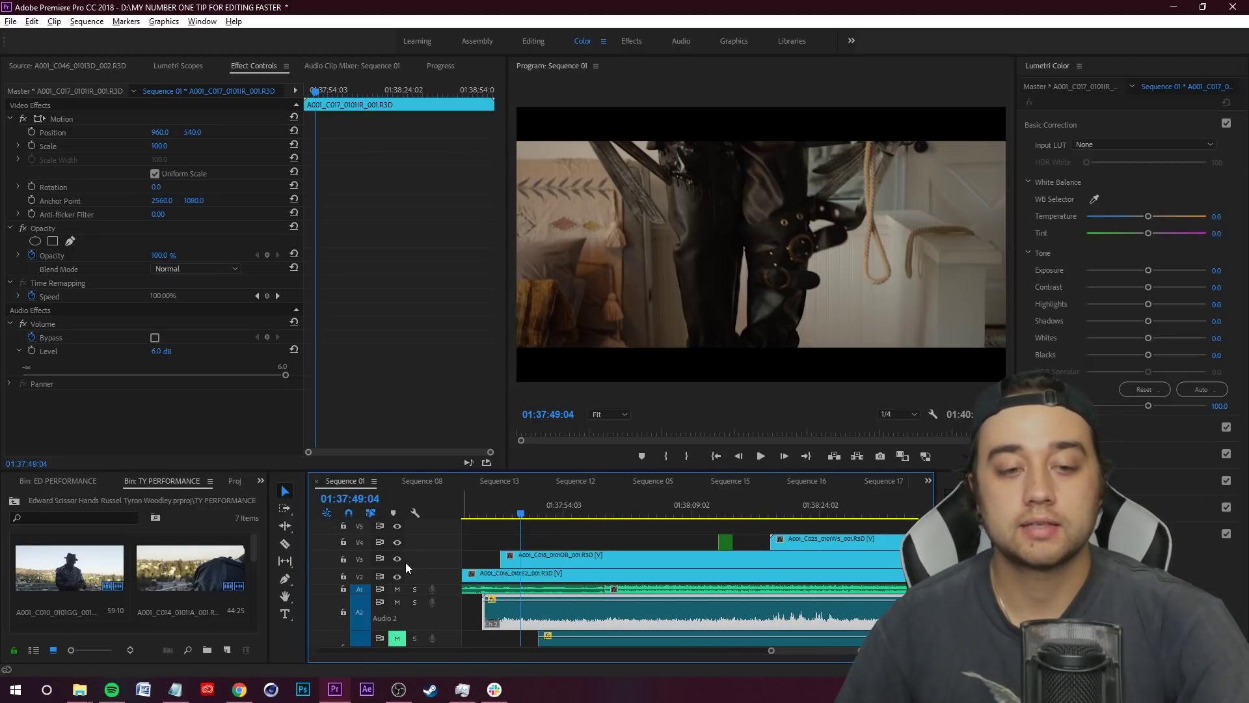
scroll(406, 568, "down", 1)
left_click_drag(644, 515, 626, 524)
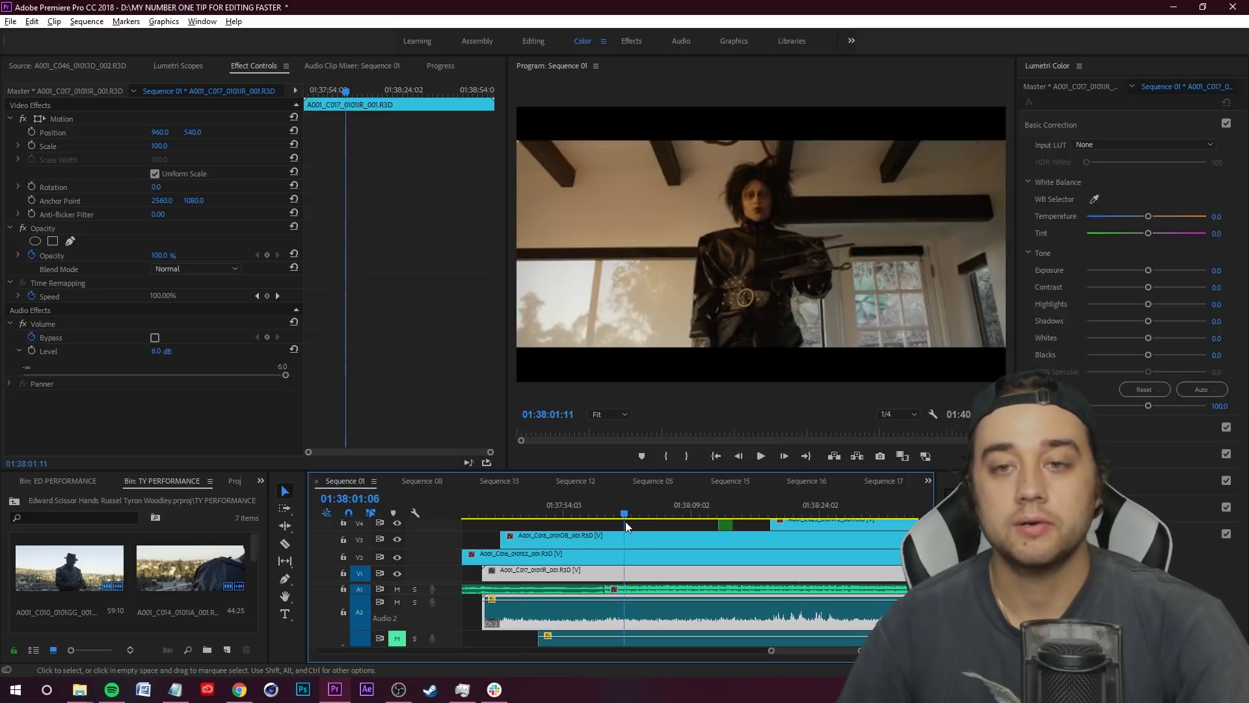
key("space")
key("space")
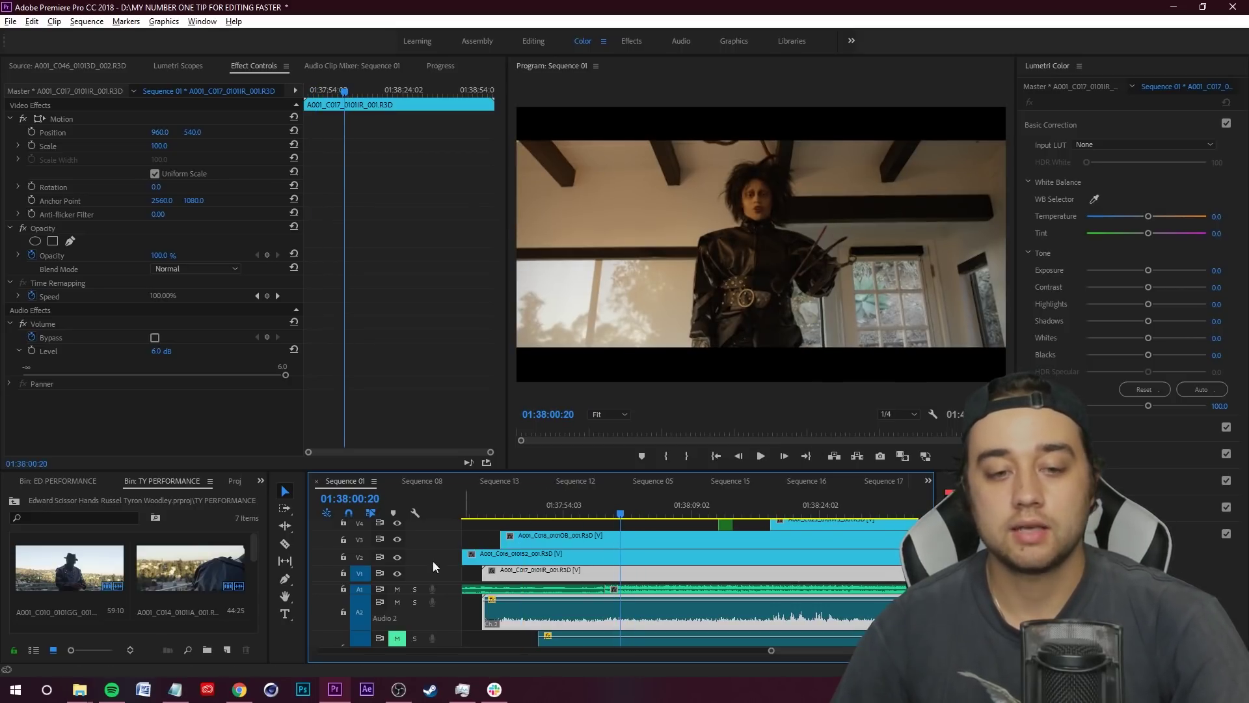
Hide video tracks V3 and V2 to compare the stacked takes with the A001_C017 clip on V1.
left_click(398, 540)
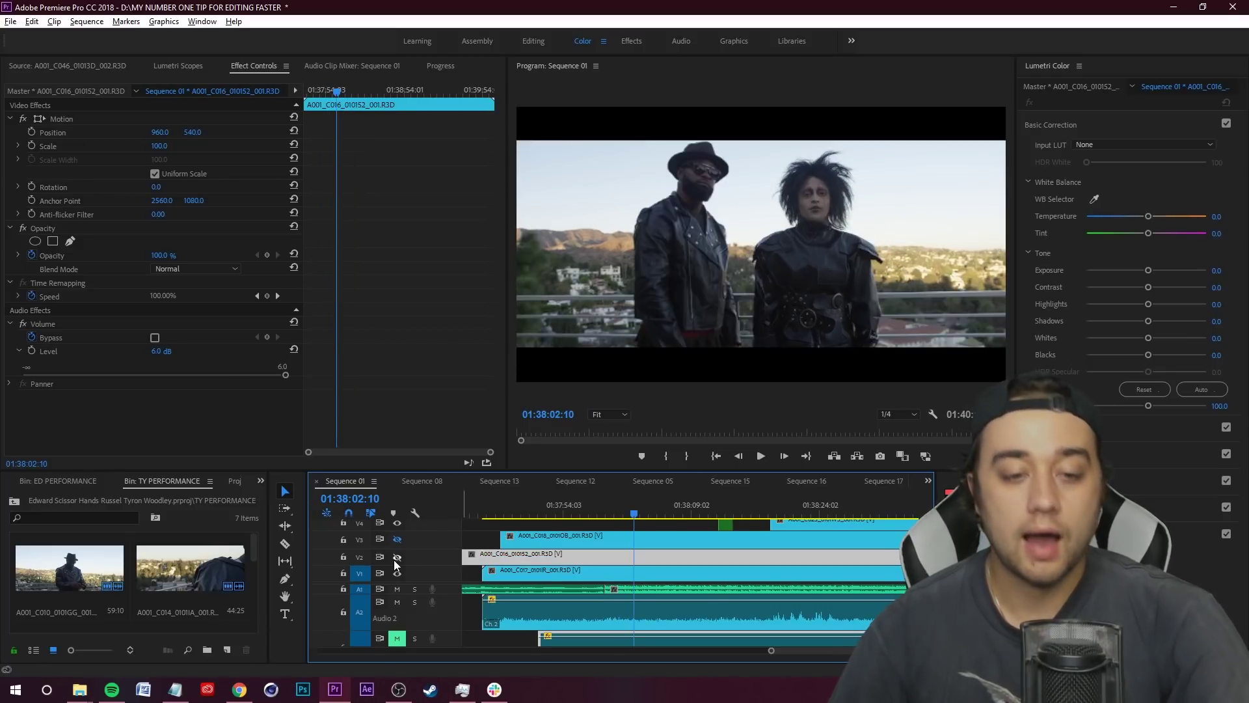
left_click(397, 558)
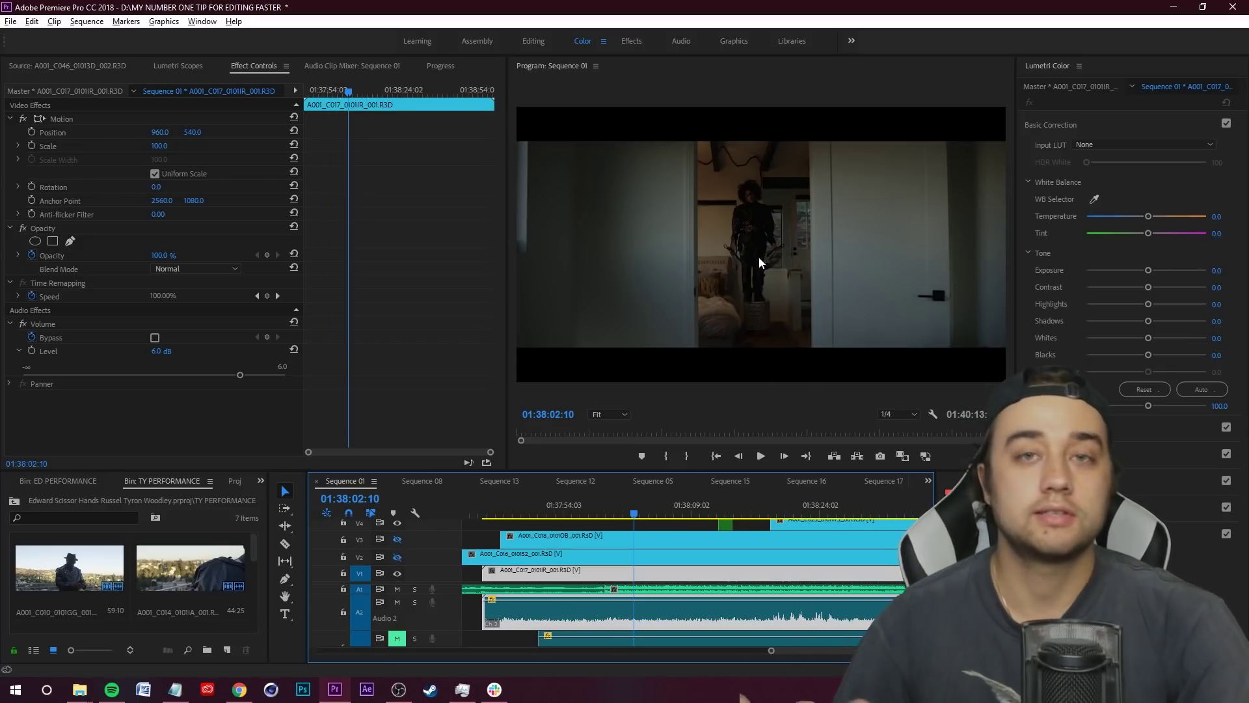
left_click(397, 557)
left_click(397, 540)
Select all the stacked performance clips across the video tracks and move them up two tracks, leaving V1 and V2 empty.
scroll(398, 547, "up", 3)
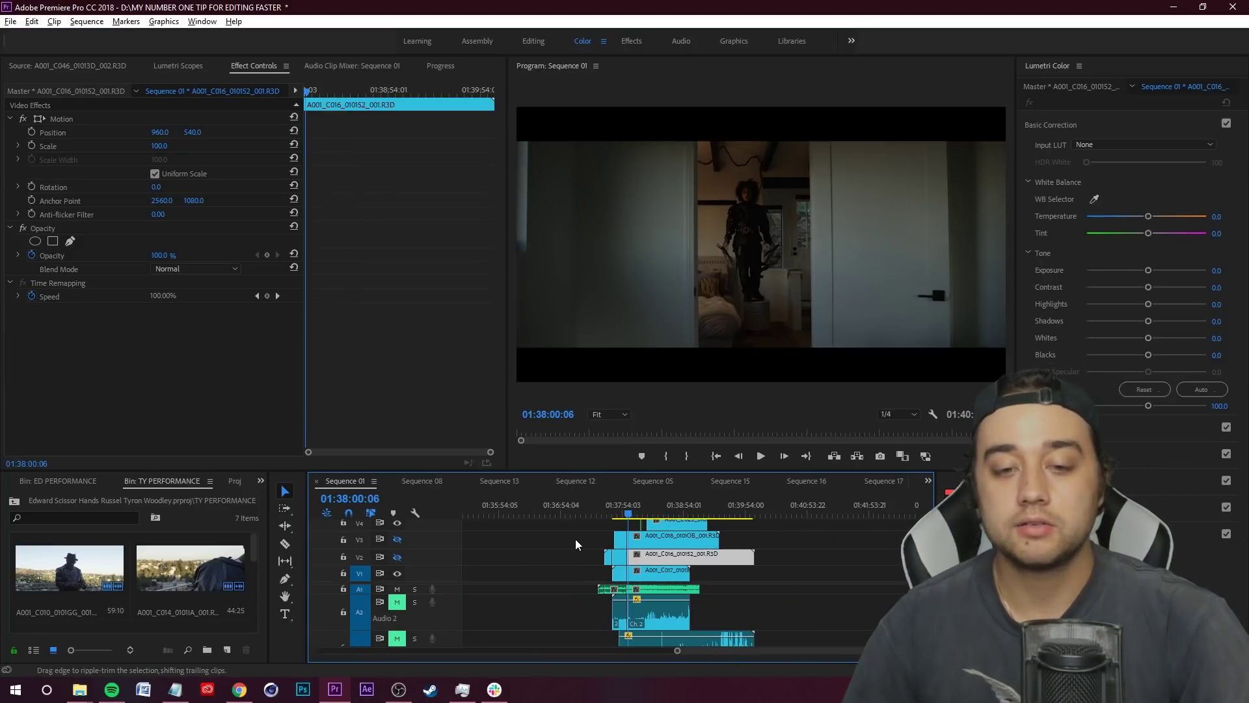
left_click_drag(576, 529, 753, 573)
scroll(754, 573, "up", 2)
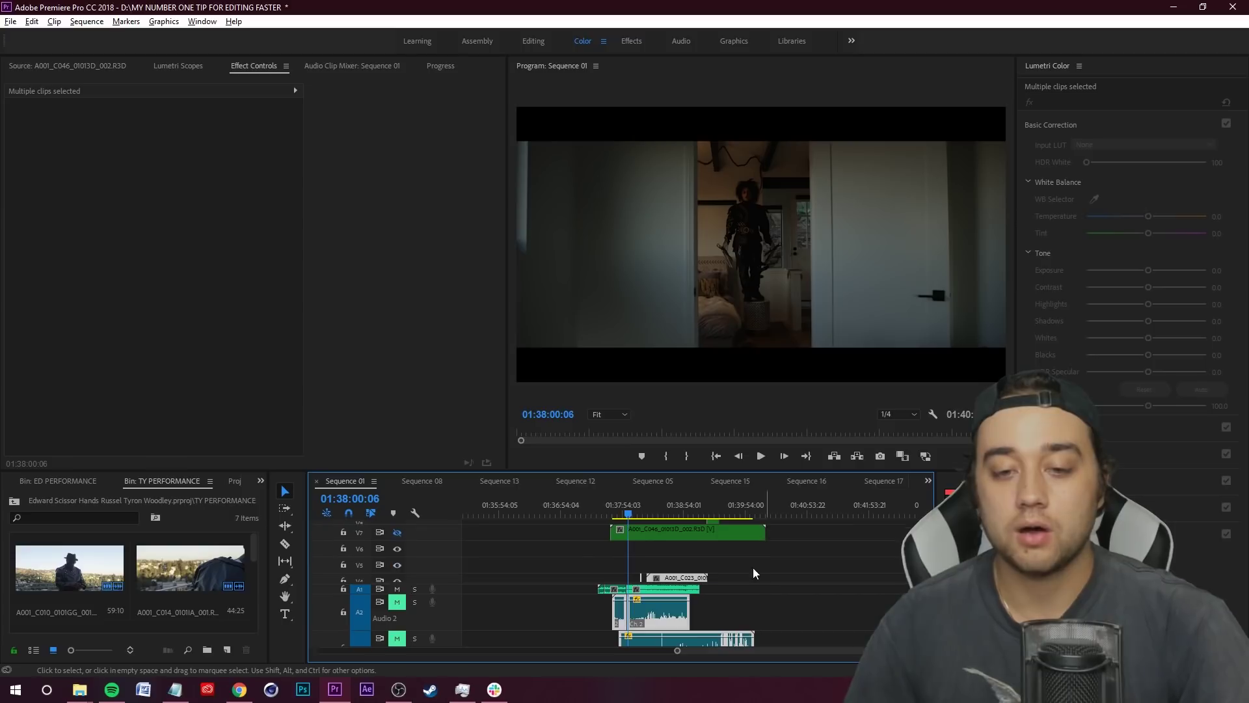
left_click_drag(559, 527, 890, 567)
scroll(746, 563, "up", 3)
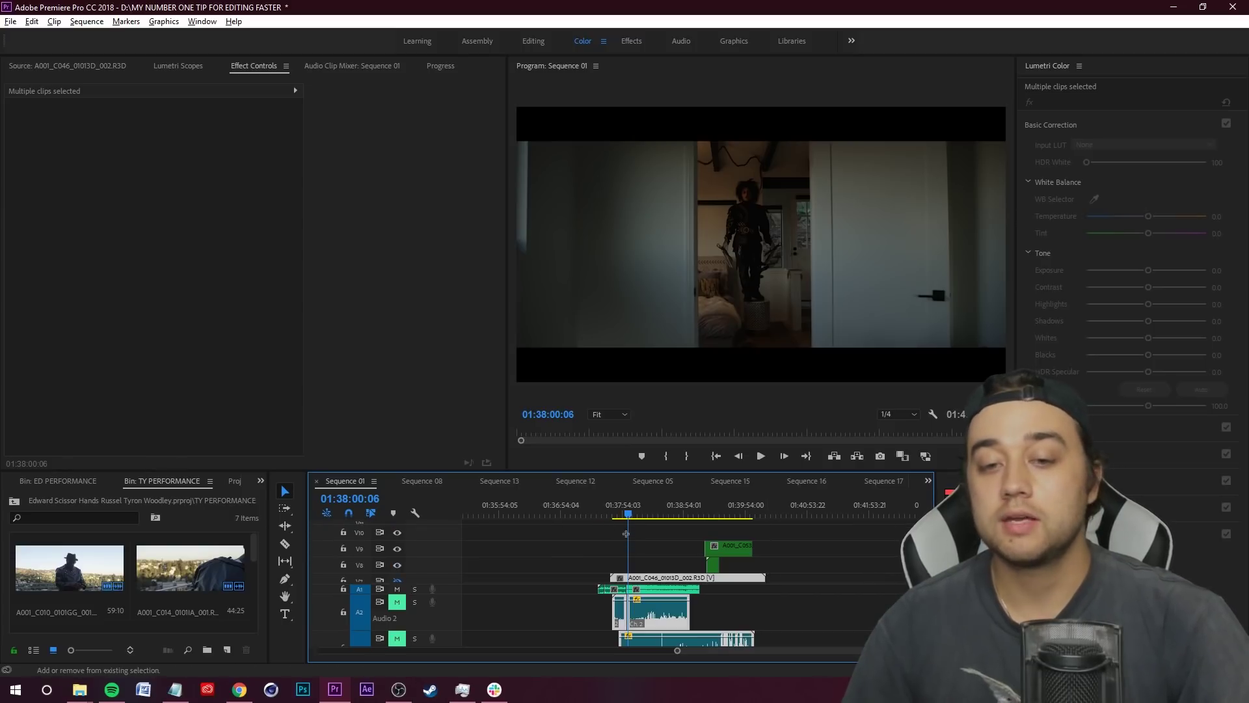
left_click_drag(592, 524, 838, 572)
scroll(748, 561, "down", 5)
scroll(624, 557, "down", 2)
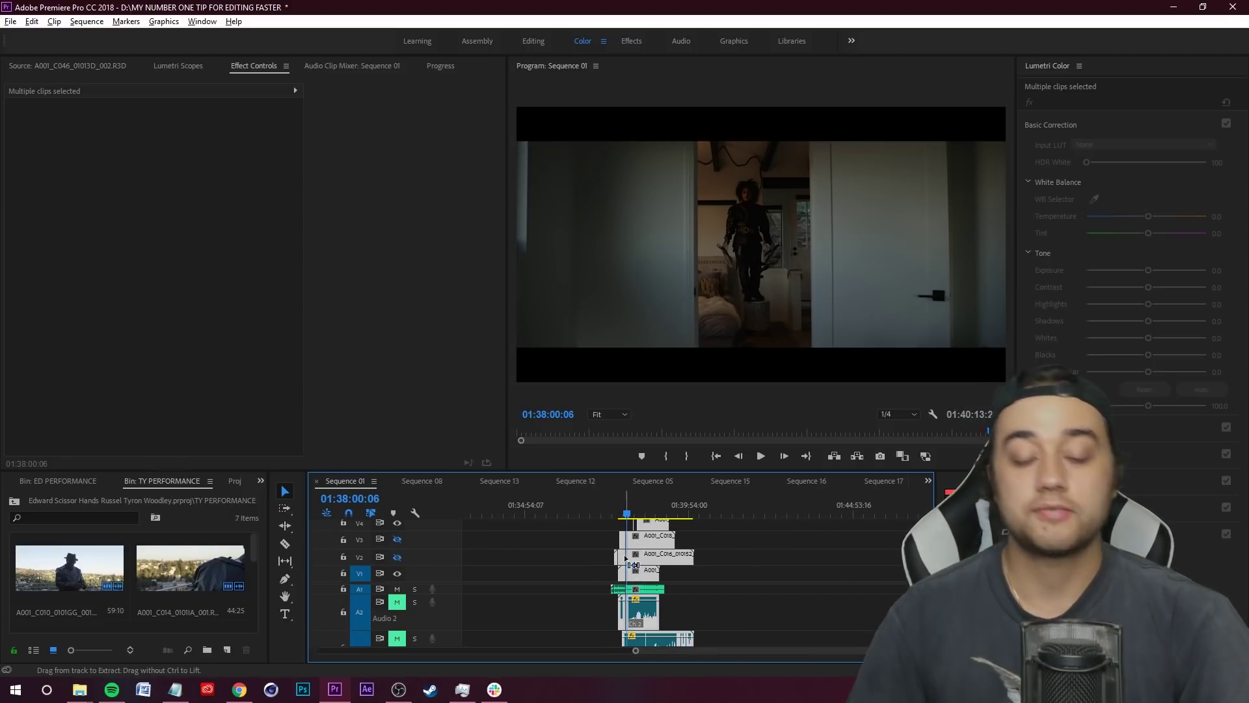
scroll(634, 565, "up", 8)
mouse_move(673, 586)
left_mouse_down()
mouse_move(696, 575)
mouse_move(687, 565)
left_mouse_up()
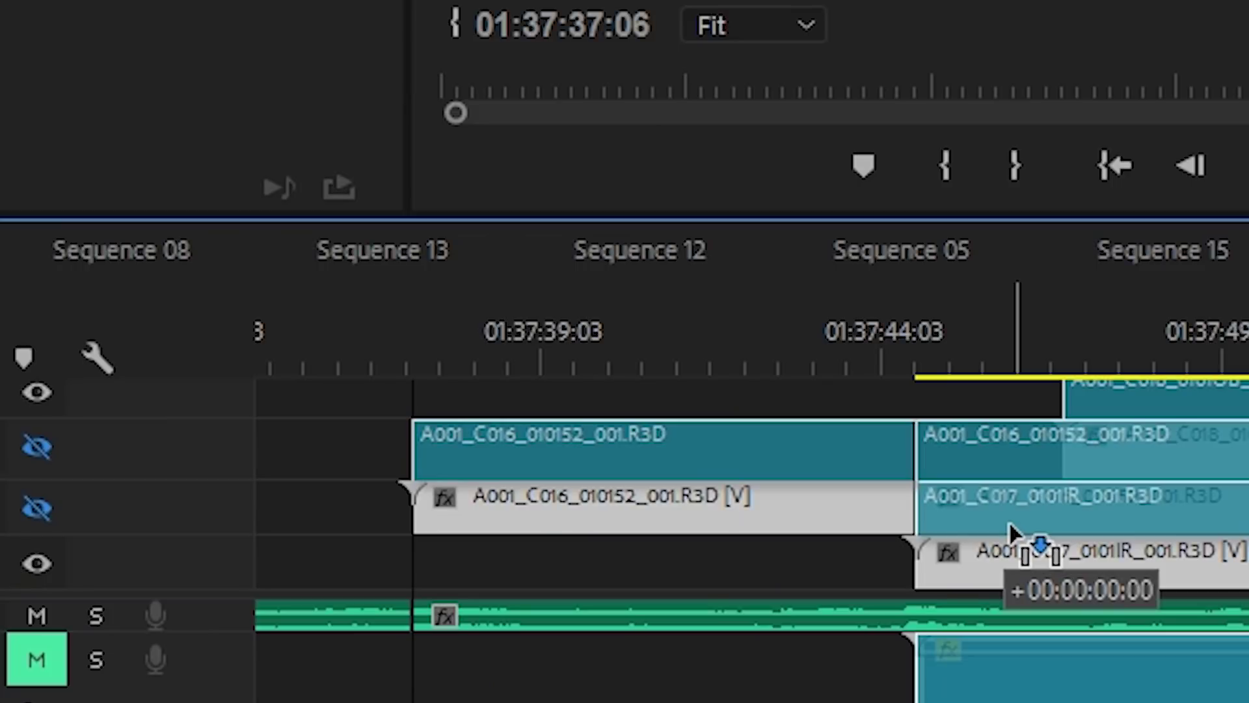
left_click_drag(1012, 532, 1012, 534)
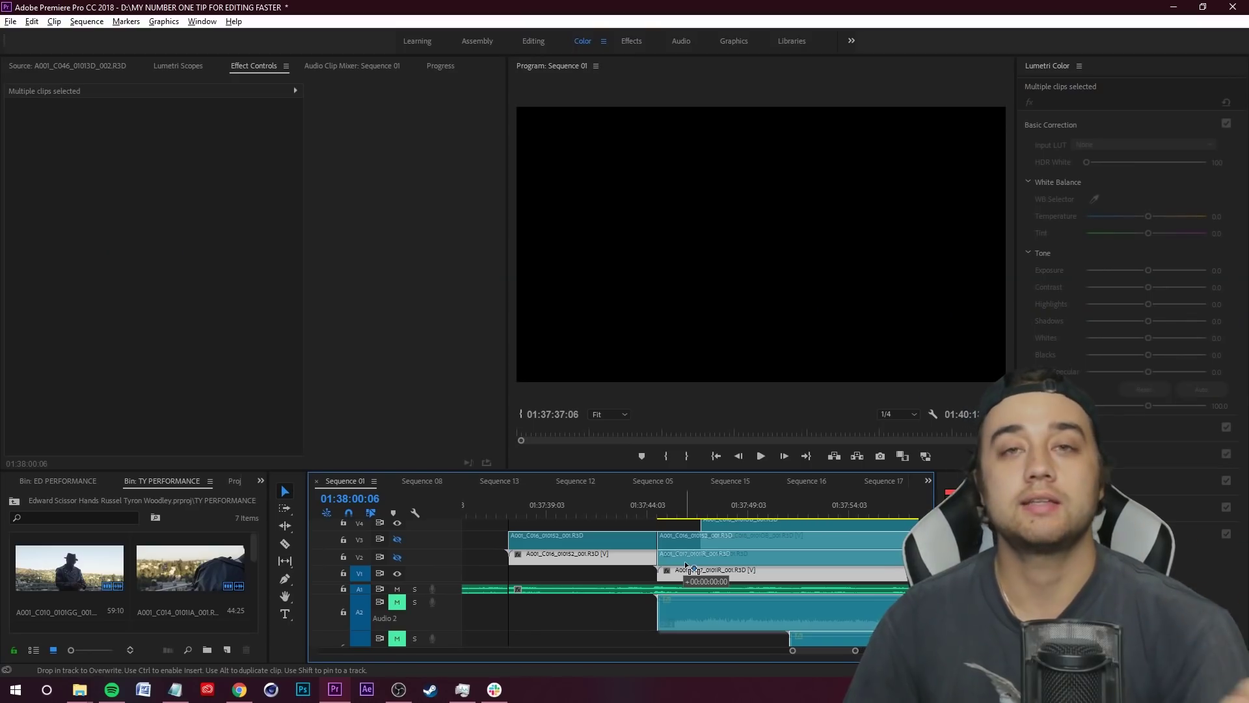
left_click_drag(687, 565, 680, 551)
left_click(626, 575)
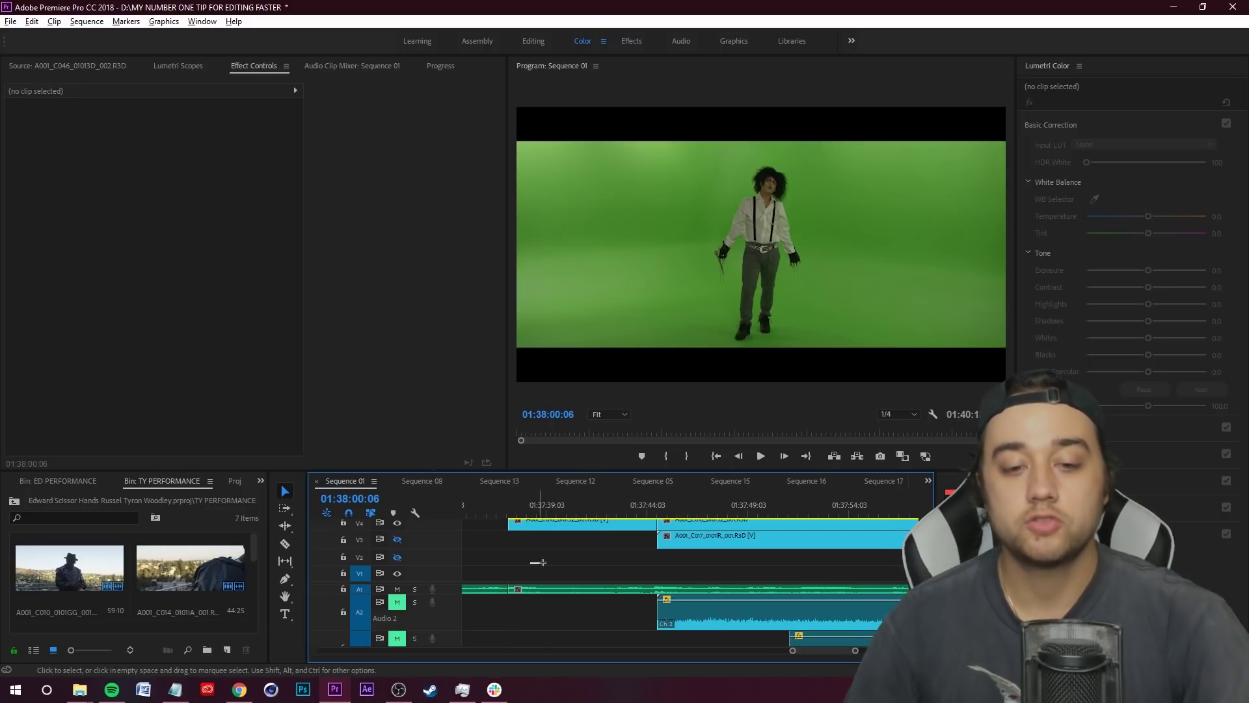
Split the A001_C017 clip on V3 at 01:38:00:22 and move the short section before the cut down to V1.
left_click_drag(651, 574, 654, 573)
scroll(653, 573, "down", 3)
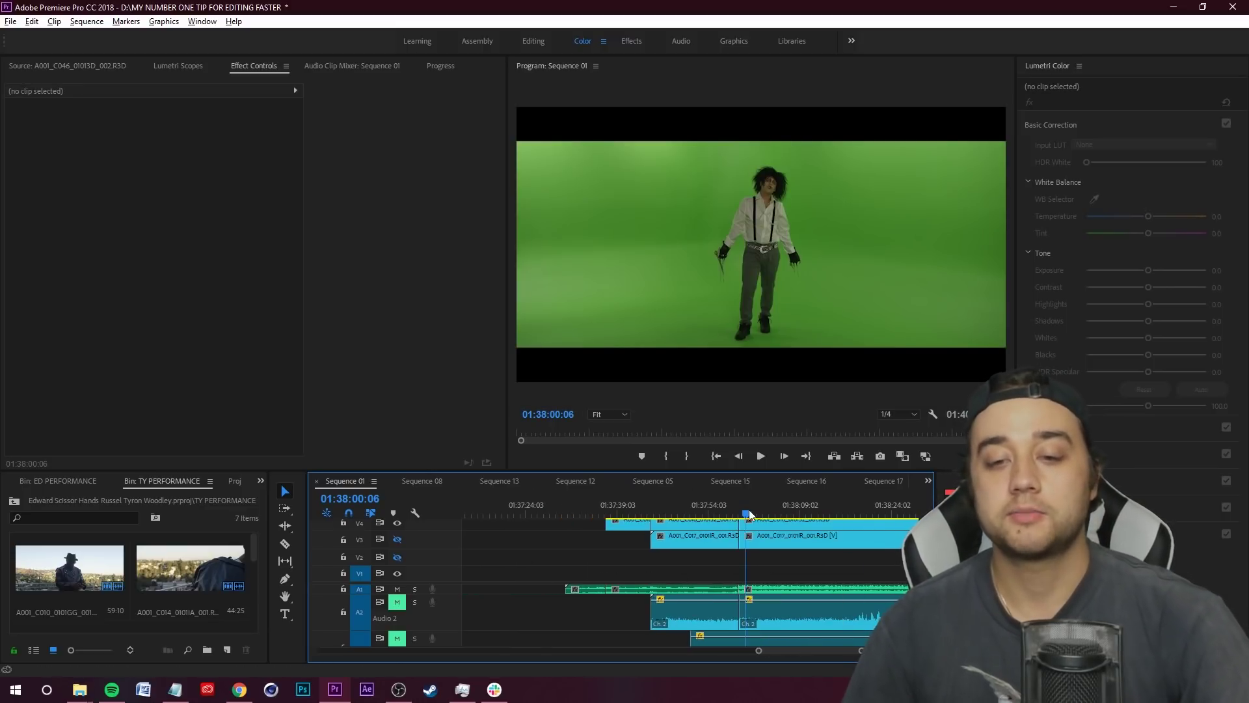
key("equal")
key("equal")
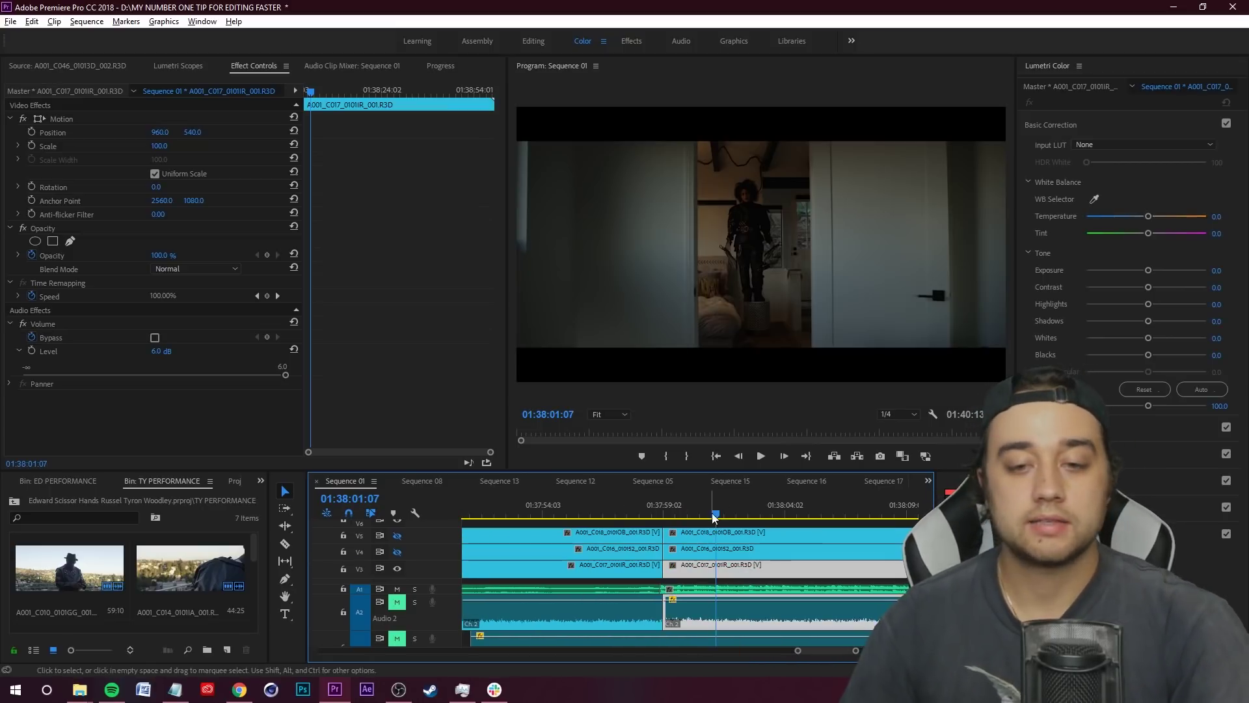
left_click_drag(712, 512, 708, 516)
key("ctrl+k")
scroll(695, 555, "down", 2)
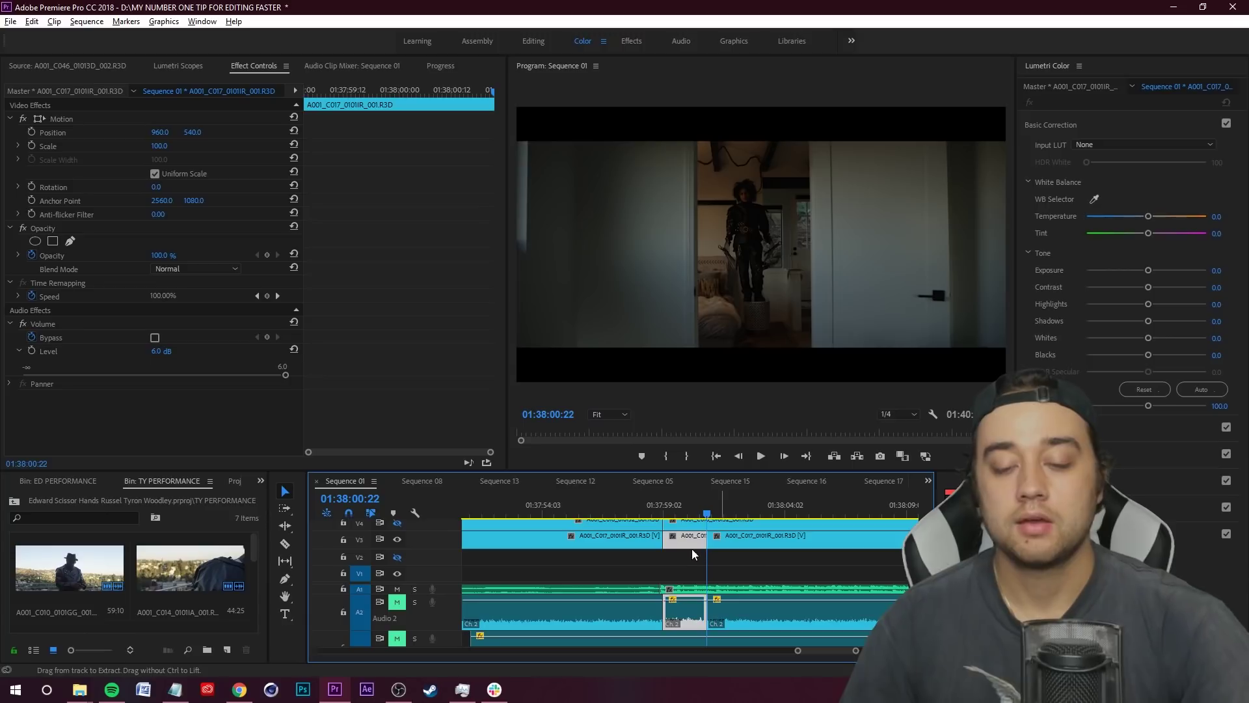
left_click_drag(691, 558, 690, 572)
Hide video track V3 and preview the section on V1 from 01:37:58:16.
left_click_drag(683, 509, 667, 514)
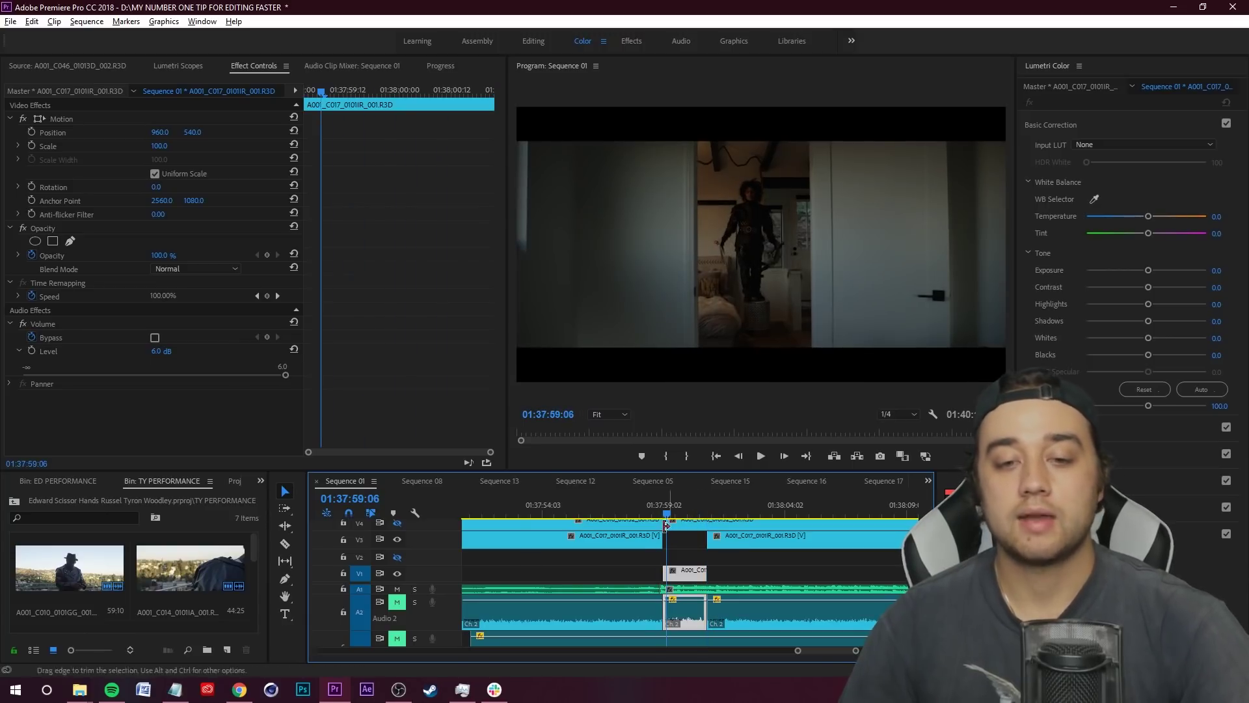
scroll(428, 548, "up", 2)
scroll(508, 549, "down", 3)
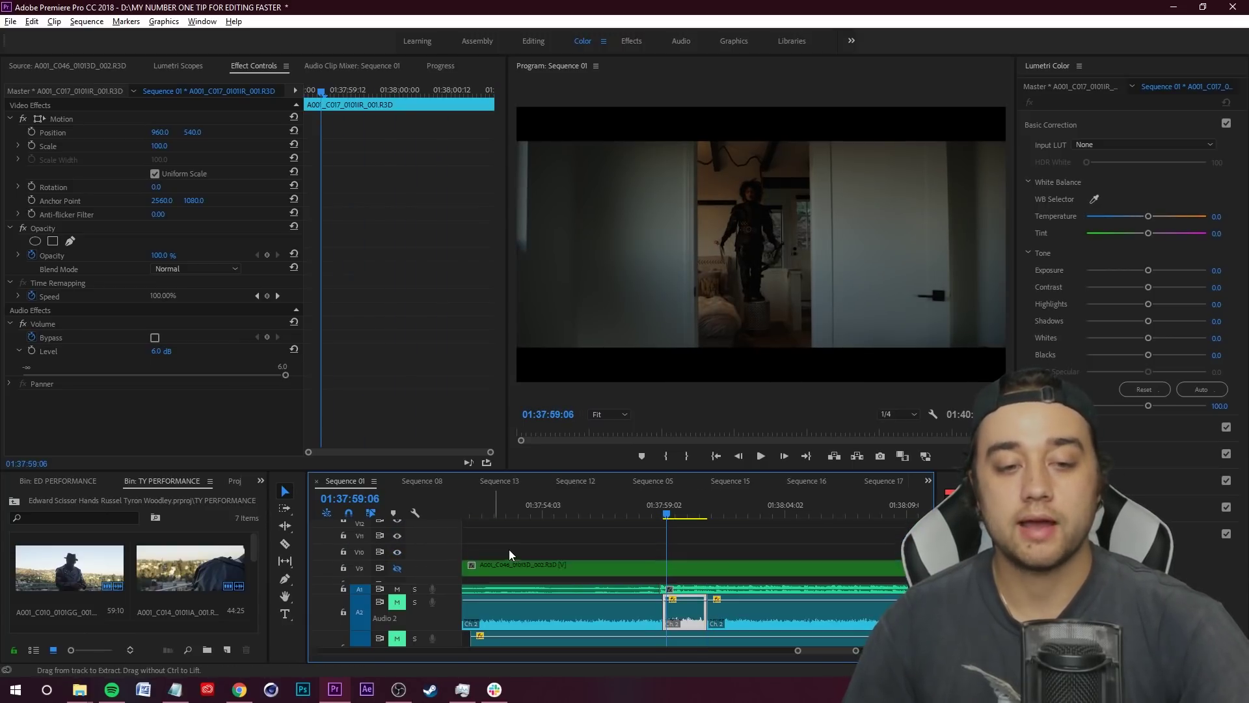
scroll(509, 549, "up", 1)
left_click_drag(673, 514, 653, 533)
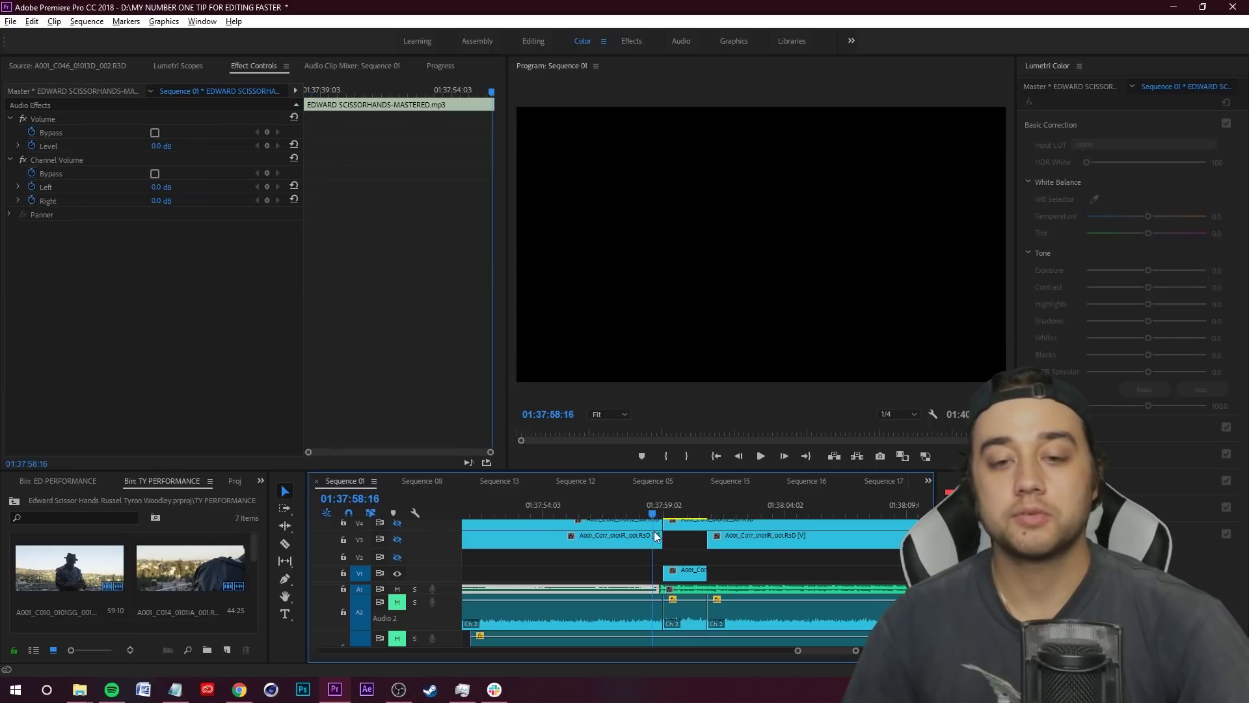
left_click(702, 555)
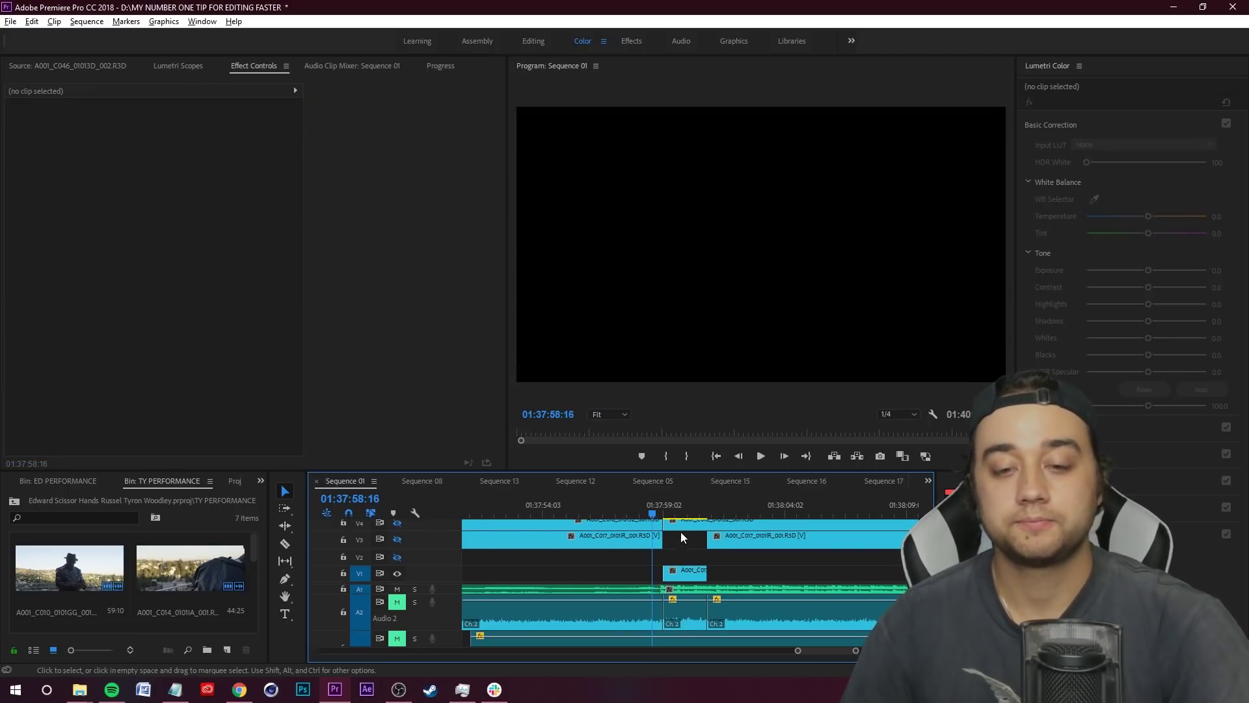
key("space")
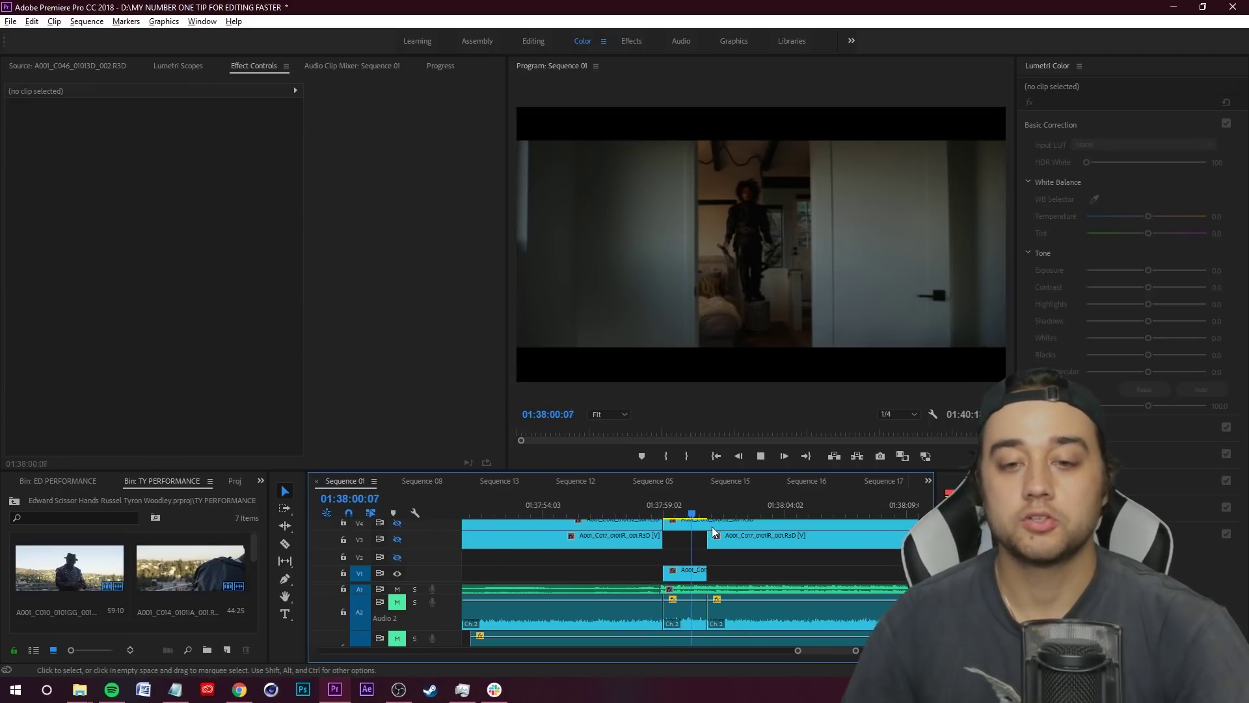
key("Up")
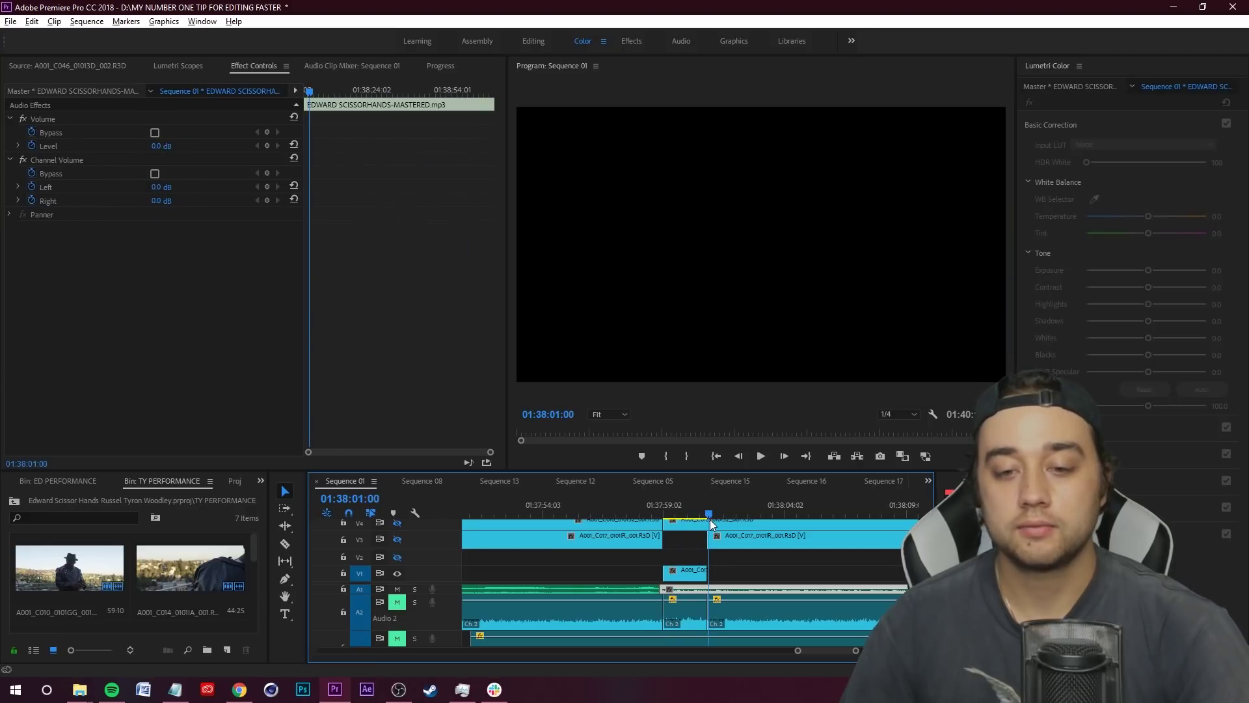
Show track V5, cut out the A001_C018 section between 01:38:00:22 and 01:38:03:16, and move it to V1 behind the first section.
scroll(716, 564, "up", 1)
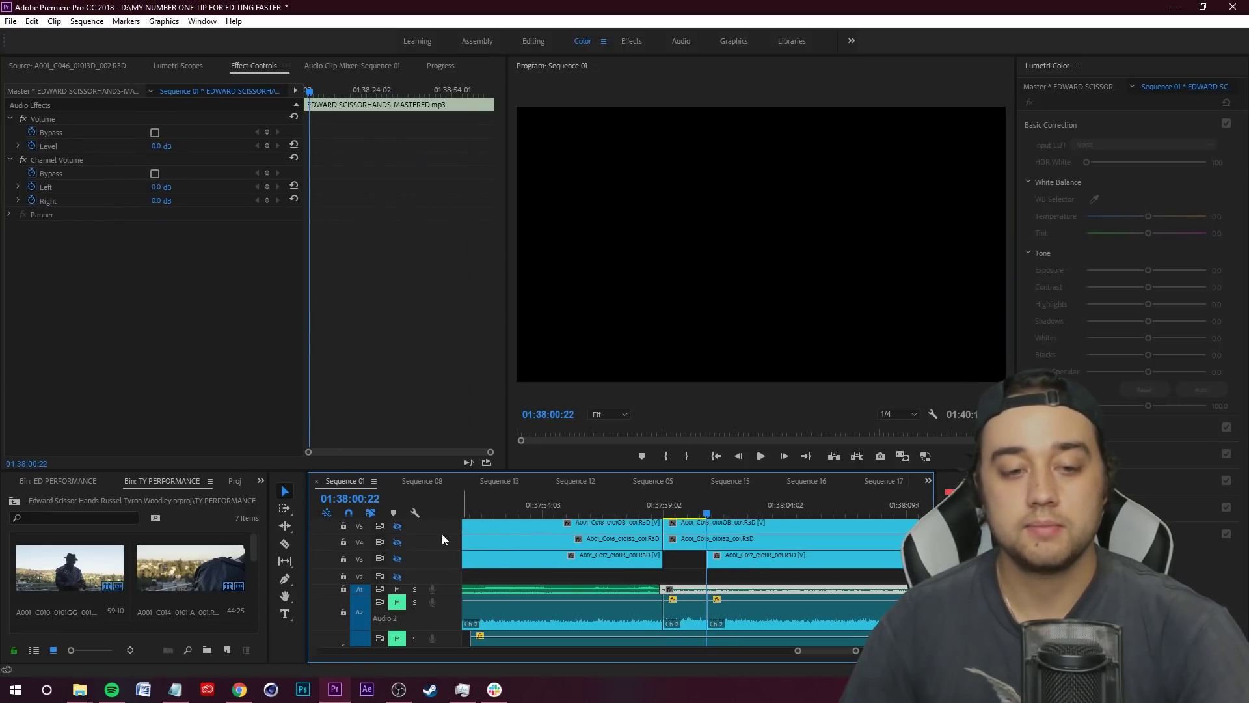
left_click(736, 526)
scroll(747, 532, "down", 1)
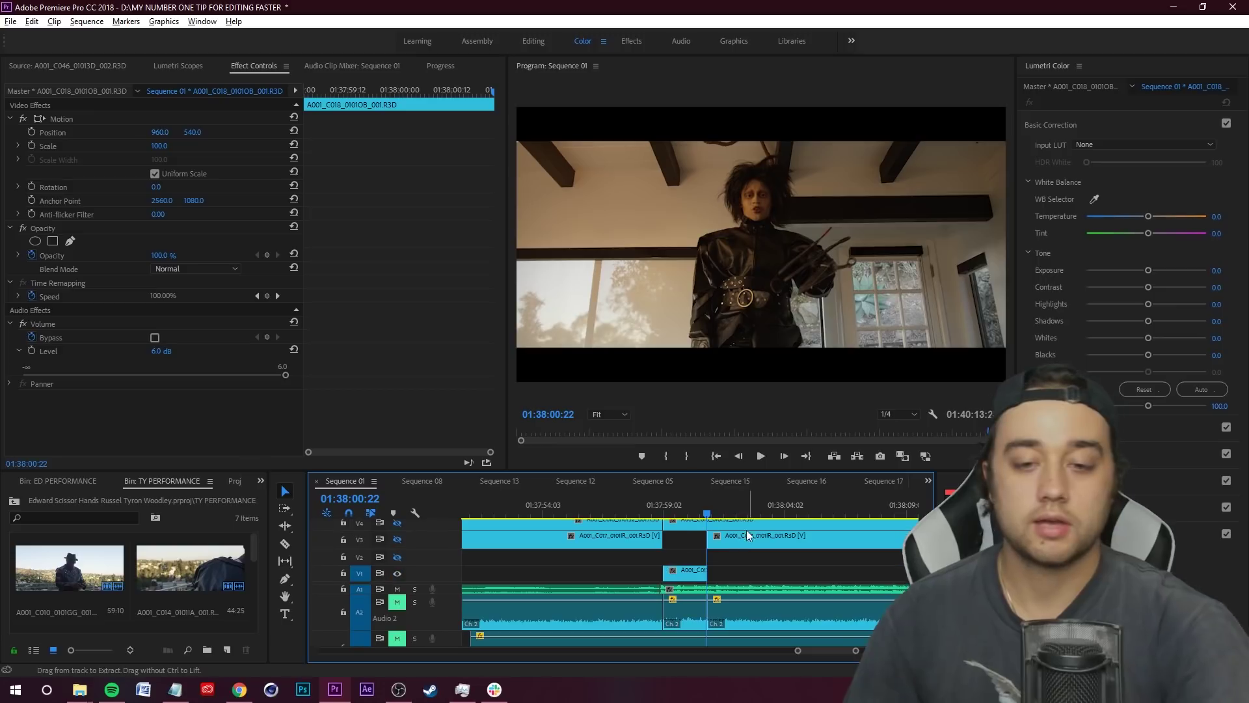
left_click_drag(709, 511, 774, 513)
scroll(800, 558, "up", 3)
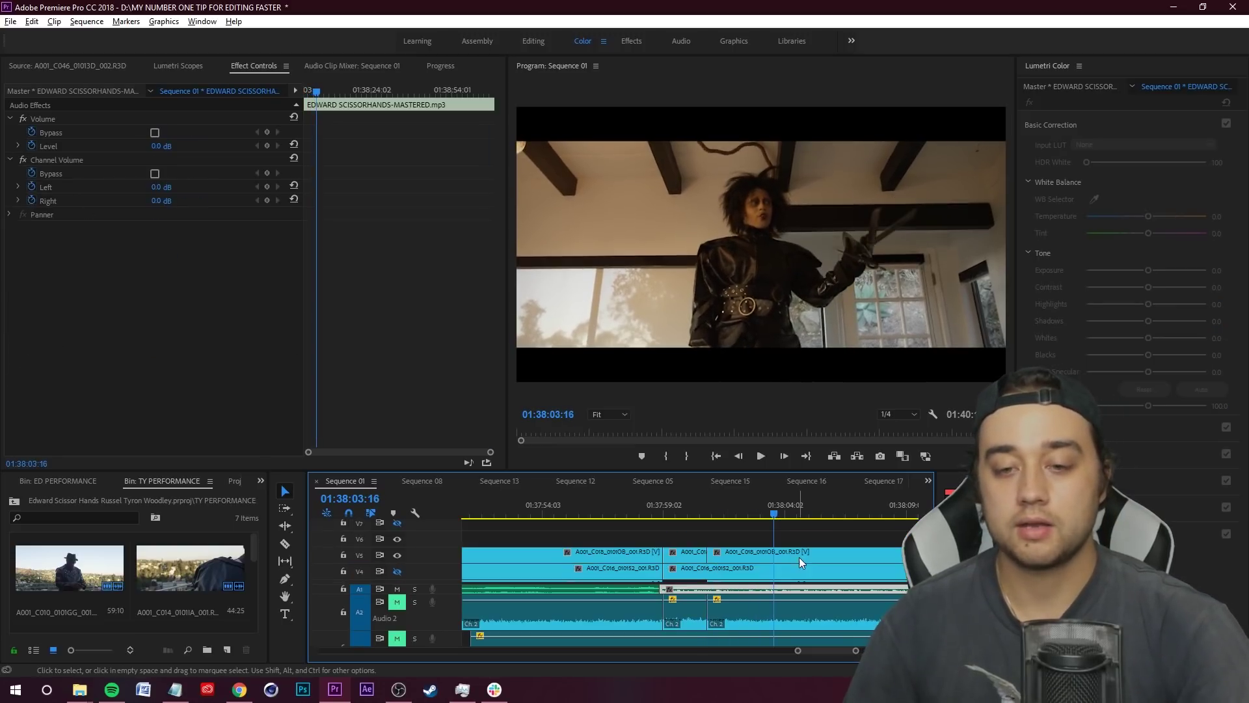
left_click(757, 557)
scroll(752, 545, "down", 2)
left_click_drag(736, 522, 739, 580)
Hide video track V5, mute audio track A1, and play the two V1 sections from 01:38:00:01.
scroll(447, 544, "up", 1)
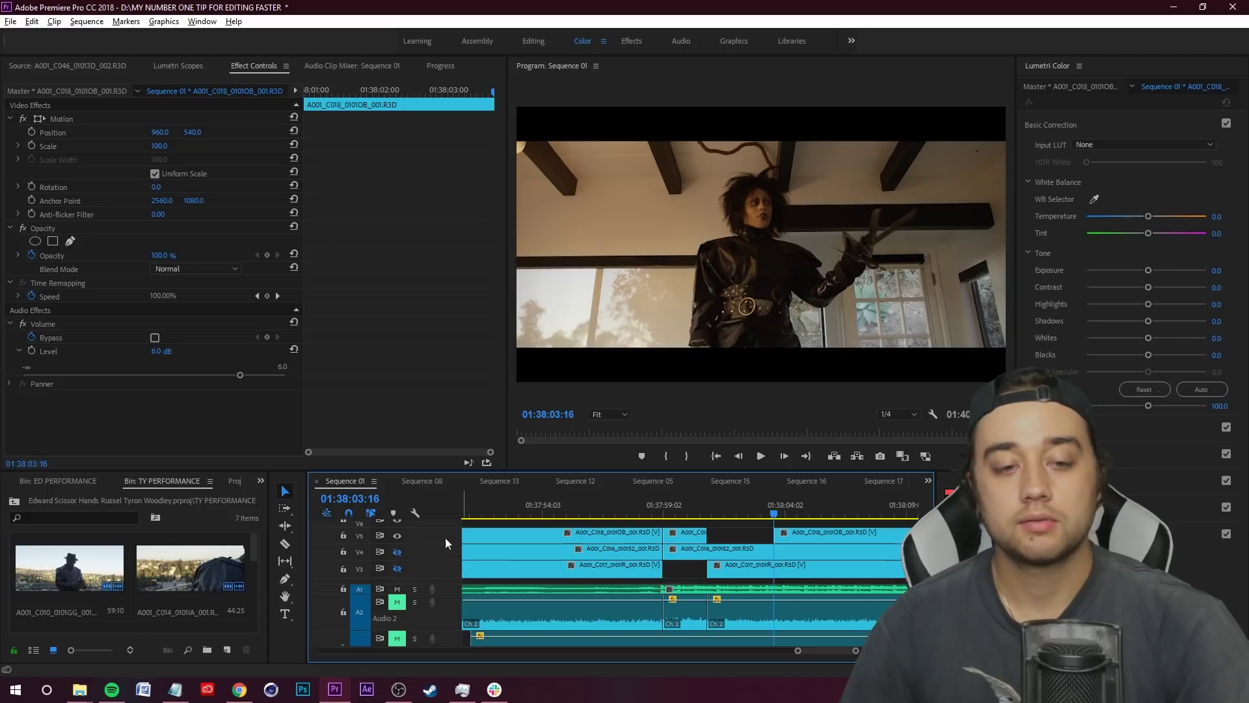
left_click(397, 535)
scroll(455, 547, "down", 1)
left_click_drag(773, 512, 686, 527)
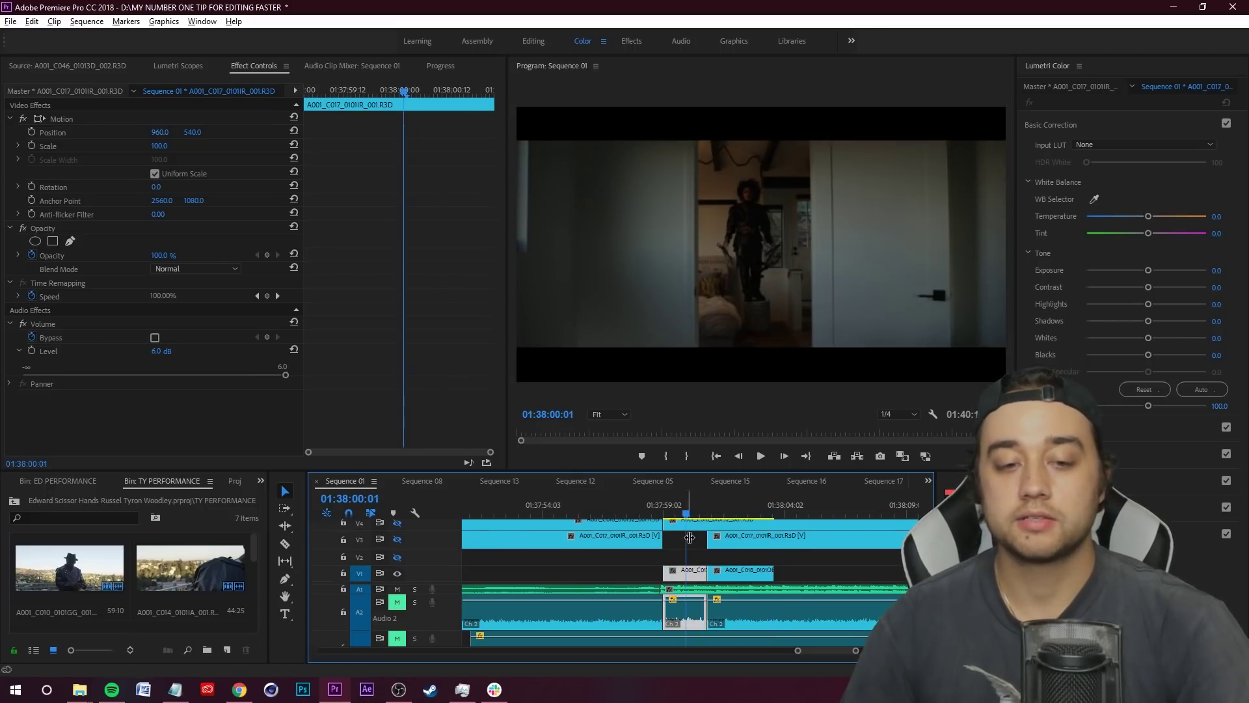
left_click(397, 589)
key("space")
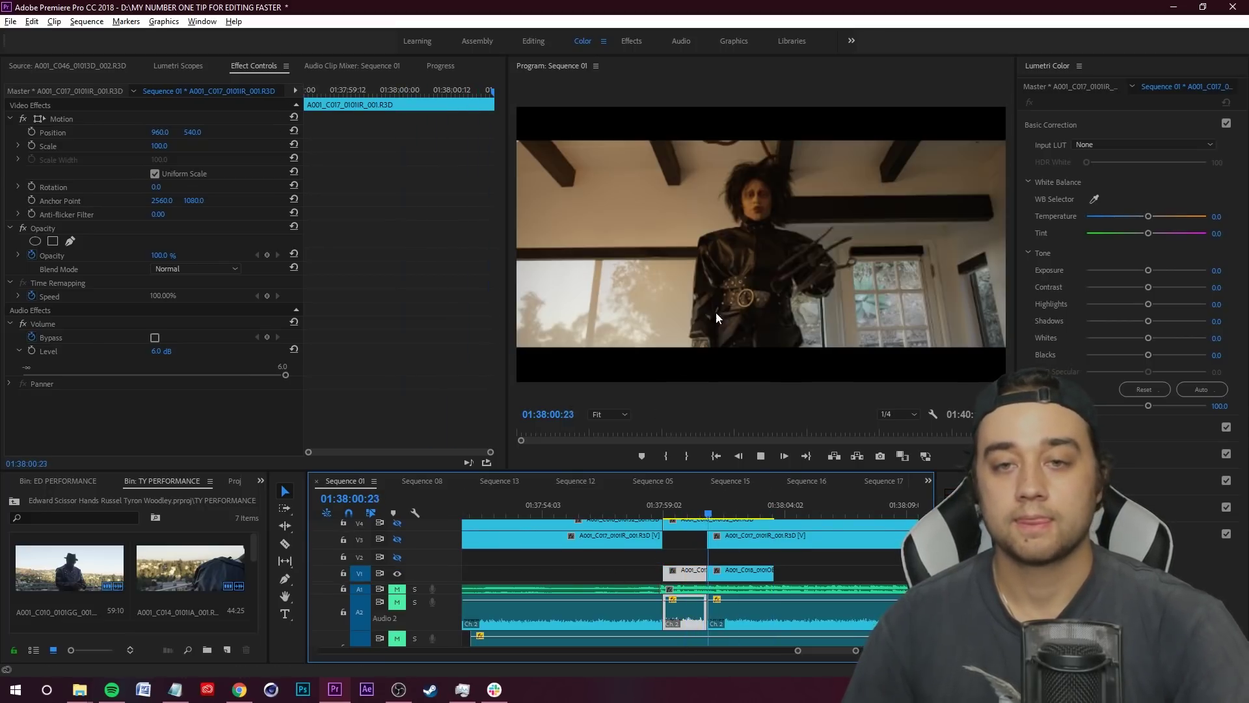
key("space")
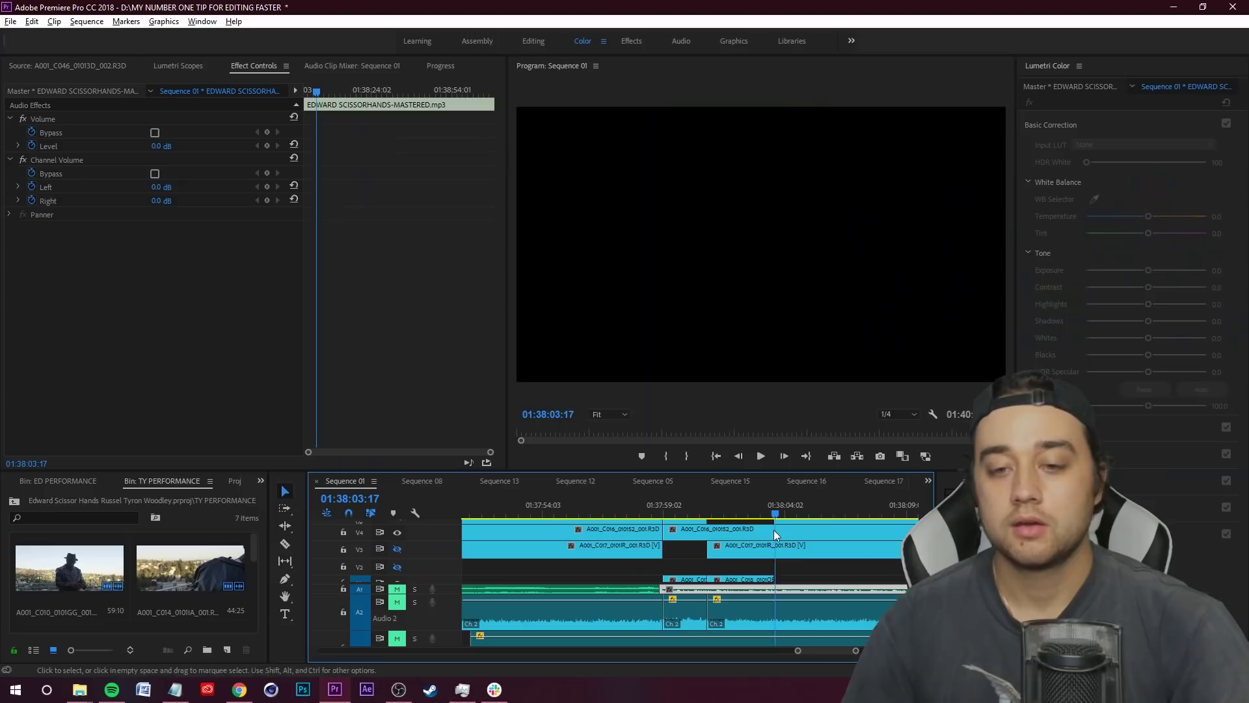
Show track V4, cut a short A001_C016 section starting at 01:38:03:17, and move it to V1 behind the A001_C018 section.
key("c")
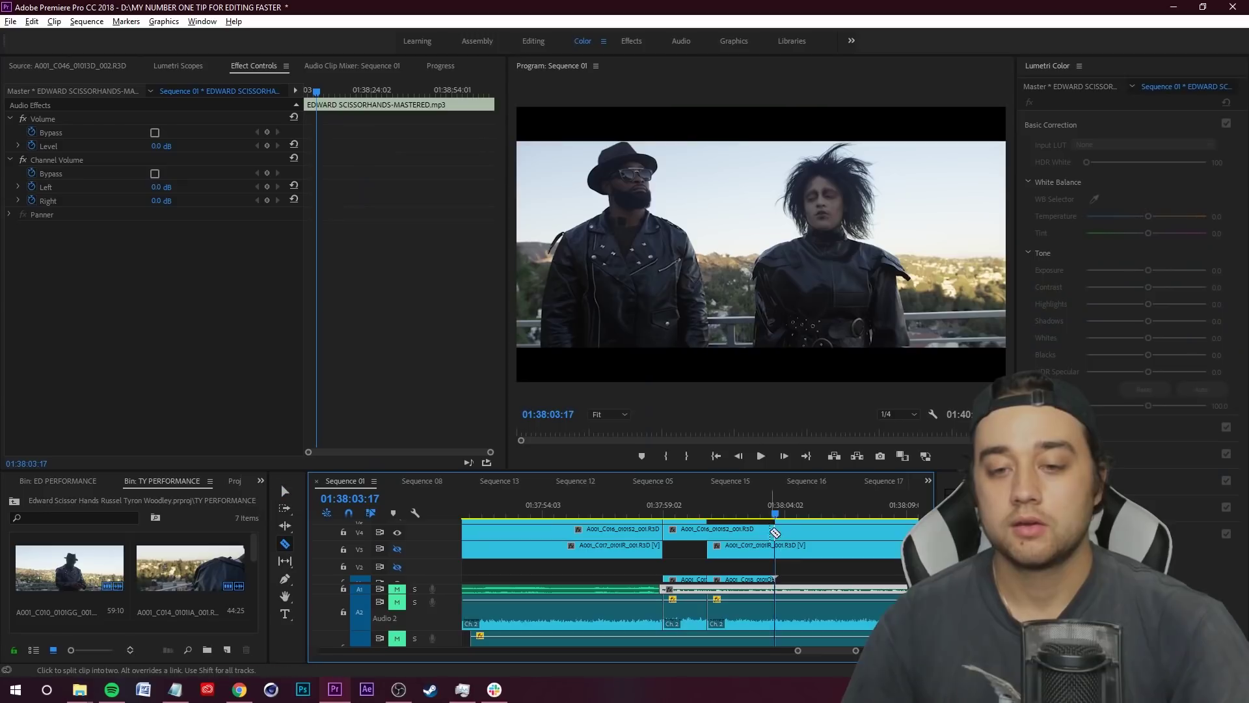
left_click(775, 529)
key("v")
key("c")
left_click(854, 535)
key("v")
left_click_drag(821, 532, 816, 577)
Hide video track V4 and play back the three consecutive performance sections on V1.
left_click(397, 533)
scroll(786, 559, "down", 1)
left_click_drag(775, 514, 702, 529)
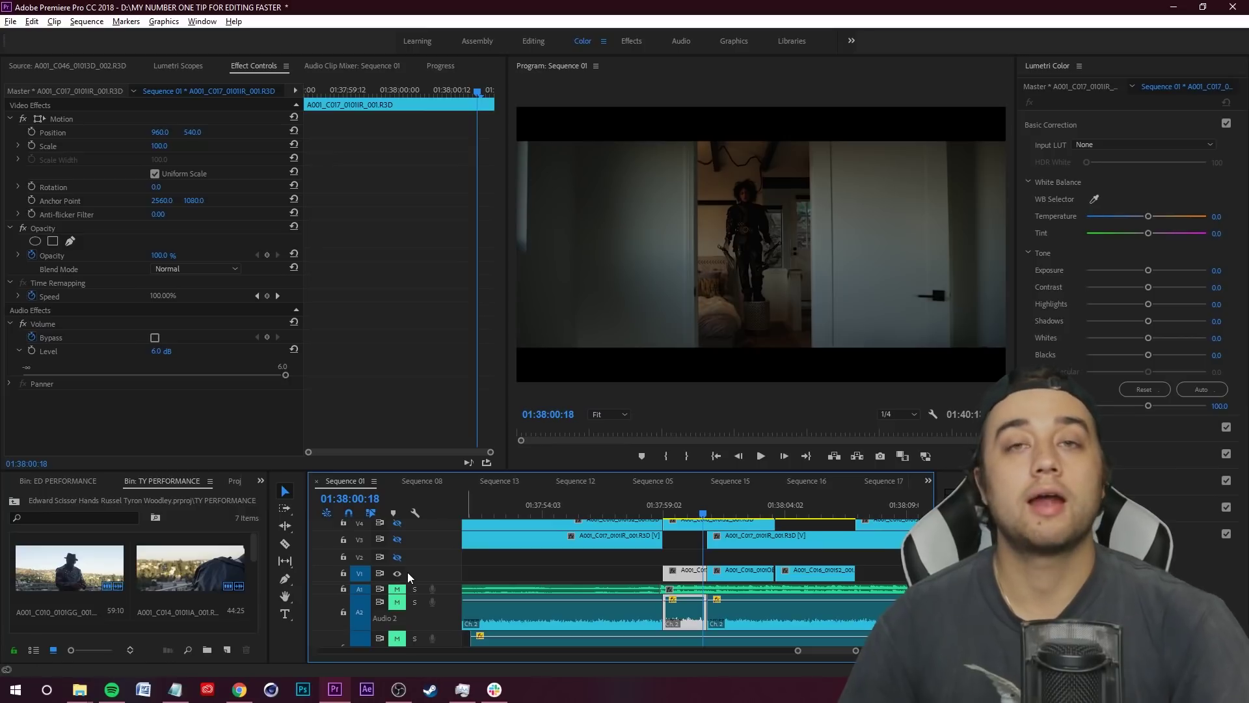
left_click_drag(704, 512, 676, 513)
left_click_drag(809, 579, 806, 576)
key("space")
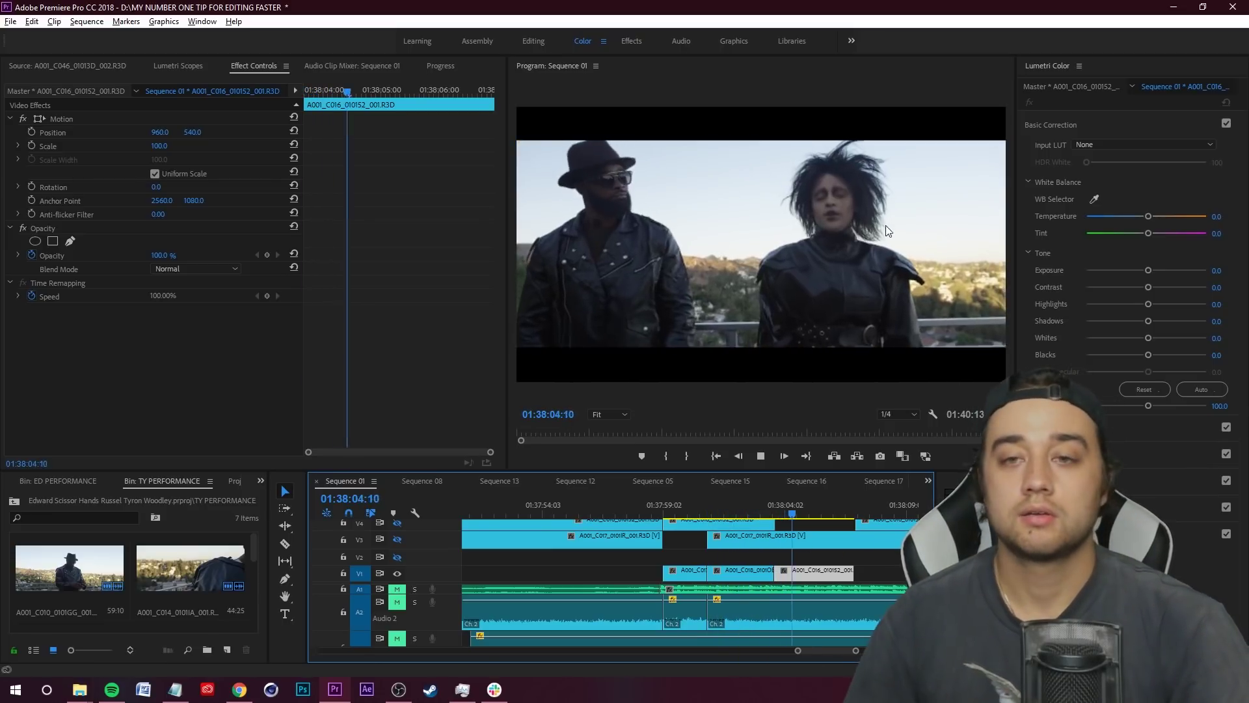
left_click(855, 559)
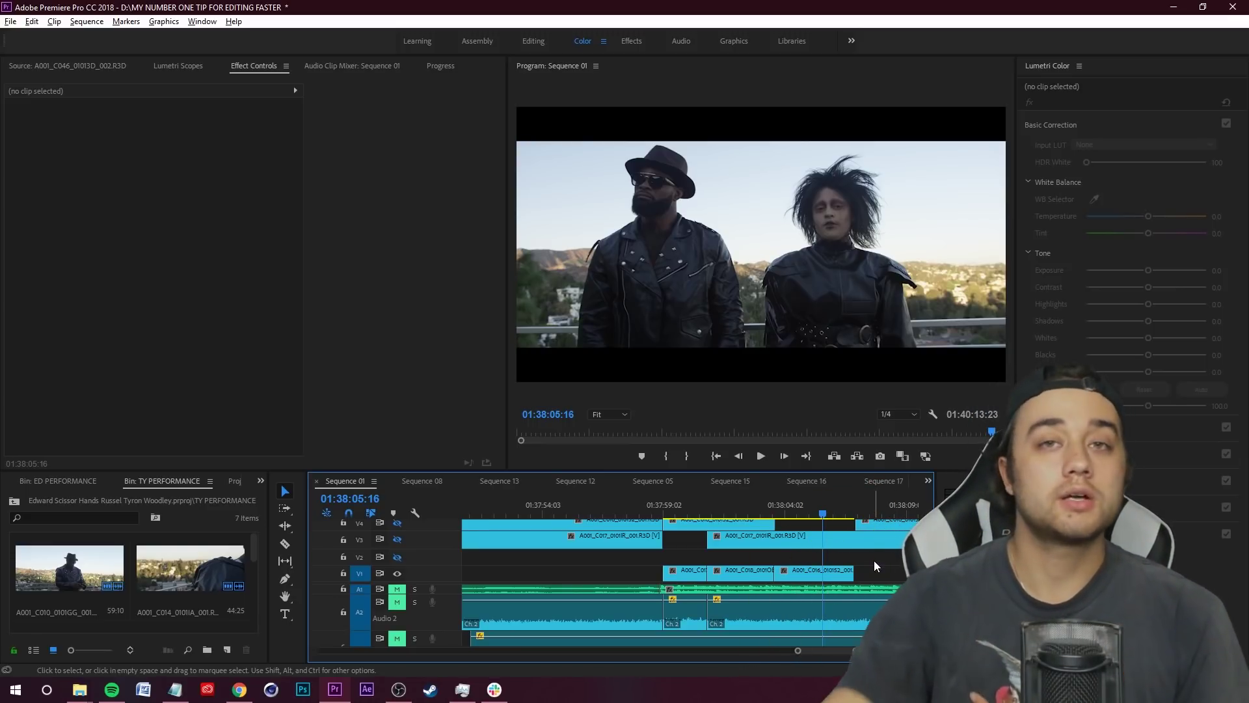
Examine the whole sequence, comparing the colour-labelled raw footage with the stacked performance clips and the sections chosen on V1.
scroll(857, 575, "down", 3)
key("minus")
key("minus")
key("minus")
key("minus")
key("minus")
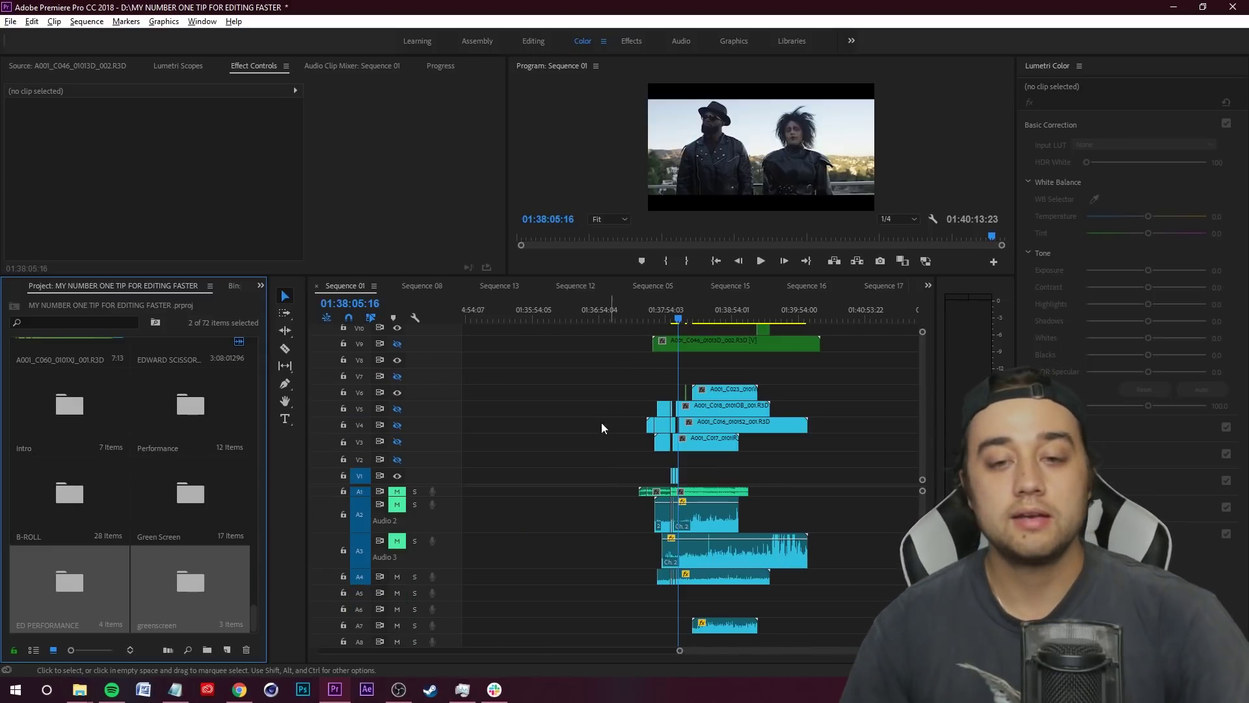
key("equal")
key("equal")
key("equal")
key("minus")
key("minus")
key("minus")
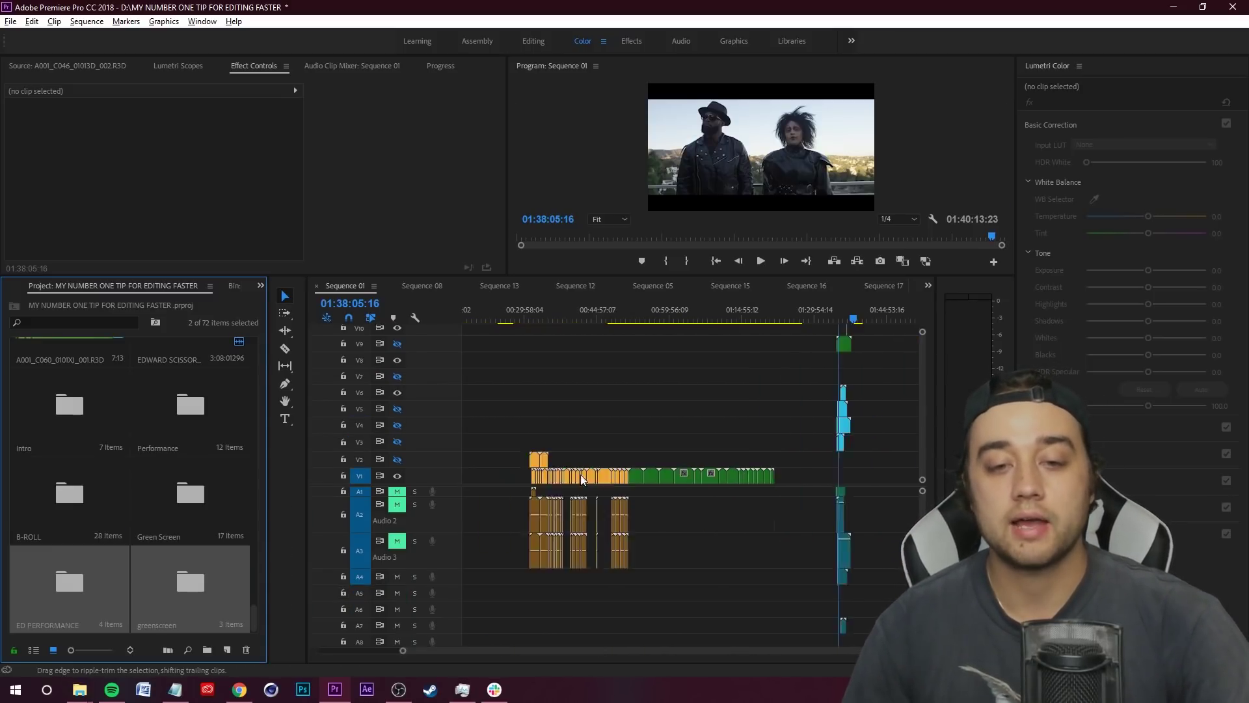
key("equal")
key("equal")
key("equal")
key("equal")
key("equal")
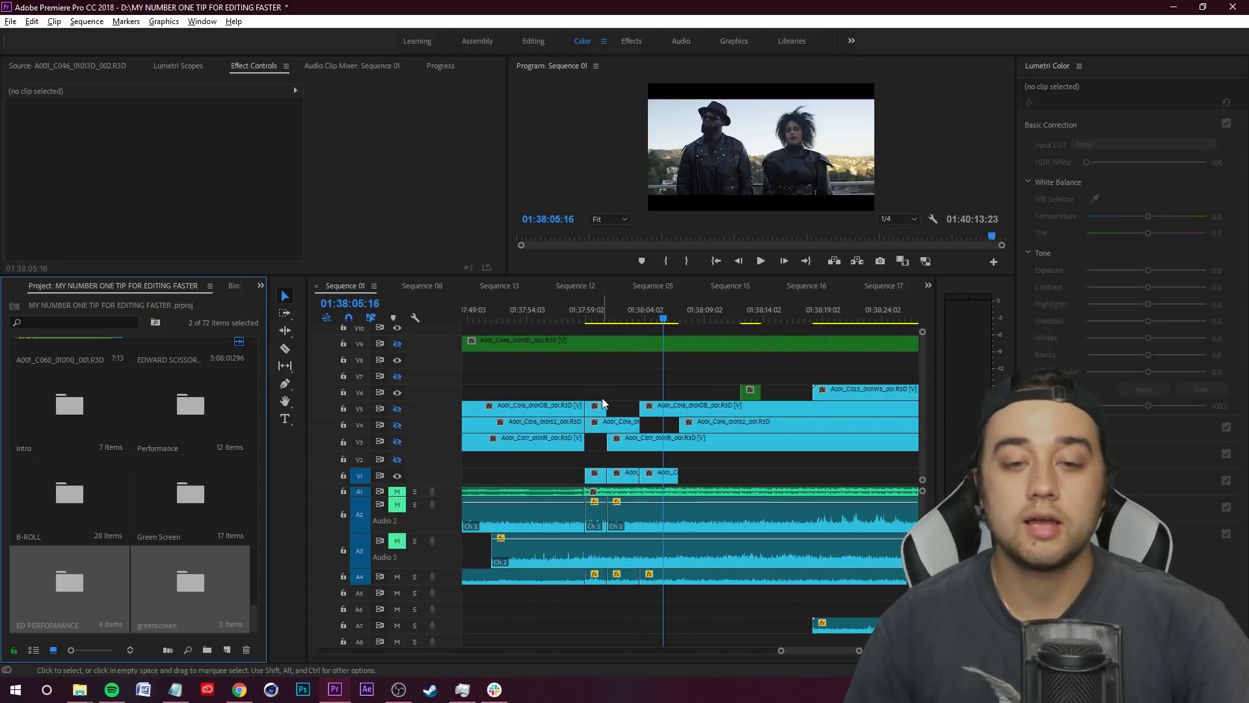
scroll(594, 447, "up", 4)
left_click_drag(753, 472, 813, 479)
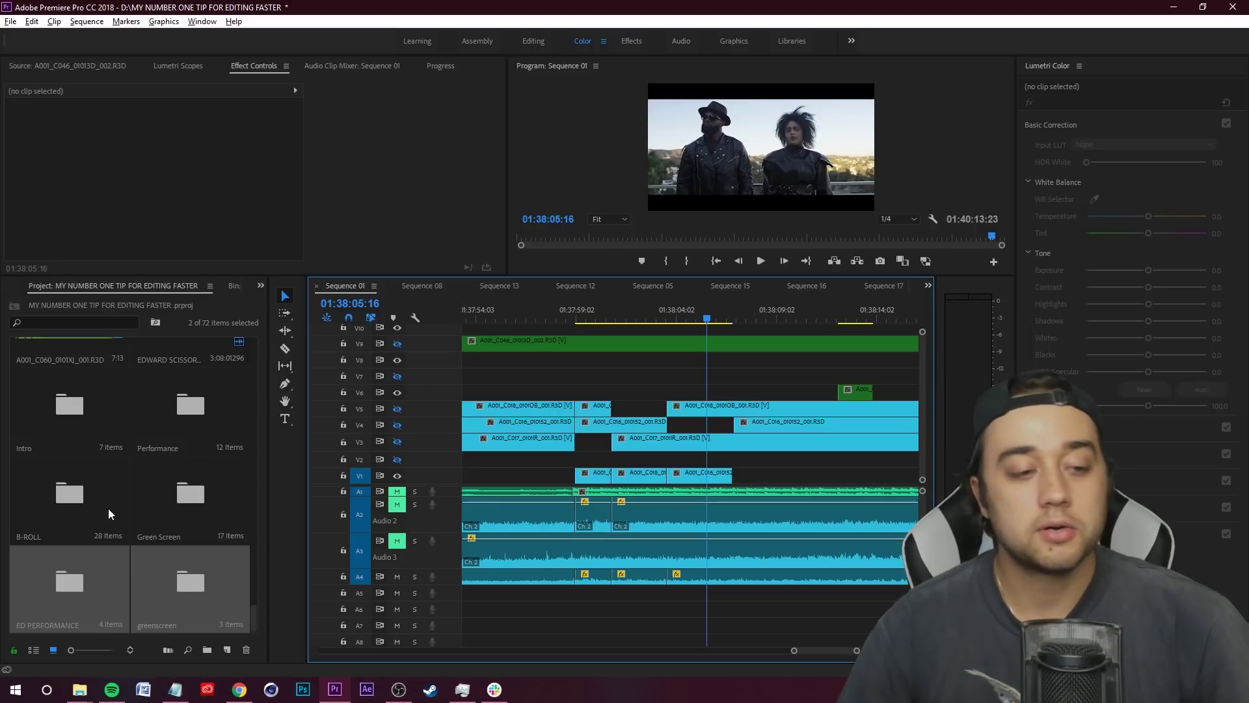
Open the A001_C036 clip from the B-ROLL bin in the source monitor and mark an in-to-out range ending at 15:56:18:16.
double_click(65, 500)
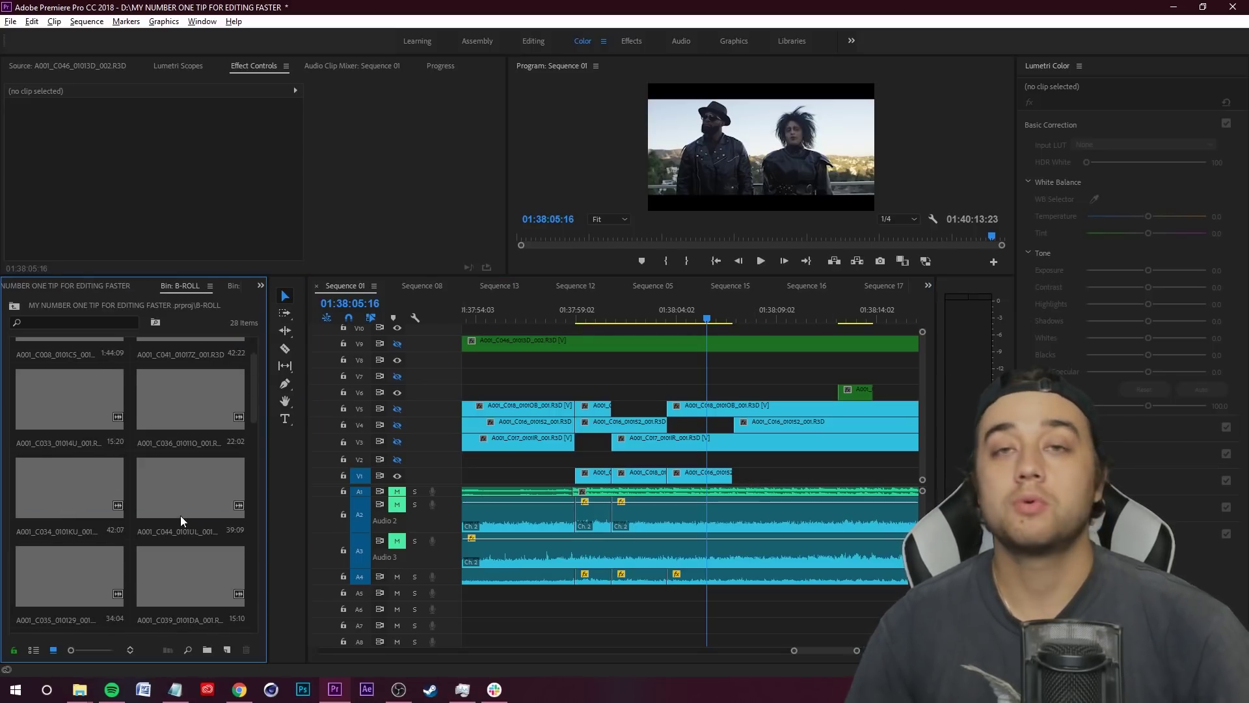
scroll(181, 515, "up", 1)
double_click(185, 475)
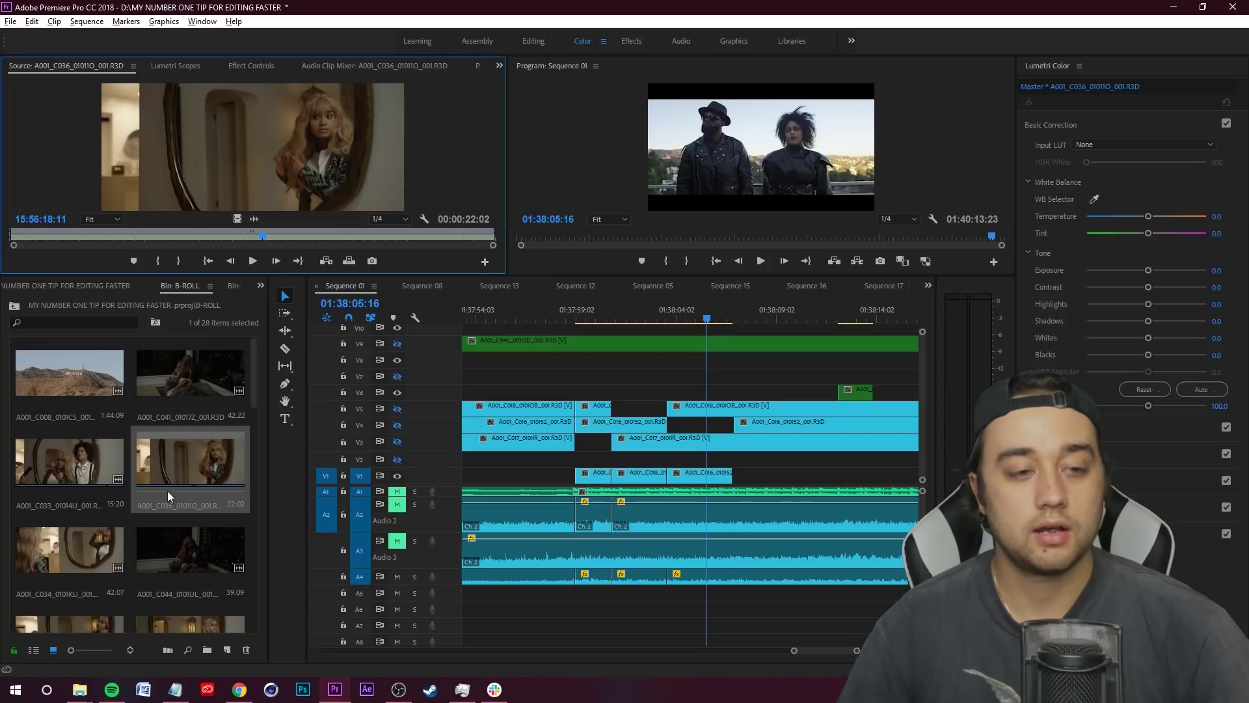
left_click_drag(251, 275, 259, 386)
mouse_move(264, 349)
left_mouse_down()
mouse_move(150, 356)
mouse_move(315, 354)
mouse_move(104, 344)
mouse_move(268, 353)
left_mouse_up()
key("i")
key("o")
Examine the stacked performance takes in the finished edit's Sequence 02, moving the playhead to 00:00:50:15.
left_click_drag(610, 396, 734, 527)
left_click_drag(701, 427, 568, 506)
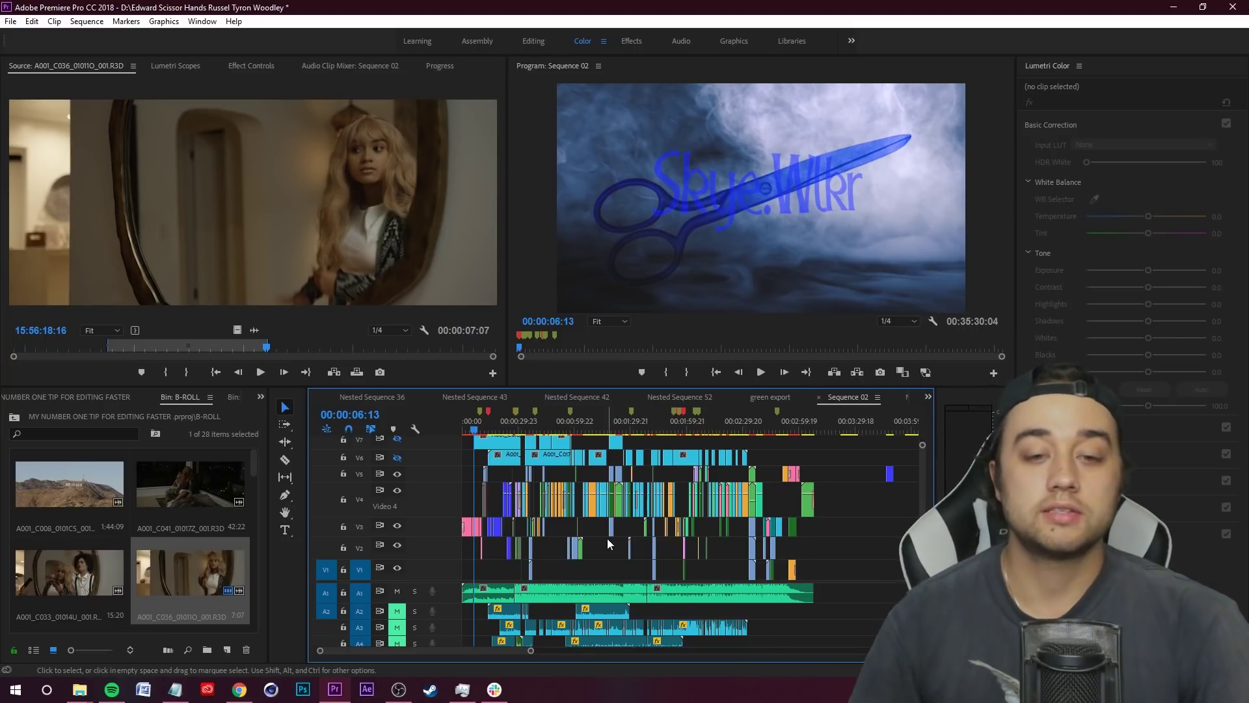
key("=")
key("=")
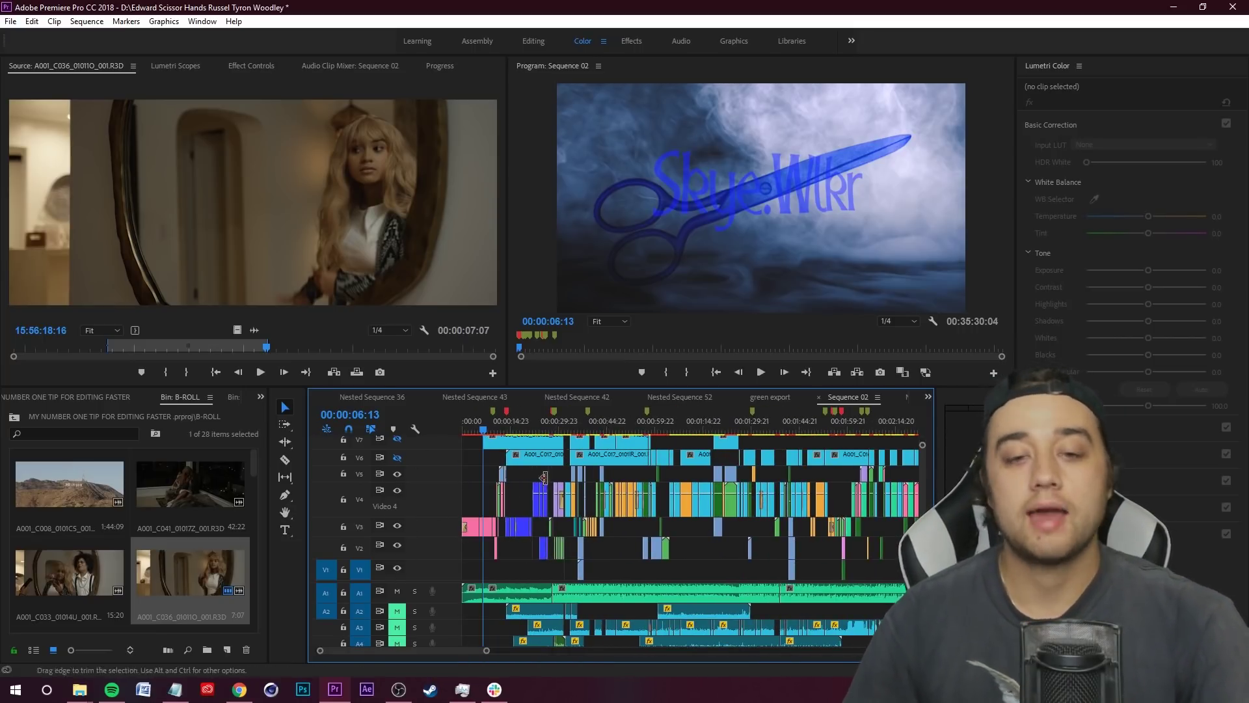
scroll(435, 525, "up", 2)
scroll(456, 495, "up", 2)
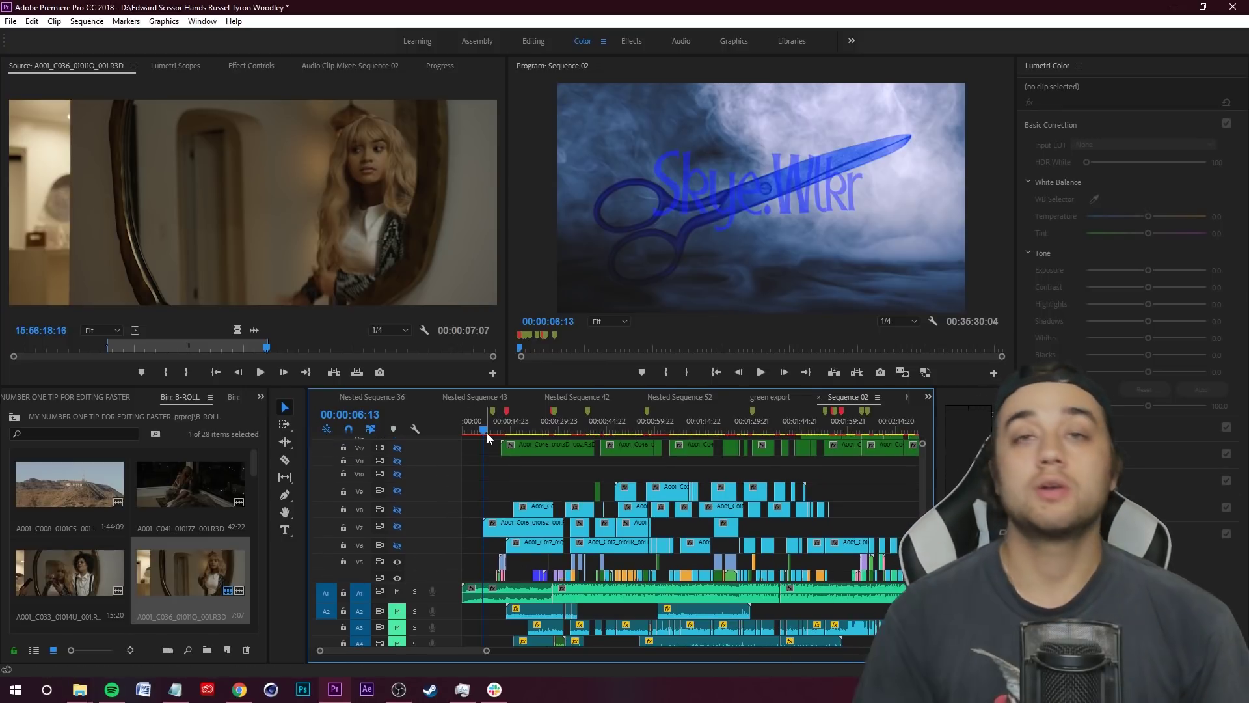
left_click_drag(487, 432, 629, 488)
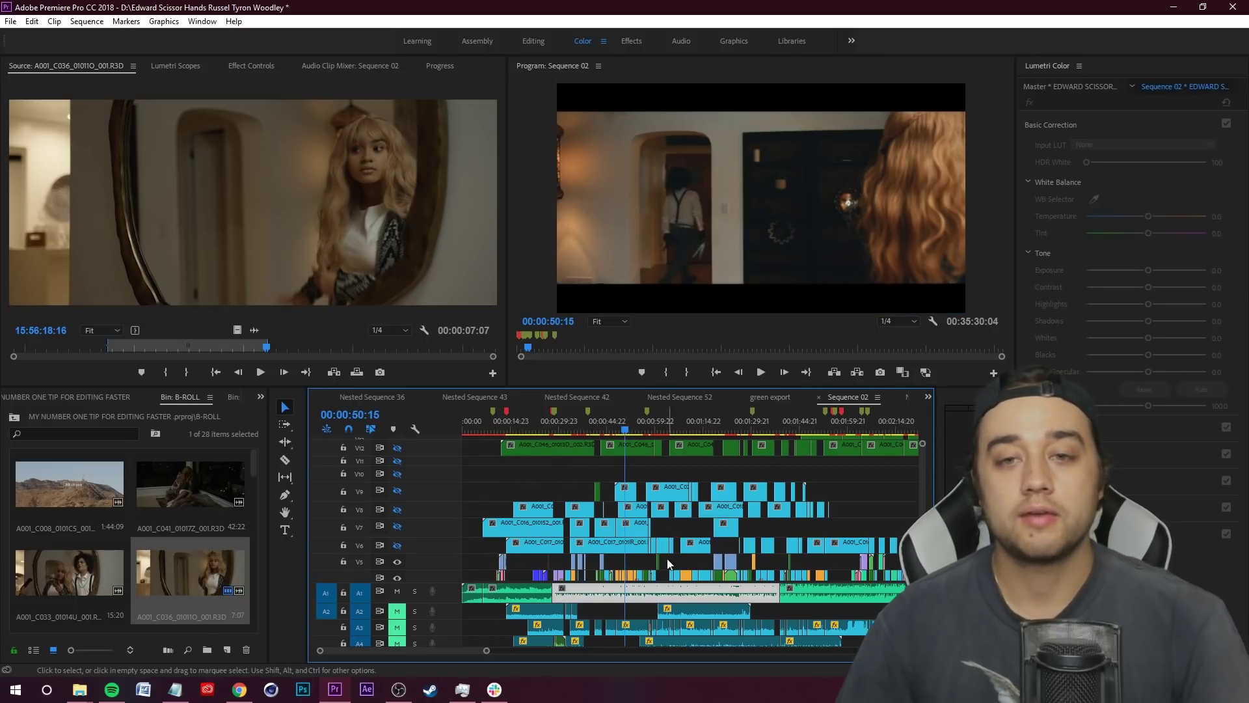
scroll(606, 536, "up", 5)
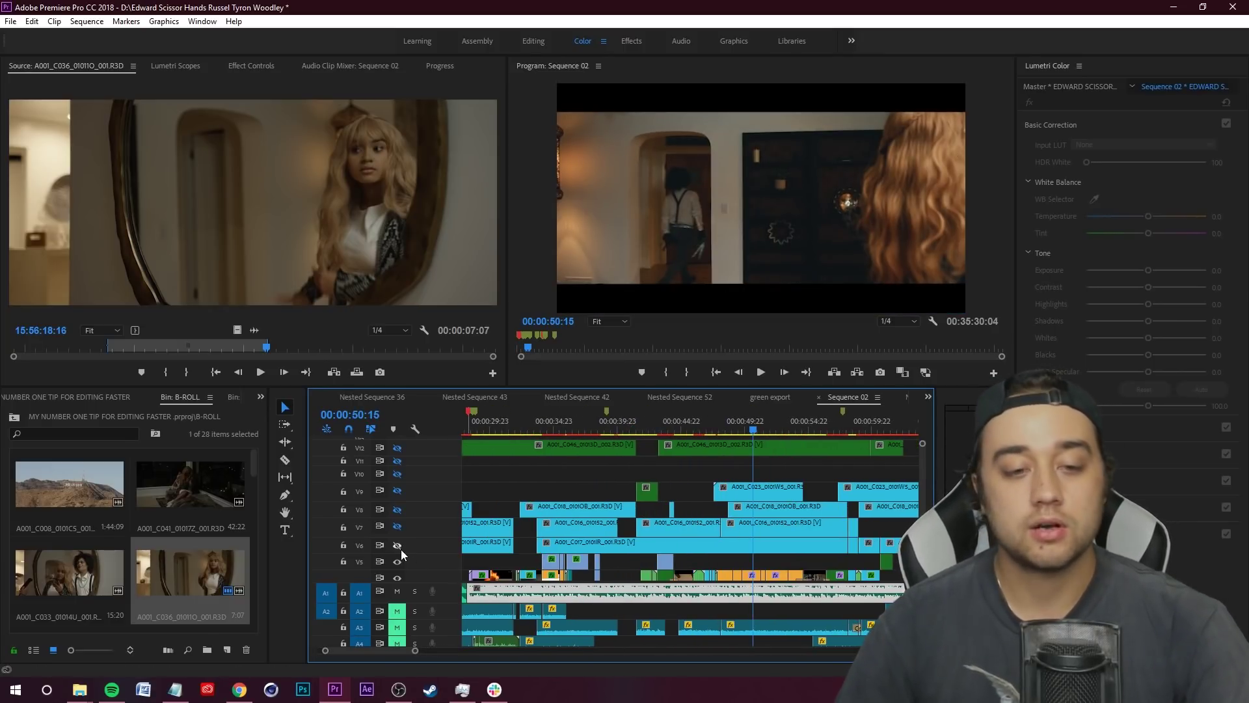
Show track V6 in Sequence 02, cut a short section from its A001_C017 clip, and try it as a performance shot in the edit.
left_click(782, 538)
key("space")
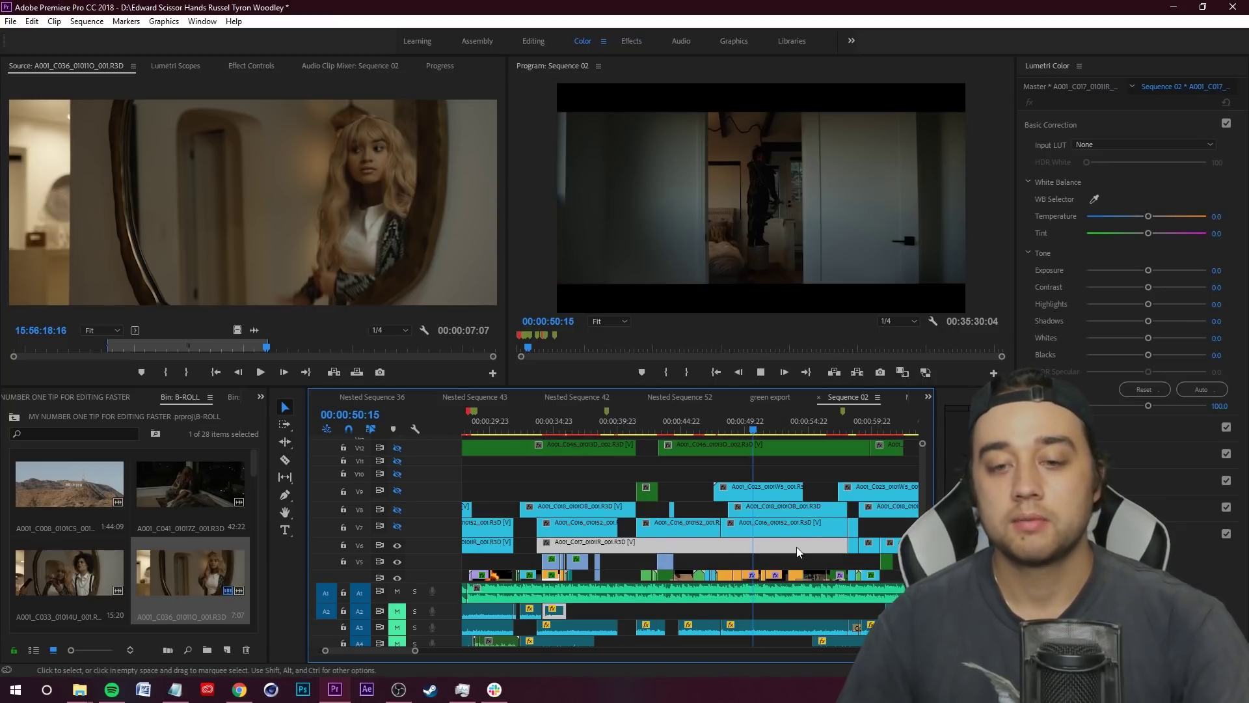
key("c")
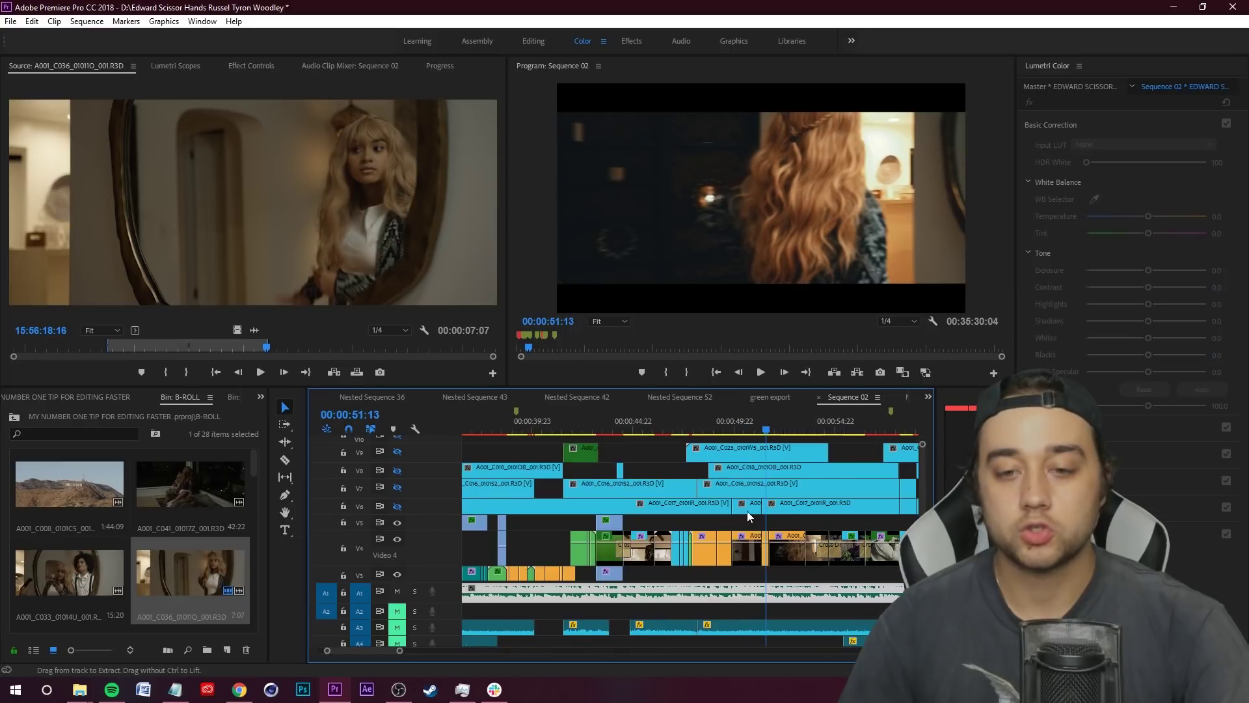
left_click_drag(745, 510, 746, 523)
left_click_drag(763, 423, 728, 451)
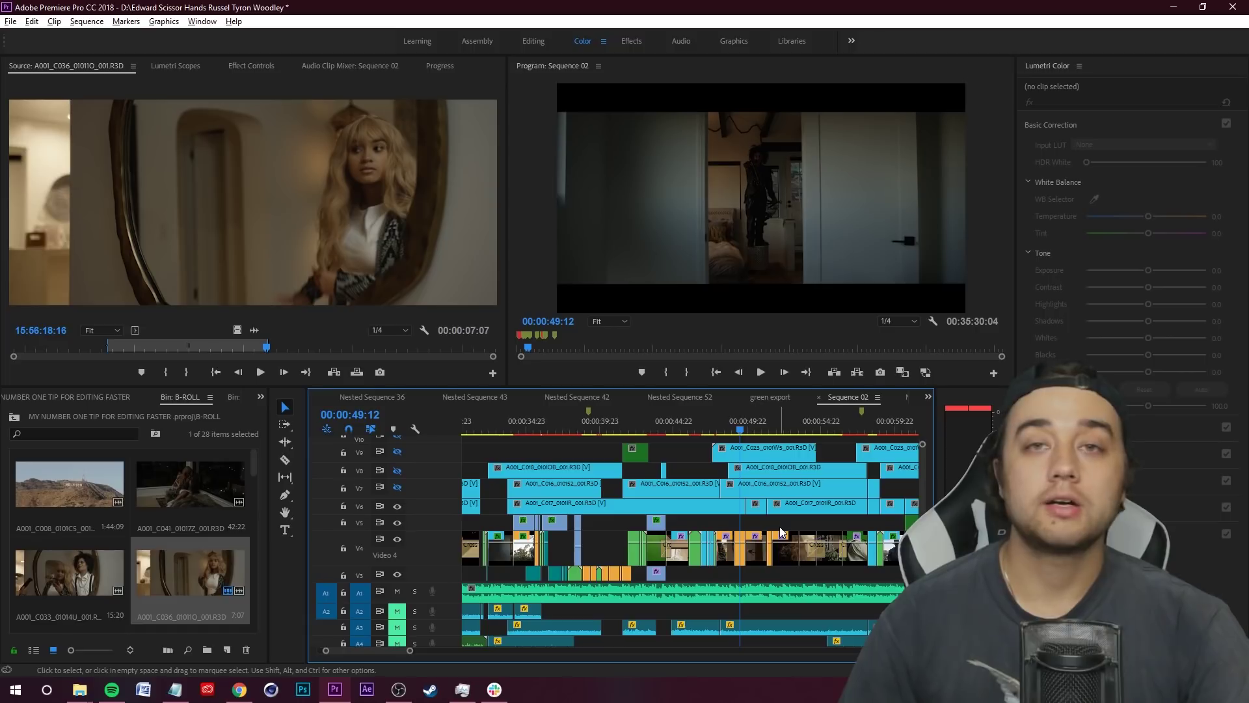
scroll(767, 519, "down", 2)
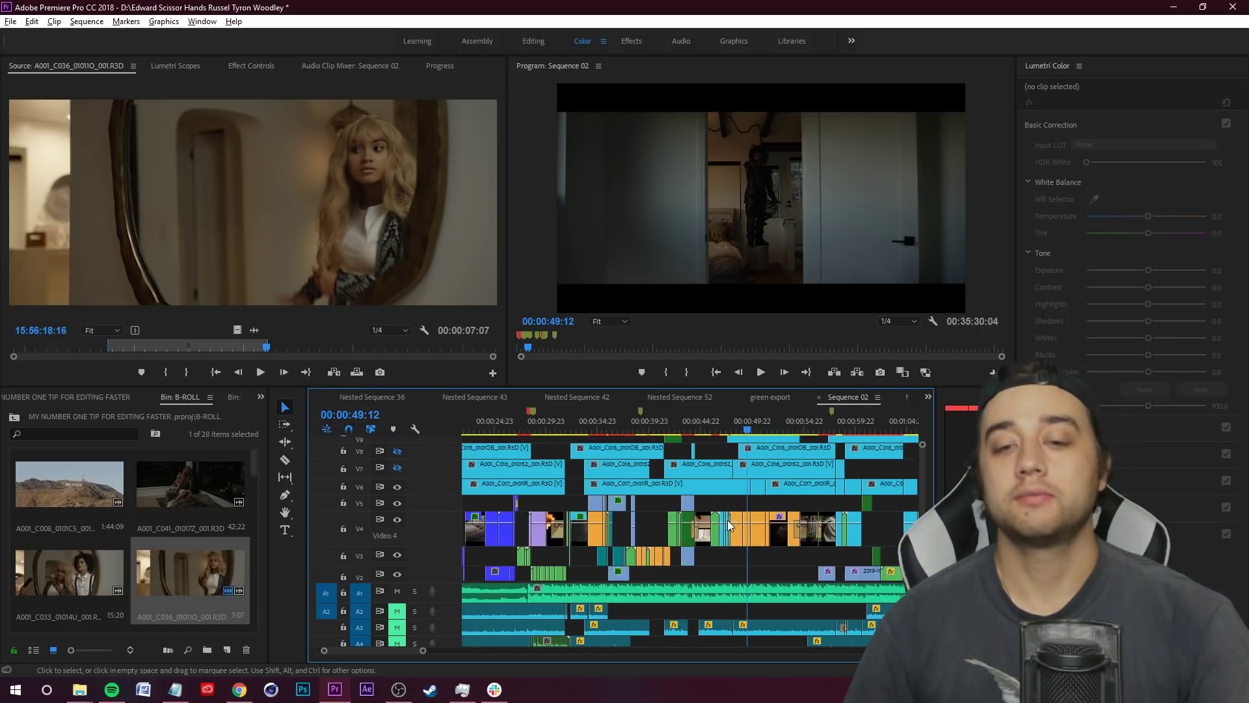
Hide track V6 in Sequence 02 and examine the stacked performance takes above the finished edit.
scroll(606, 575, "down", 5)
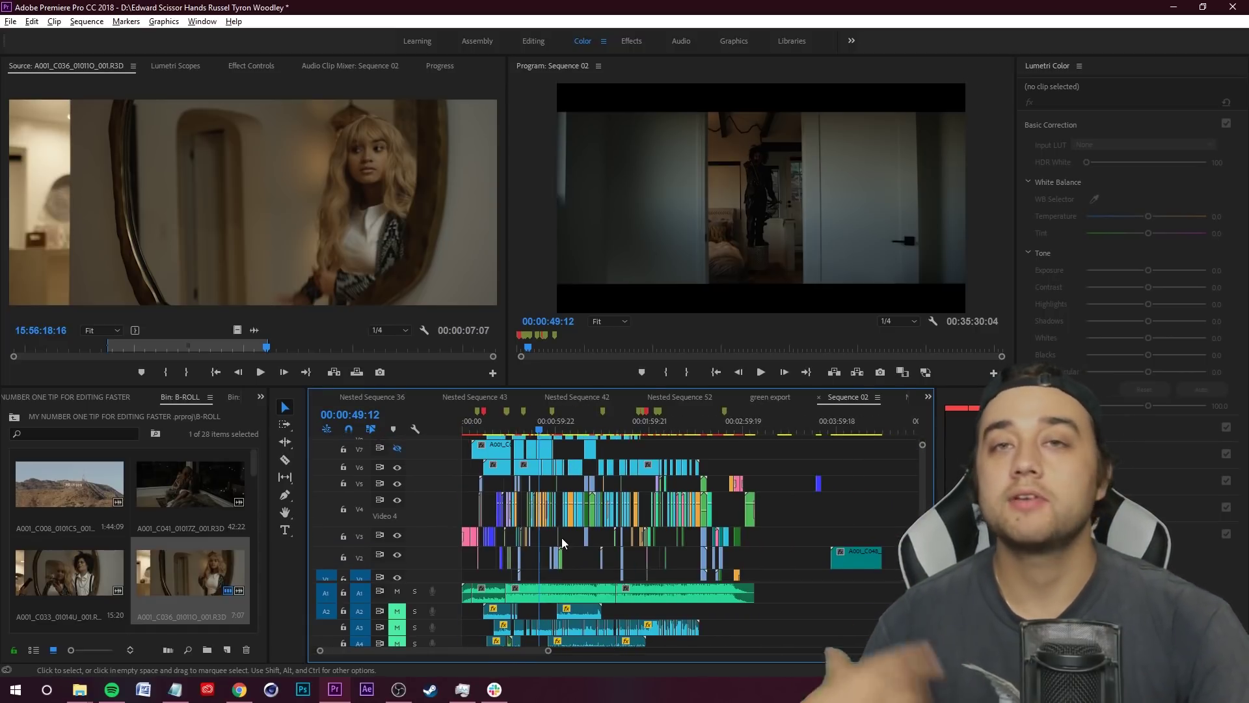
scroll(541, 503, "up", 2)
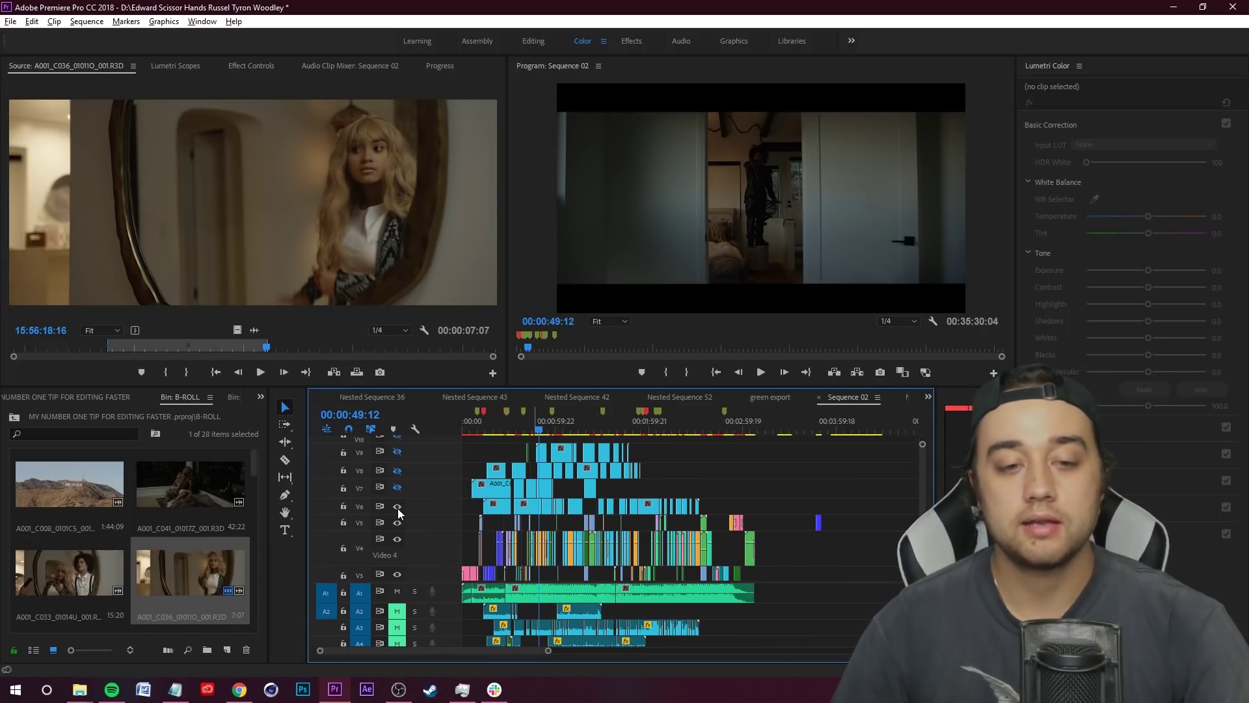
scroll(553, 514, "up", 4)
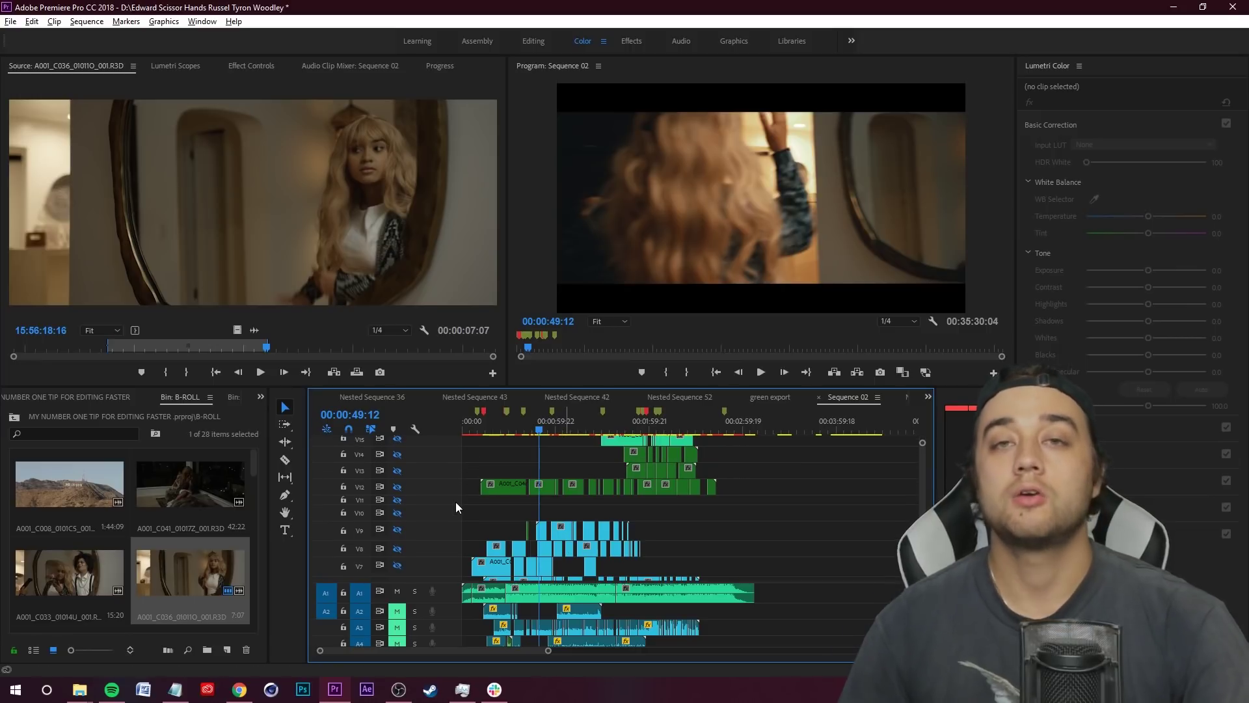
scroll(396, 458, "up", 3)
scroll(545, 527, "down", 6)
scroll(757, 521, "down", 3)
scroll(575, 489, "up", 8)
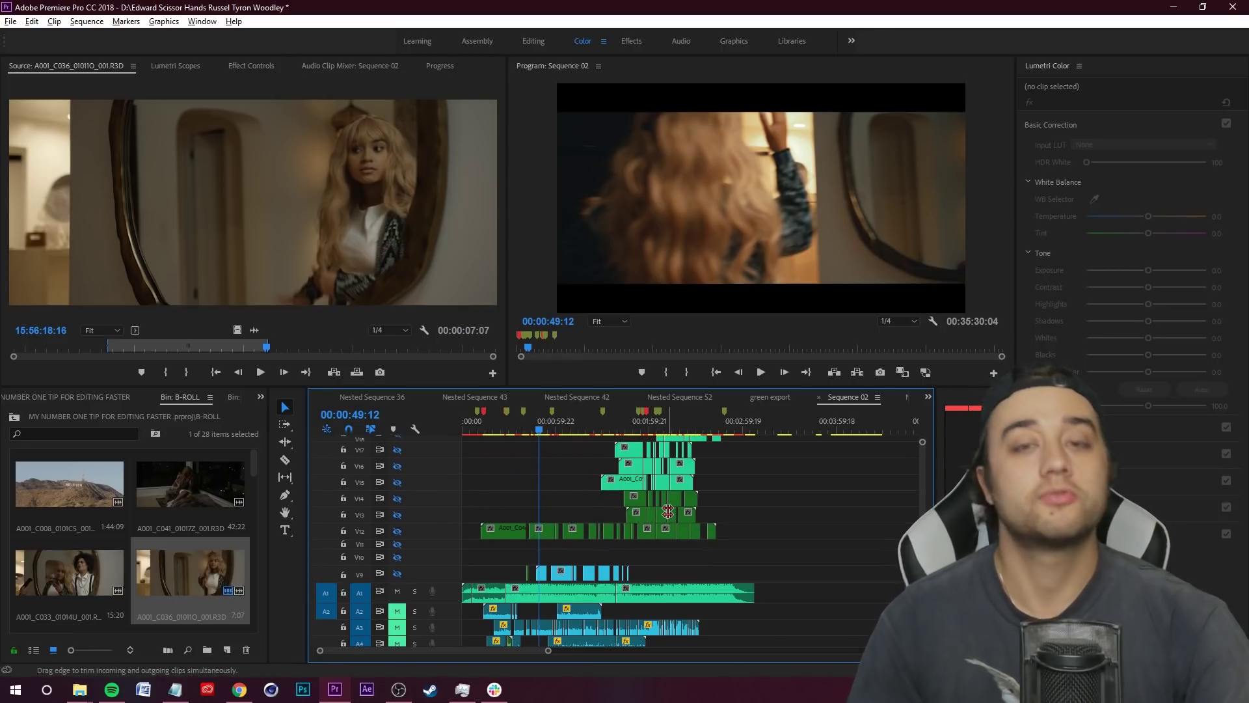
scroll(668, 512, "down", 8)
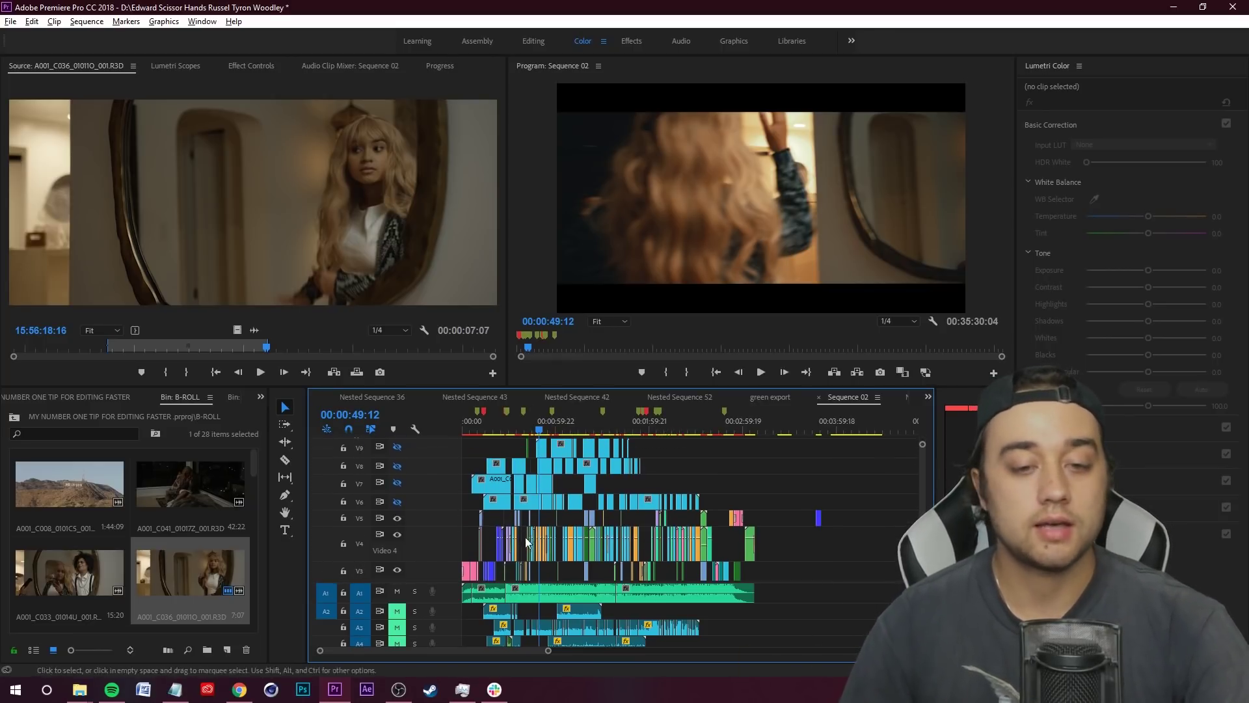
scroll(529, 539, "down", 2)
Copy the finished edit's clips on V1 to V5 and the A1 audio into a new ARRI 1080p 23.976 sequence.
left_click_drag(470, 481, 769, 602)
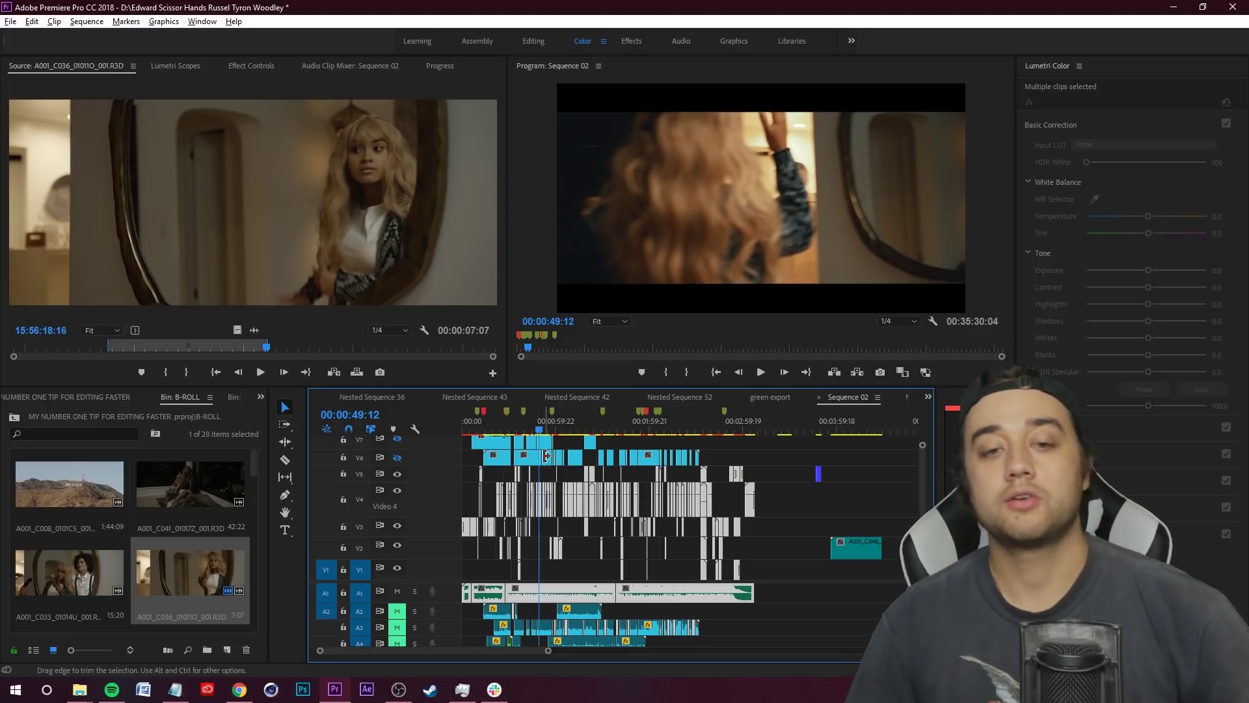
left_click(7, 22)
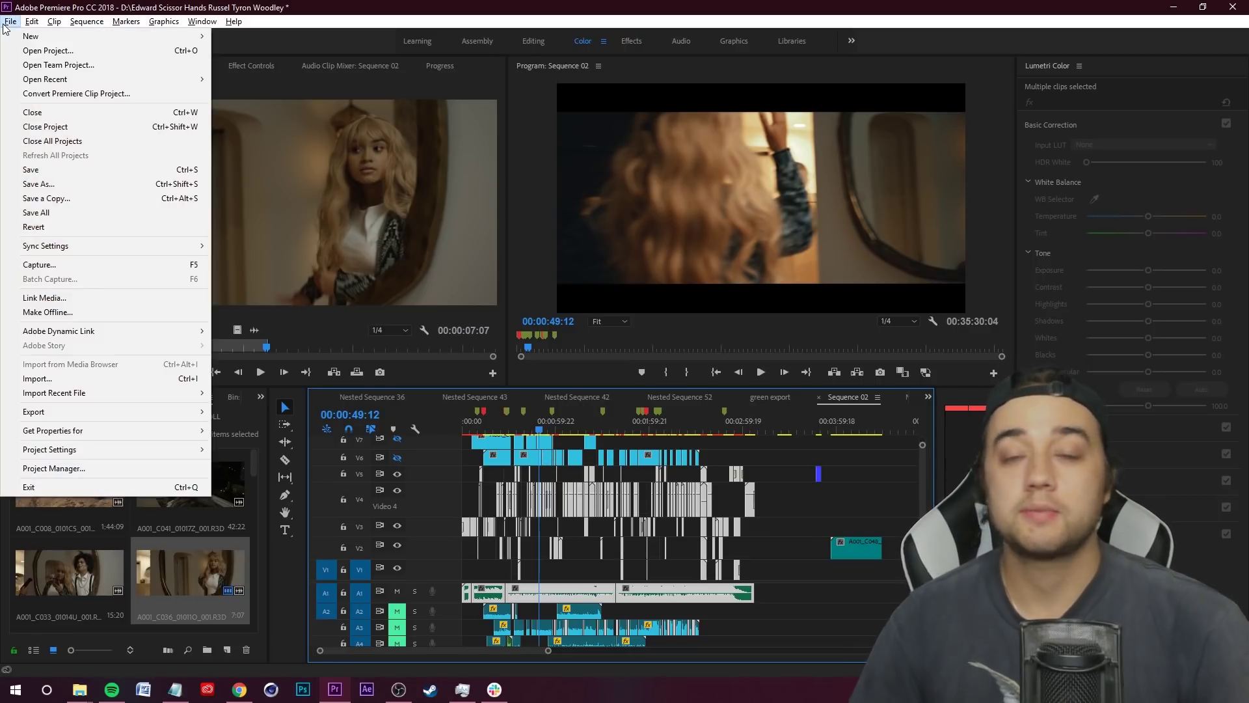
mouse_move(26, 36)
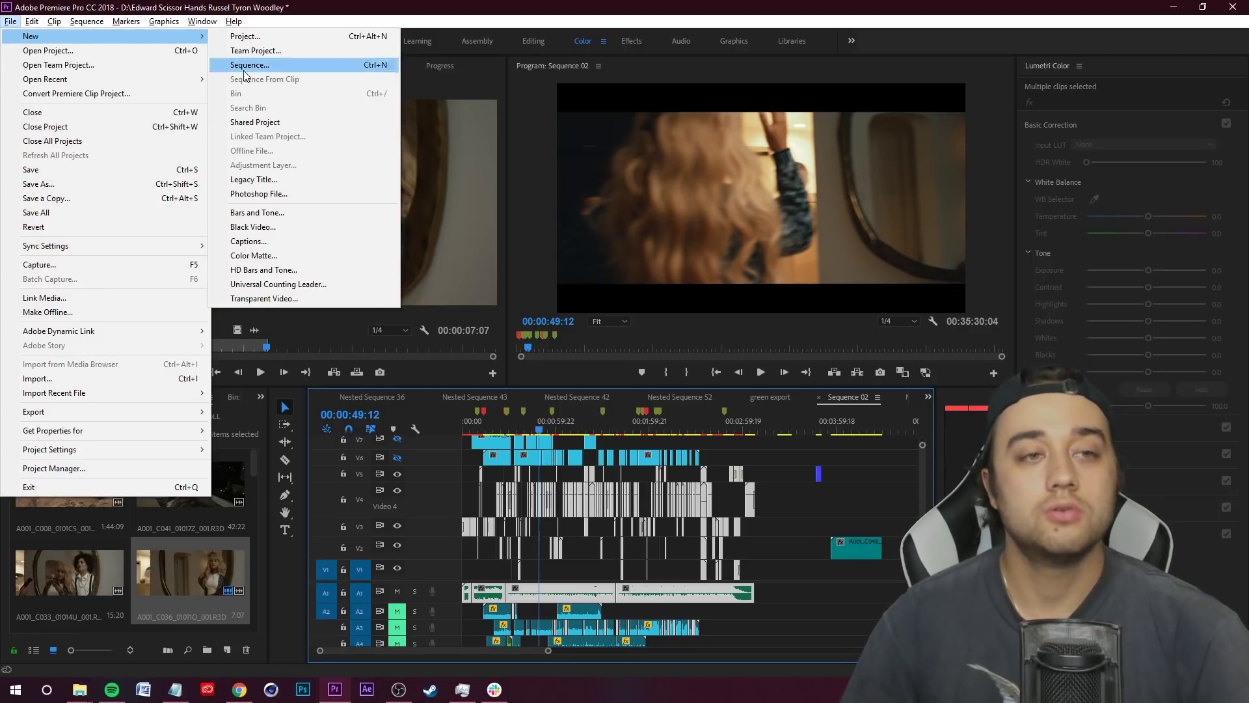
left_click(338, 65)
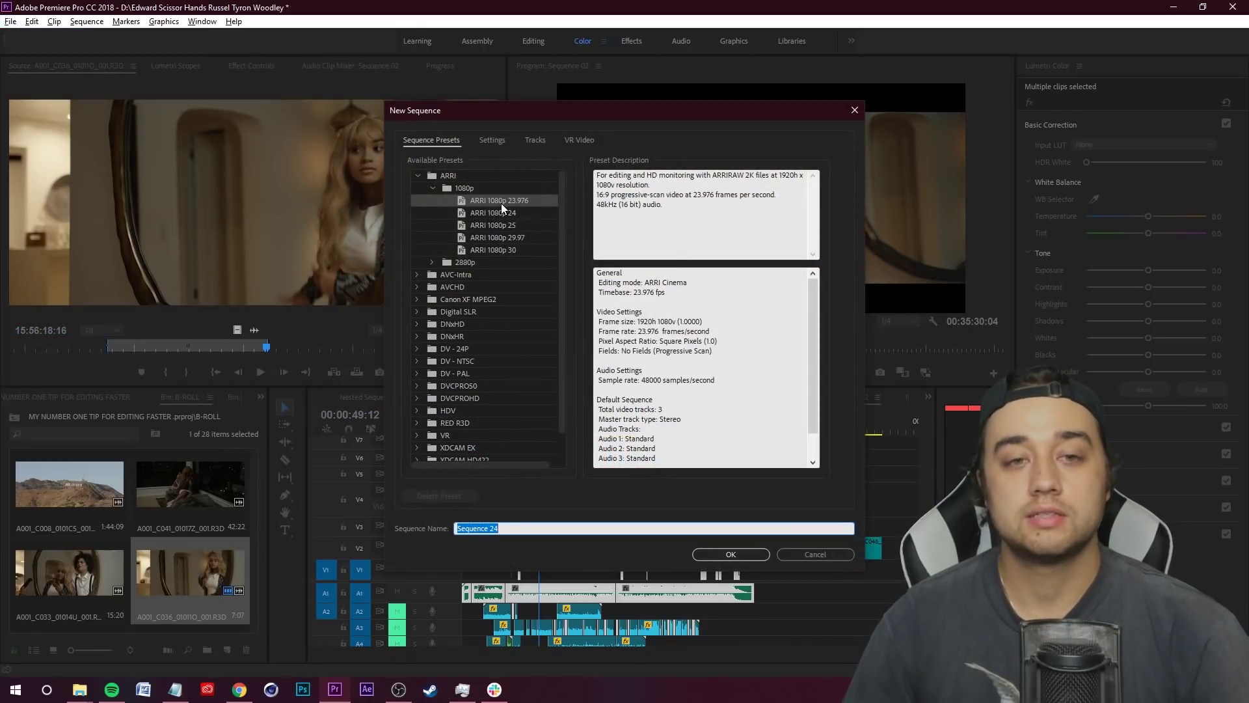
left_click(754, 555)
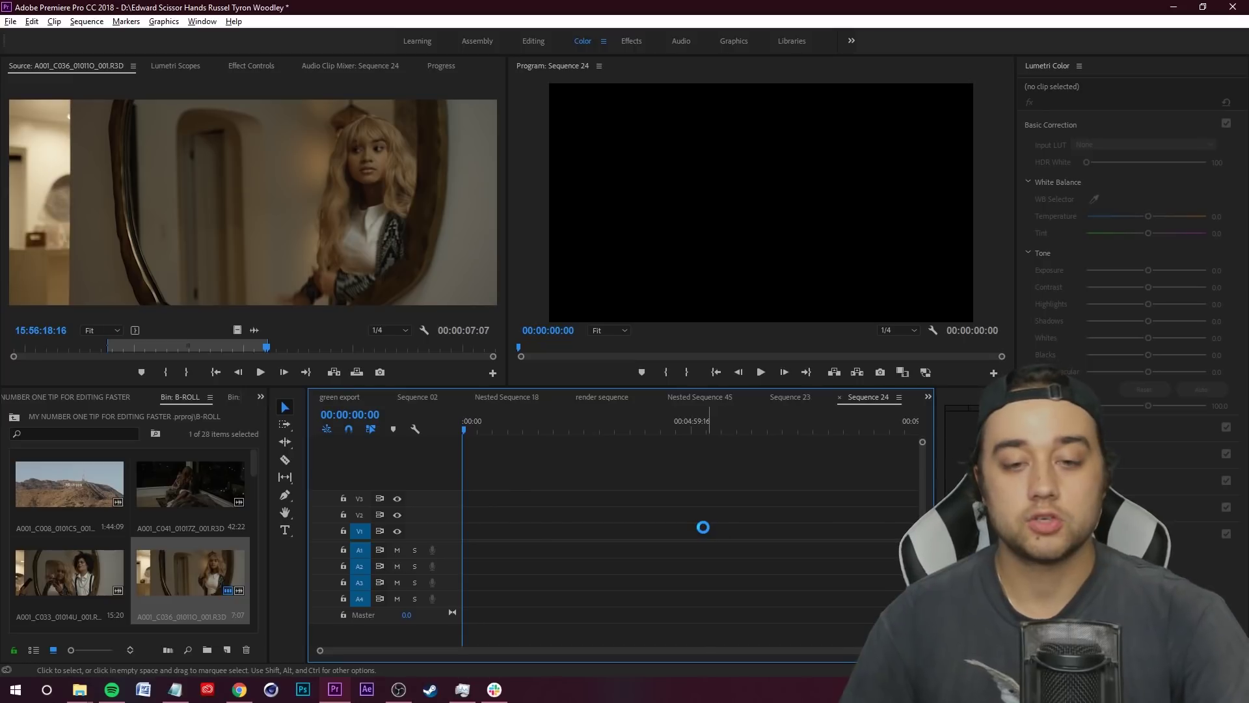
Place the new sequence's playhead at 00:00:07:16 and mute audio tracks A2 through A9.
left_click(467, 431)
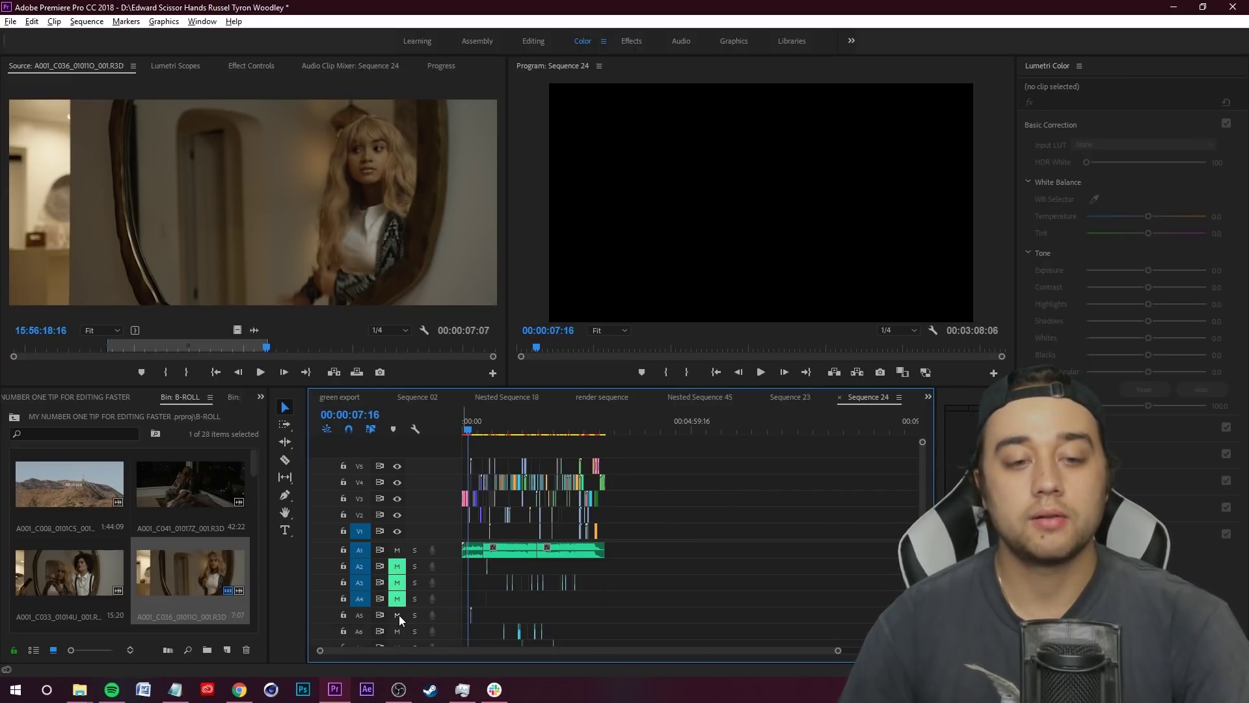
scroll(406, 628, "down", 2)
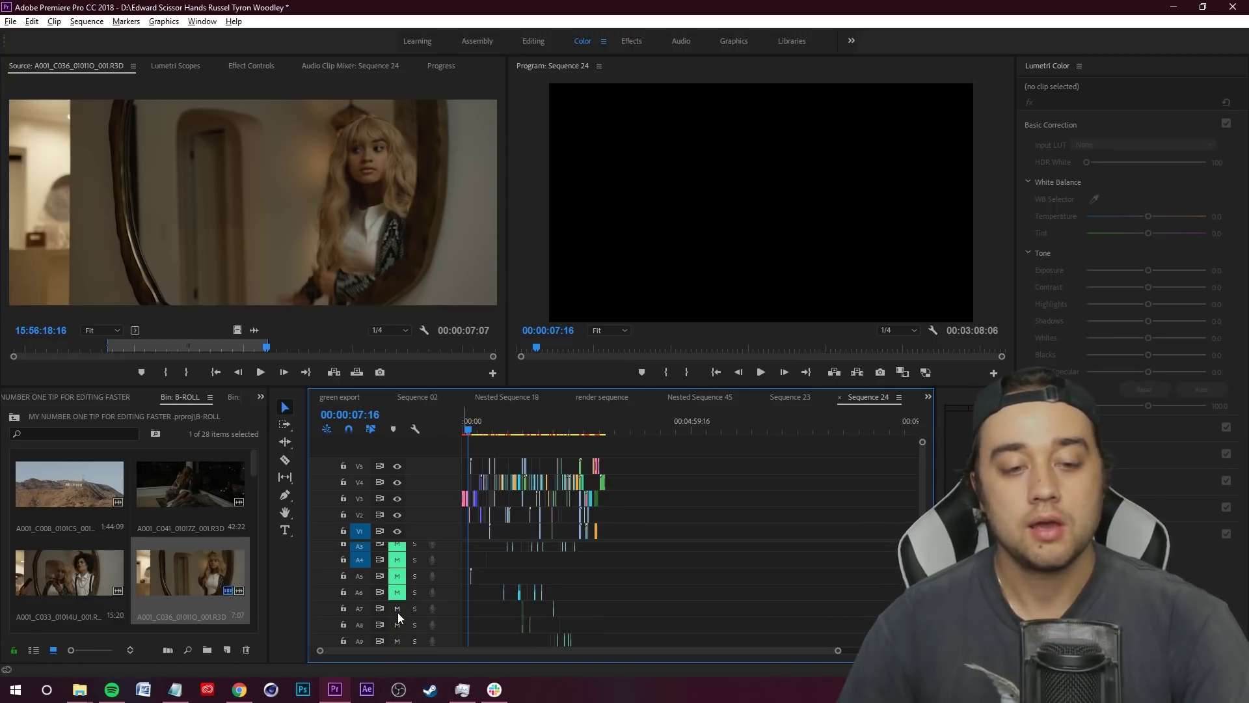
left_click_drag(397, 611, 399, 641)
scroll(410, 625, "down", 4)
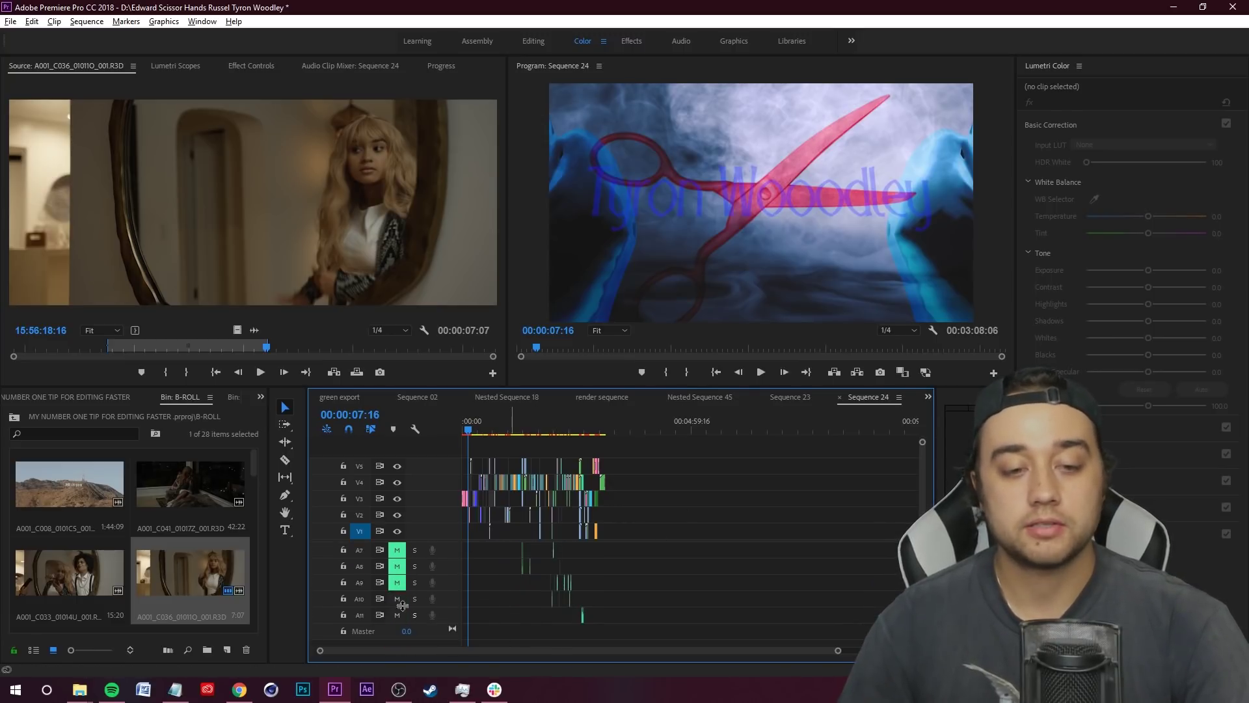
scroll(518, 580, "up", 6)
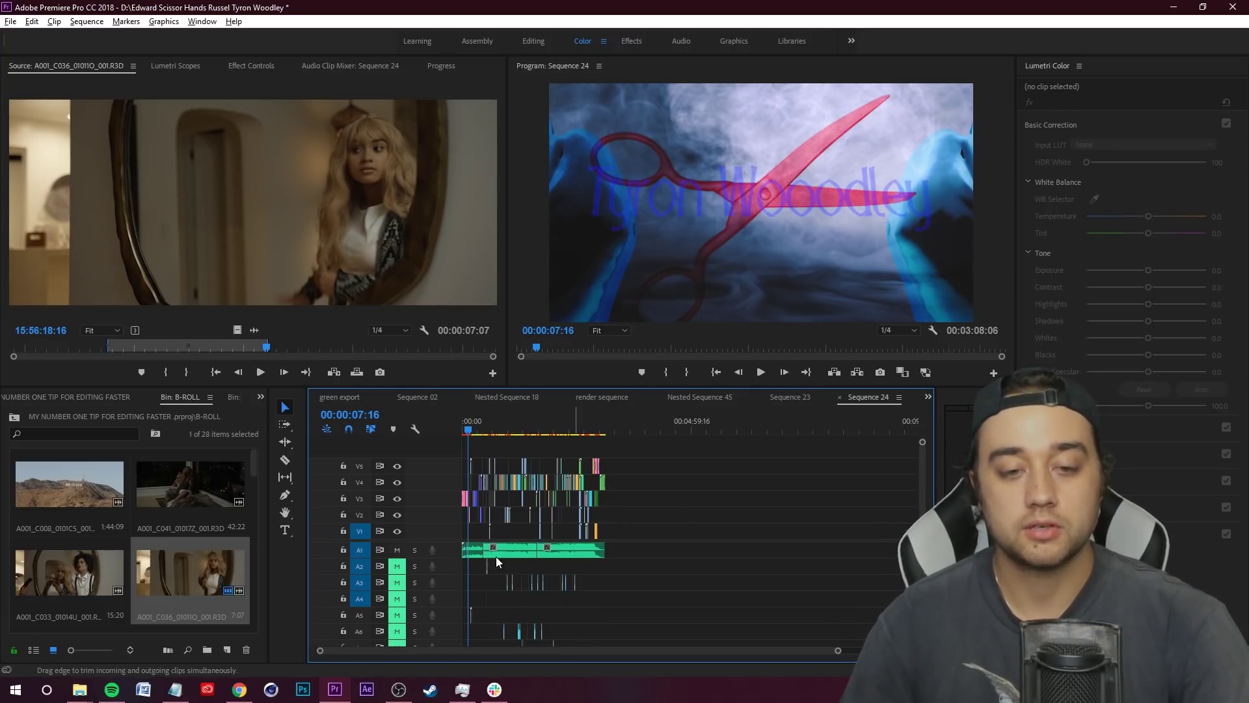
Scrub through the cleaned-up edit, return to Sequence 01 in the tutorial project, and deselect its V1 clip.
scroll(495, 565, "up", 5)
left_click_drag(492, 435, 550, 434)
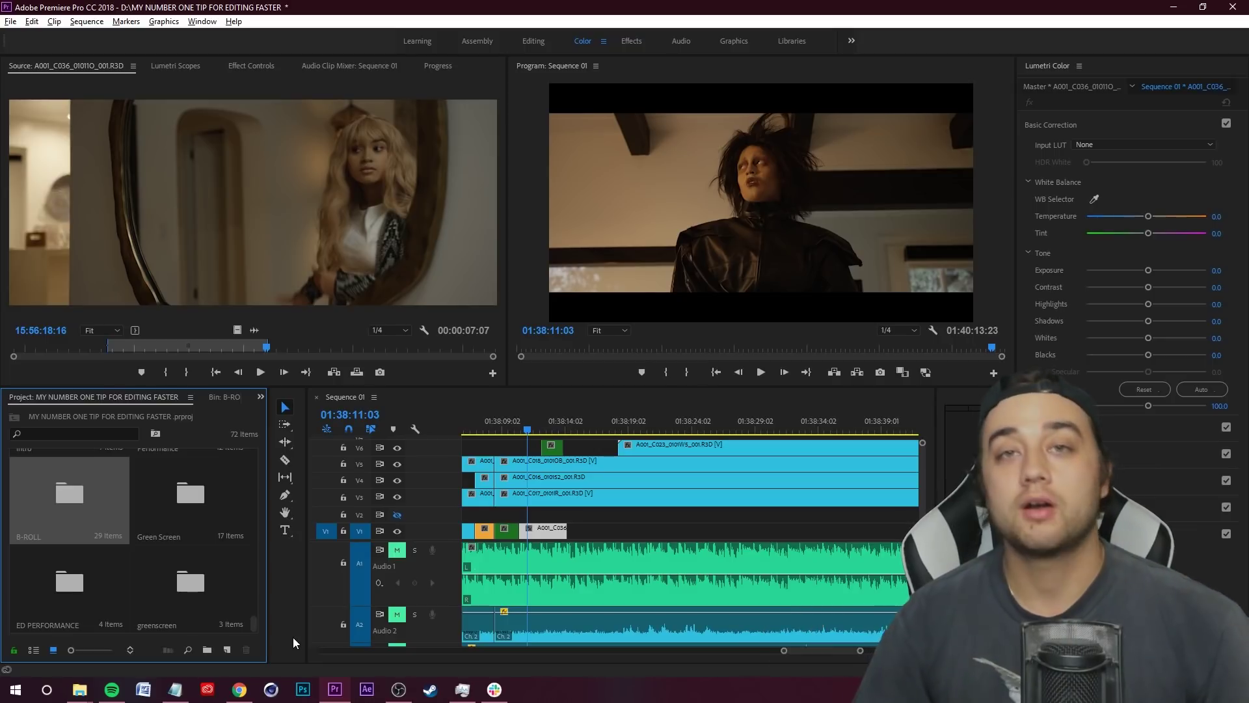
left_click(719, 523)
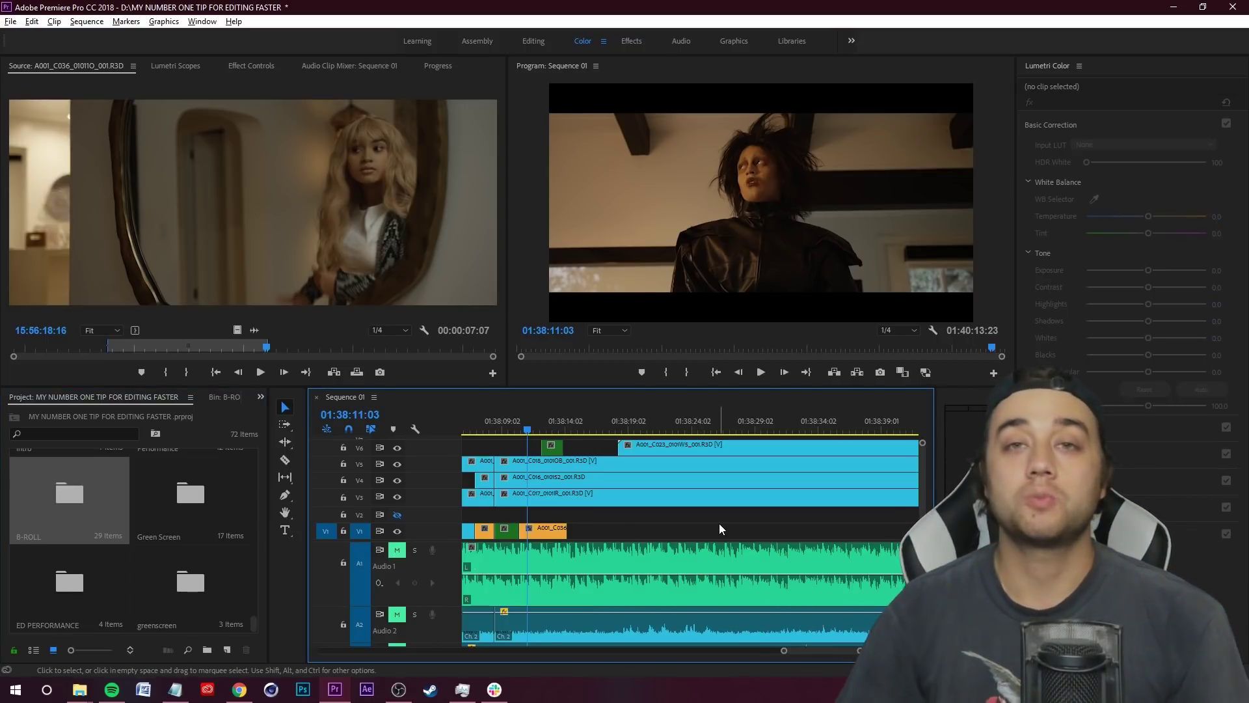